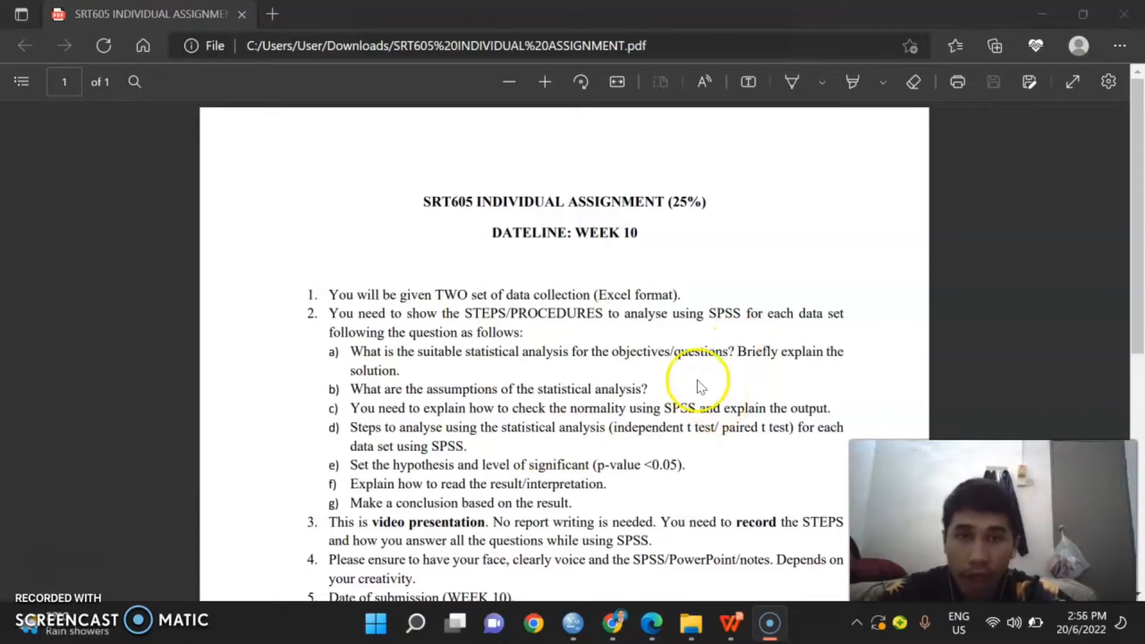
Step: Read the assignment tasks and the Data Set 1 objective on cholesterol level differences between group A and Group B
{"action": "scroll", "coordinate": [695, 342], "scroll_direction": "down", "scroll_amount": 8}
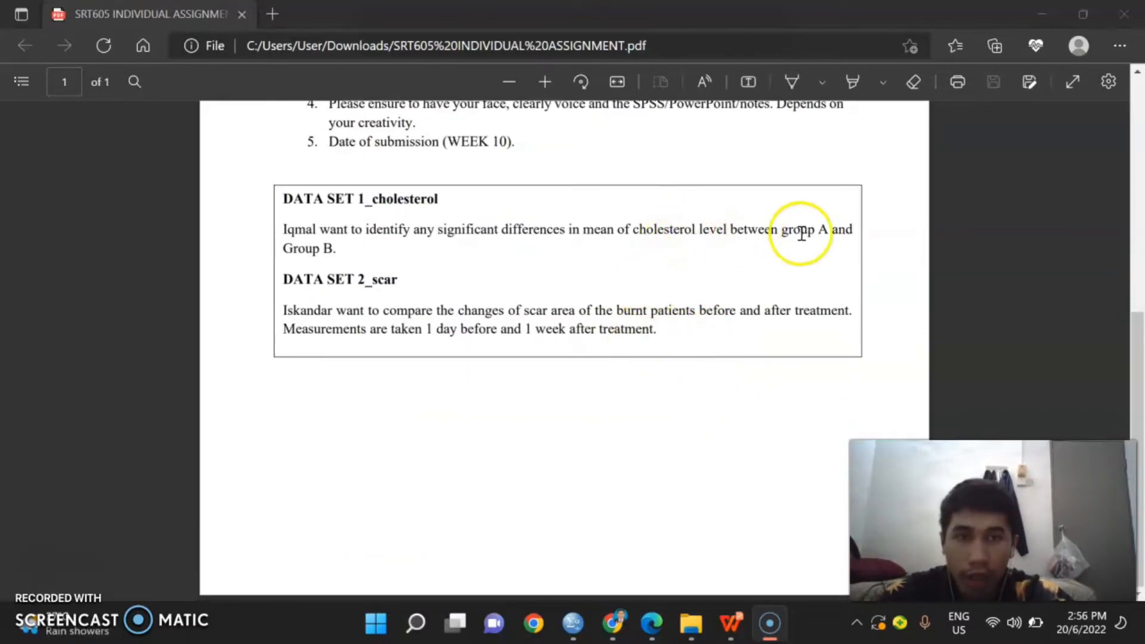
{"action": "left_click_drag", "start_coordinate": [786, 231], "coordinate": [837, 261]}
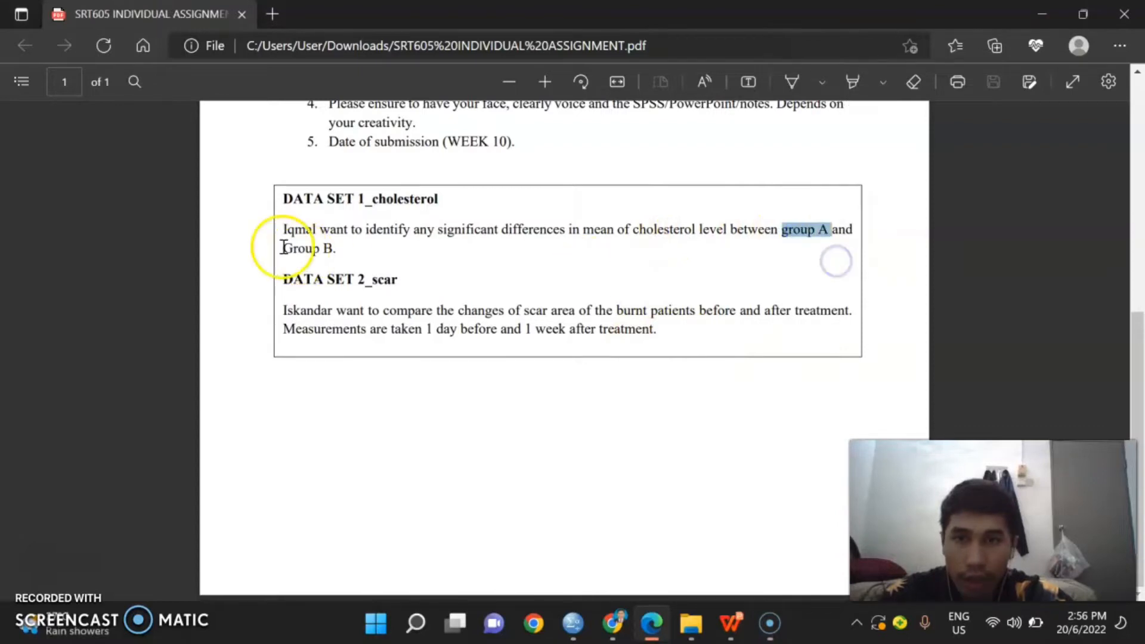
{"action": "left_click_drag", "start_coordinate": [284, 233], "coordinate": [334, 257]}
{"action": "left_click", "coordinate": [515, 271]}
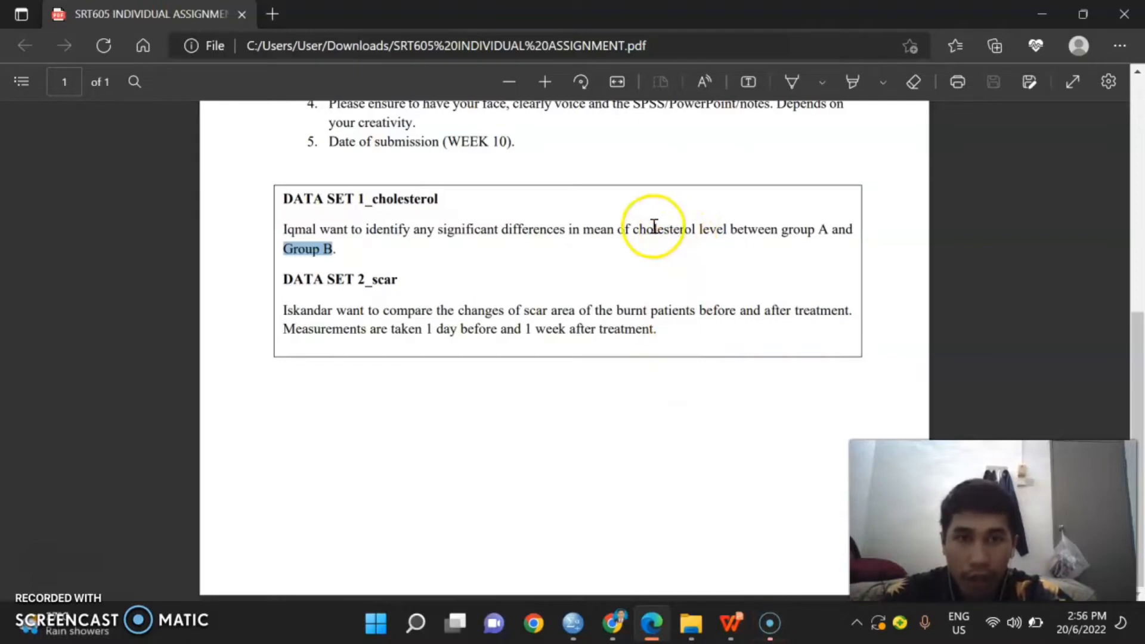
{"action": "left_click_drag", "start_coordinate": [625, 229], "coordinate": [722, 239]}
{"action": "left_click", "coordinate": [729, 253]}
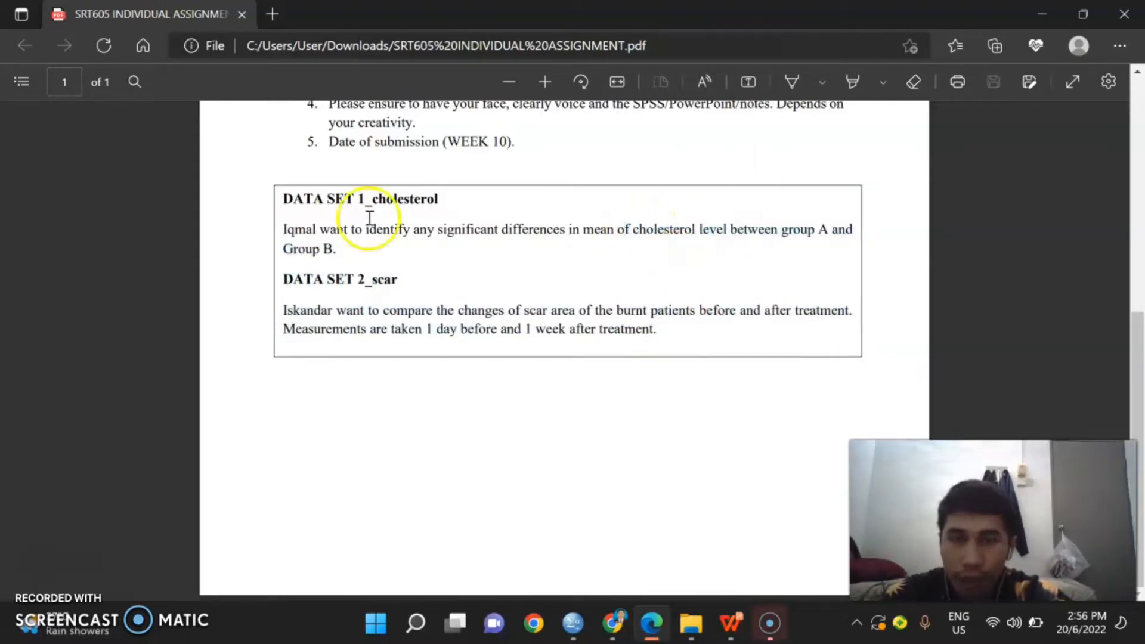
{"action": "scroll", "coordinate": [515, 298], "scroll_direction": "up", "scroll_amount": 6}
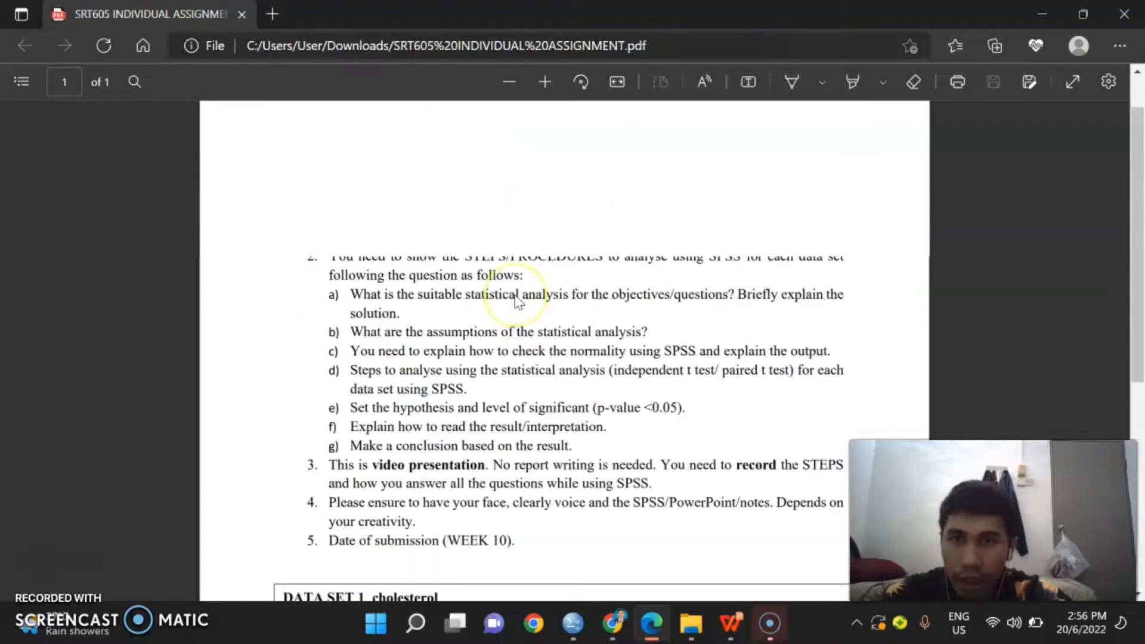
{"action": "scroll", "coordinate": [501, 304], "scroll_direction": "down", "scroll_amount": 4}
{"action": "scroll", "coordinate": [519, 327], "scroll_direction": "down", "scroll_amount": 1}
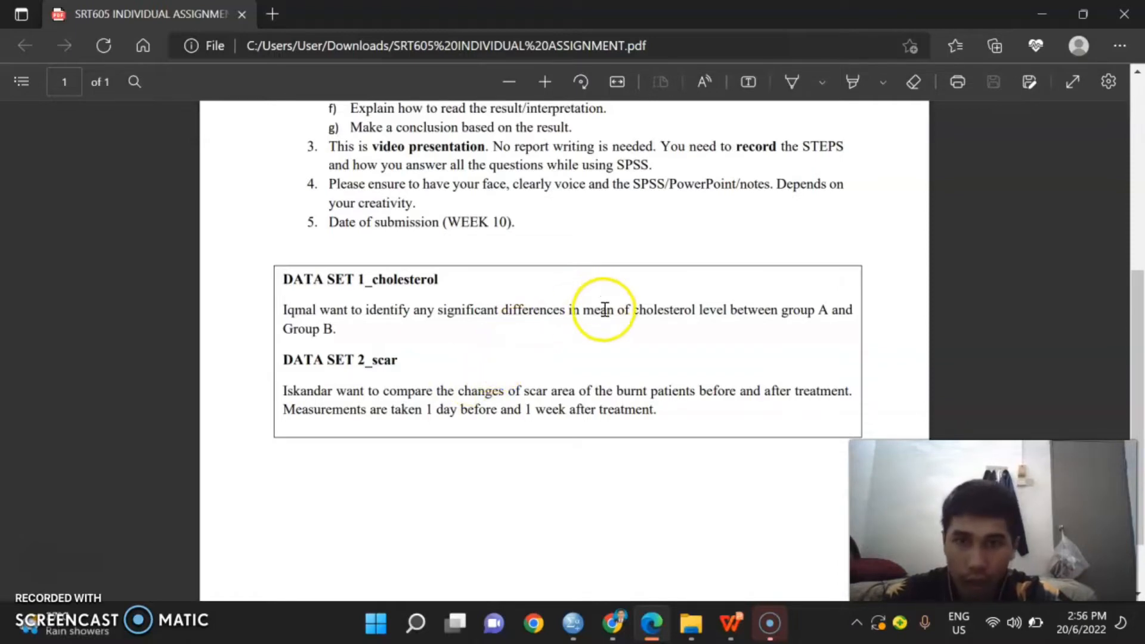
{"action": "scroll", "coordinate": [600, 340], "scroll_direction": "up", "scroll_amount": 5}
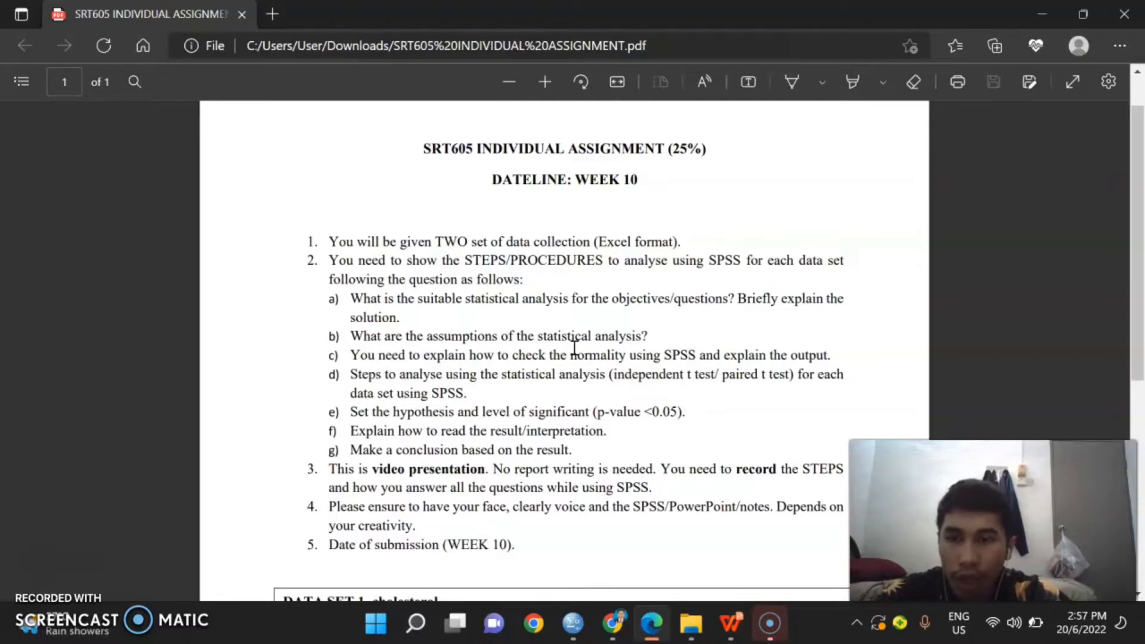
{"action": "left_click", "coordinate": [562, 355]}
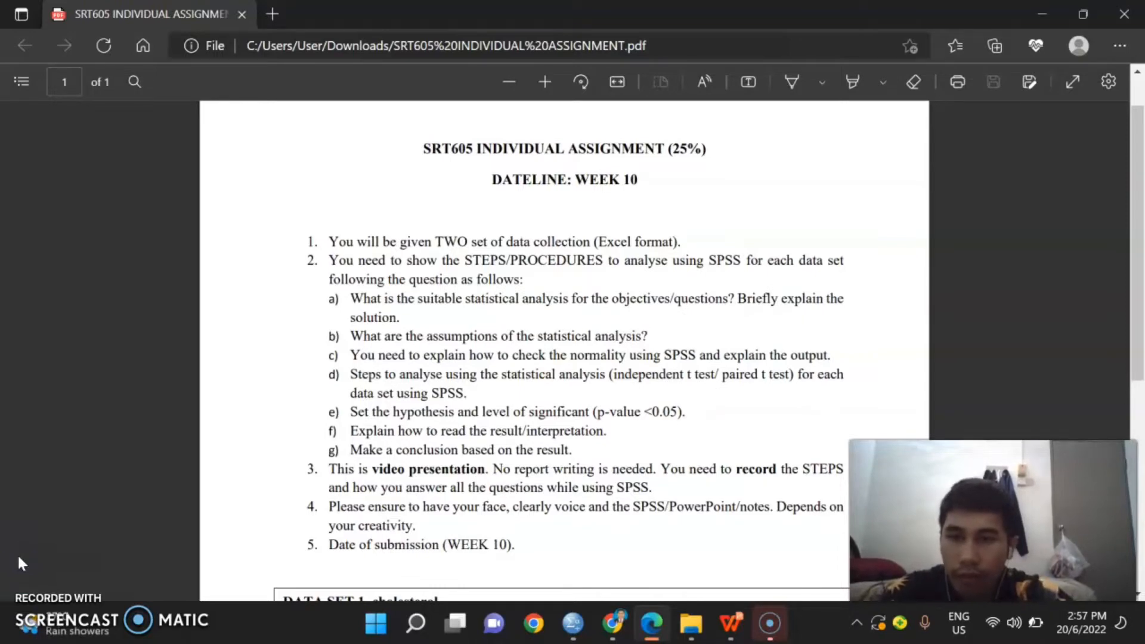
Step: Switch to the empty Untitled4 dataset in SPSS Statistics and define its first variable as group_cholestrol
{"action": "key", "text": "alt+Tab"}
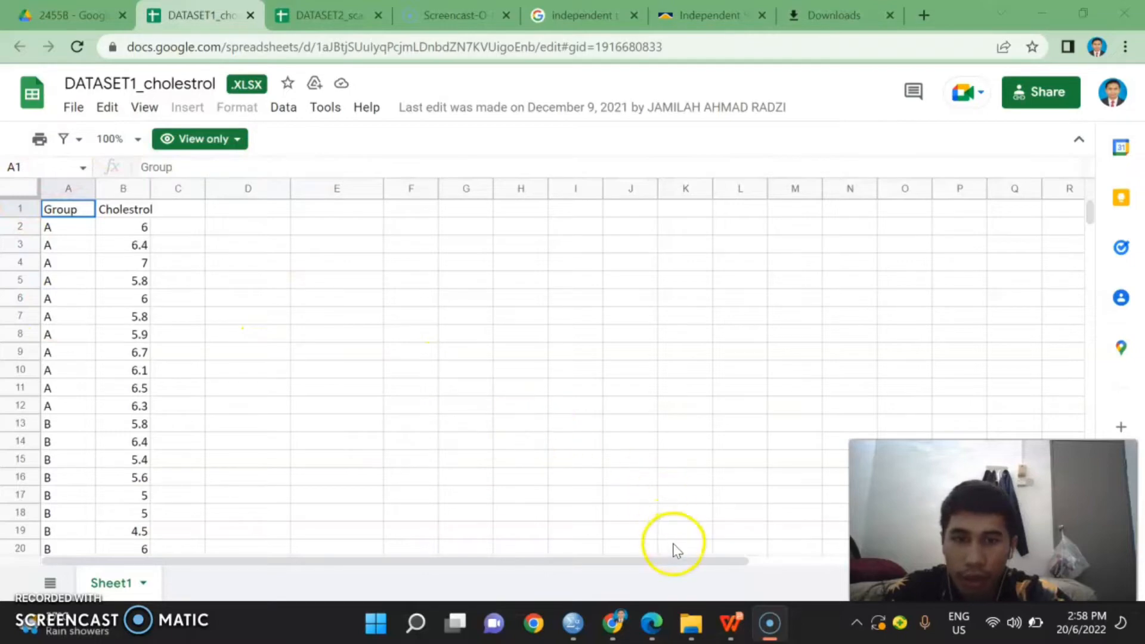
{"action": "mouse_move", "coordinate": [574, 628]}
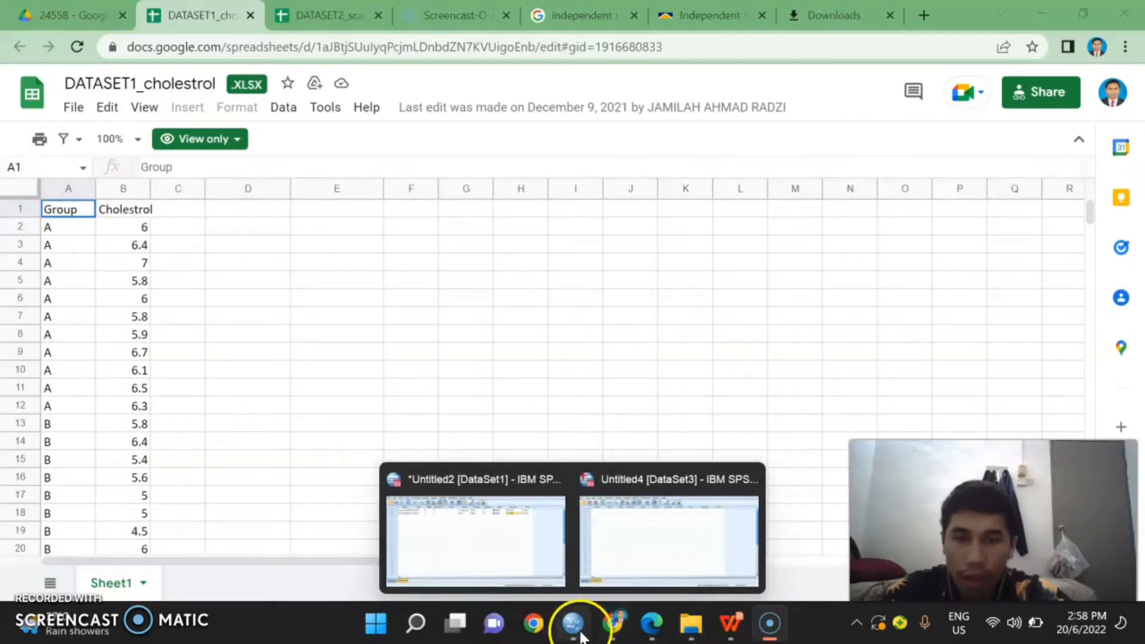
{"action": "left_click", "coordinate": [631, 565]}
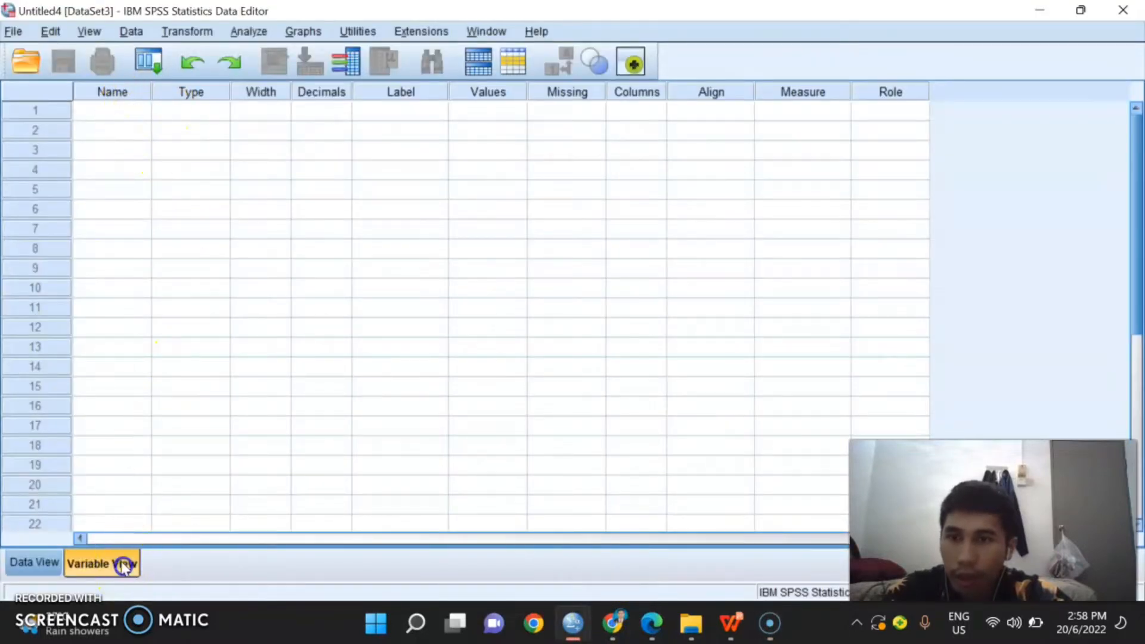
{"action": "left_click", "coordinate": [143, 114]}
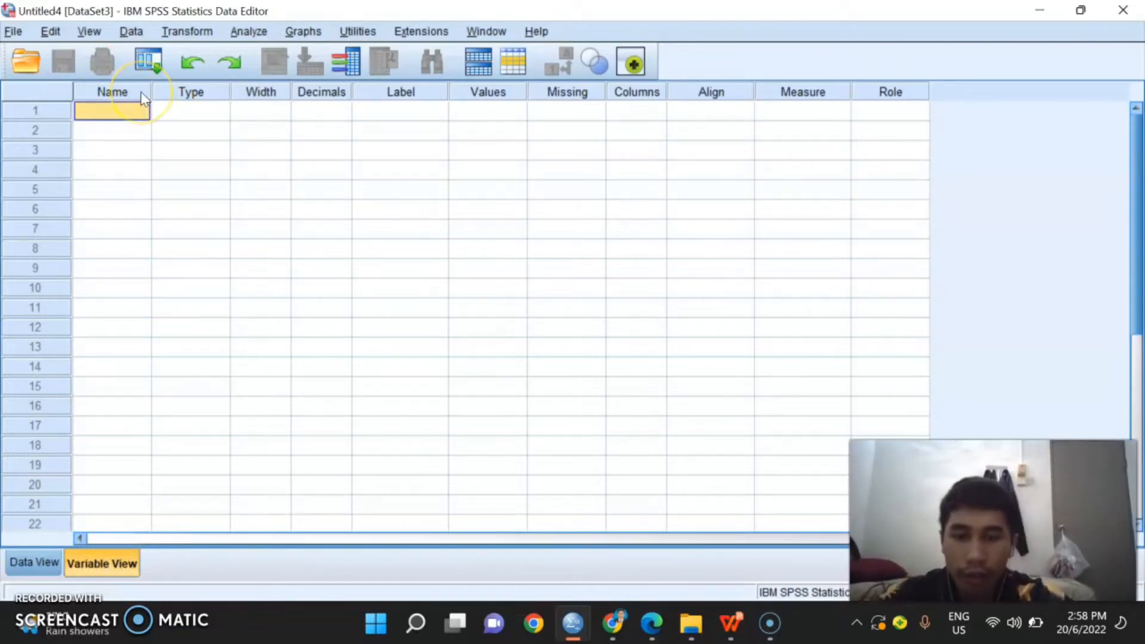
{"action": "type", "text": "grou"}
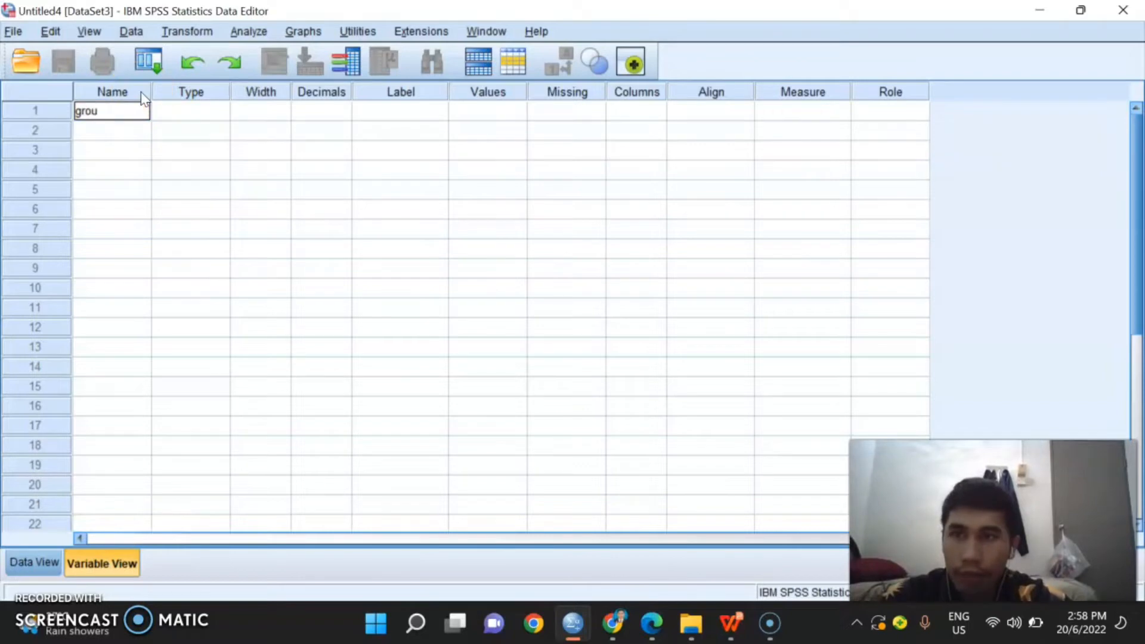
{"action": "type", "text": "p_cho"}
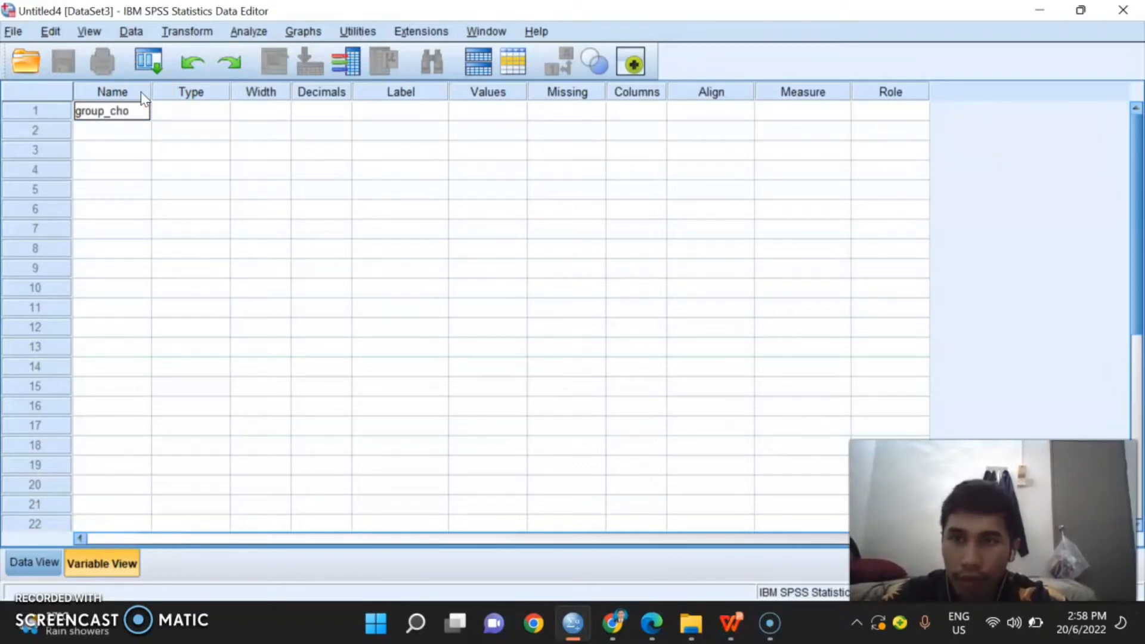
{"action": "key", "text": "BackSpace"}
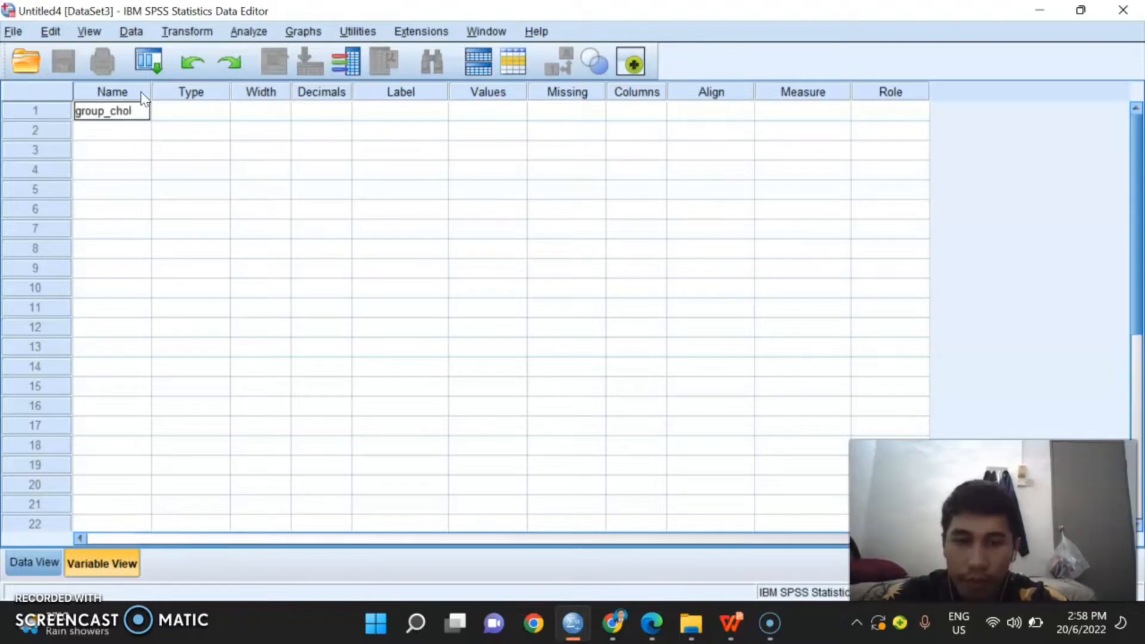
{"action": "type", "text": "olestrol"}
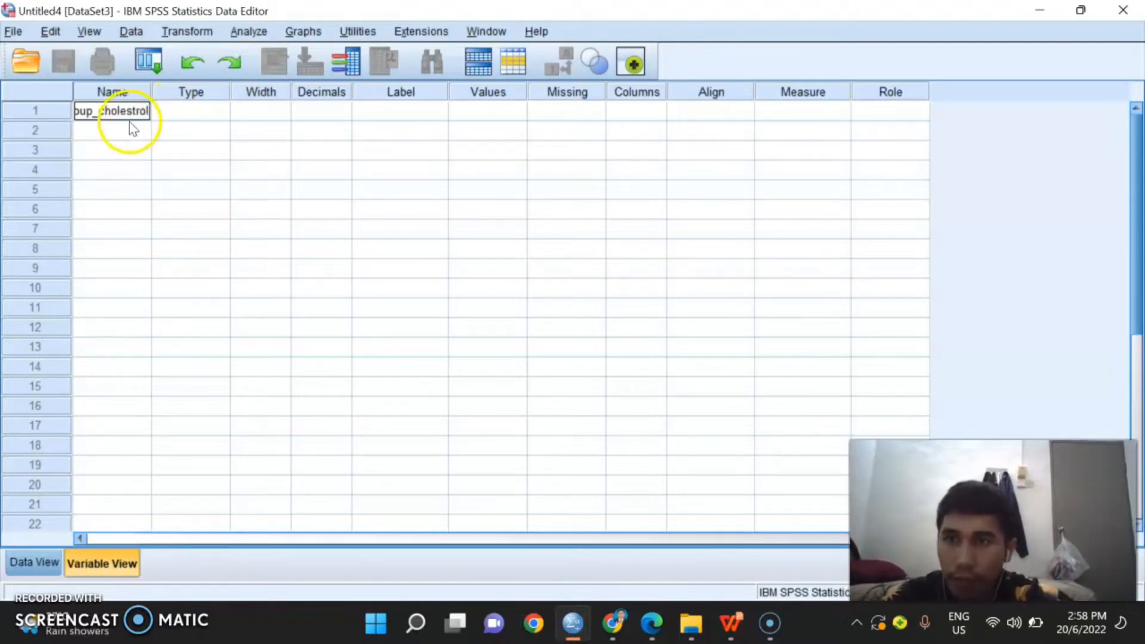
{"action": "key", "text": "Return"}
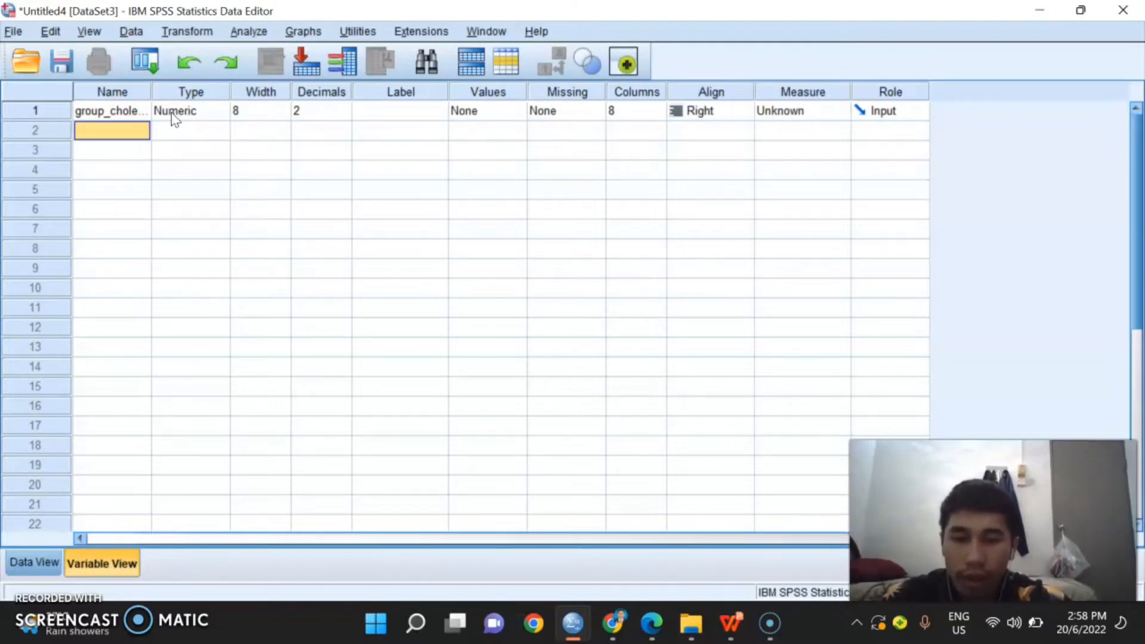
Step: Define a second variable named level_cholestrol below the group variable
{"action": "type", "text": "level"}
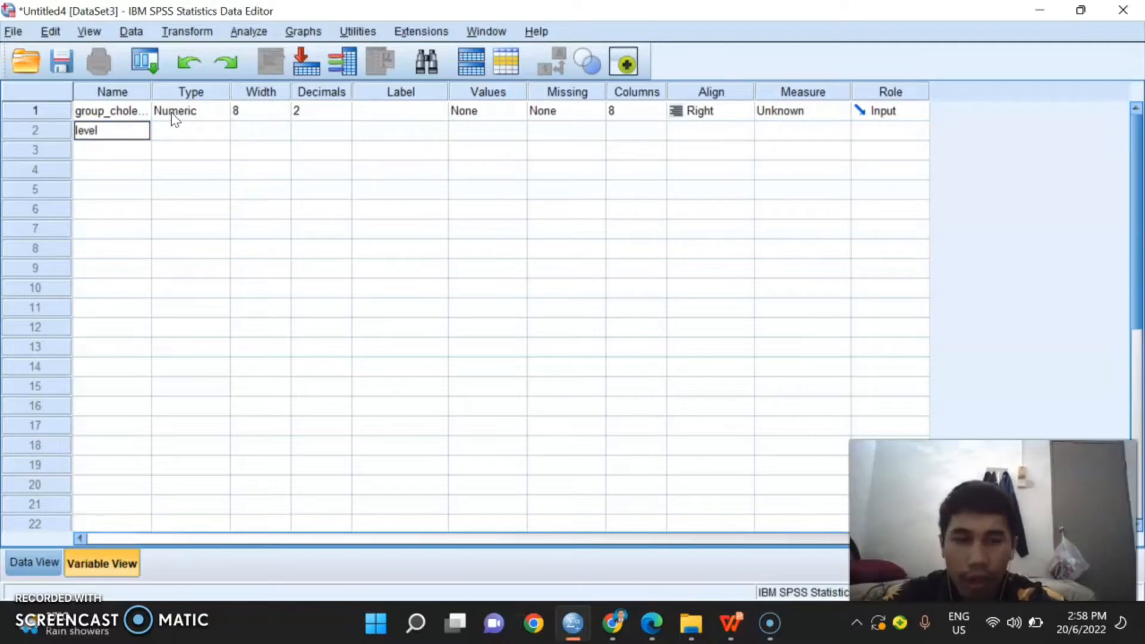
{"action": "type", "text": "_cholestrol"}
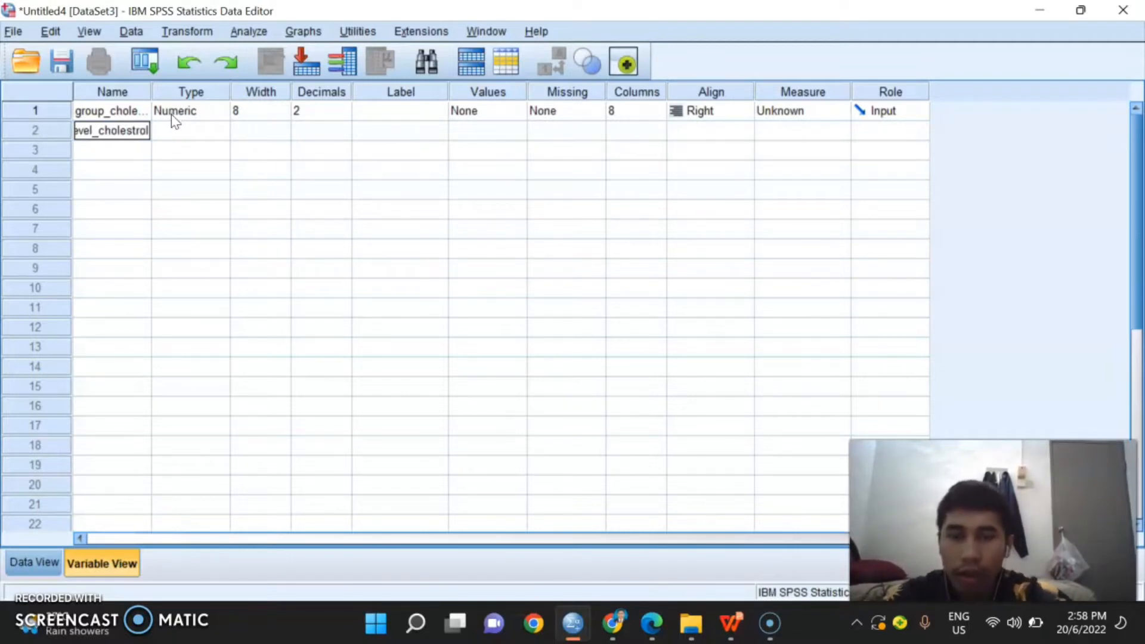
{"action": "left_click", "coordinate": [174, 125]}
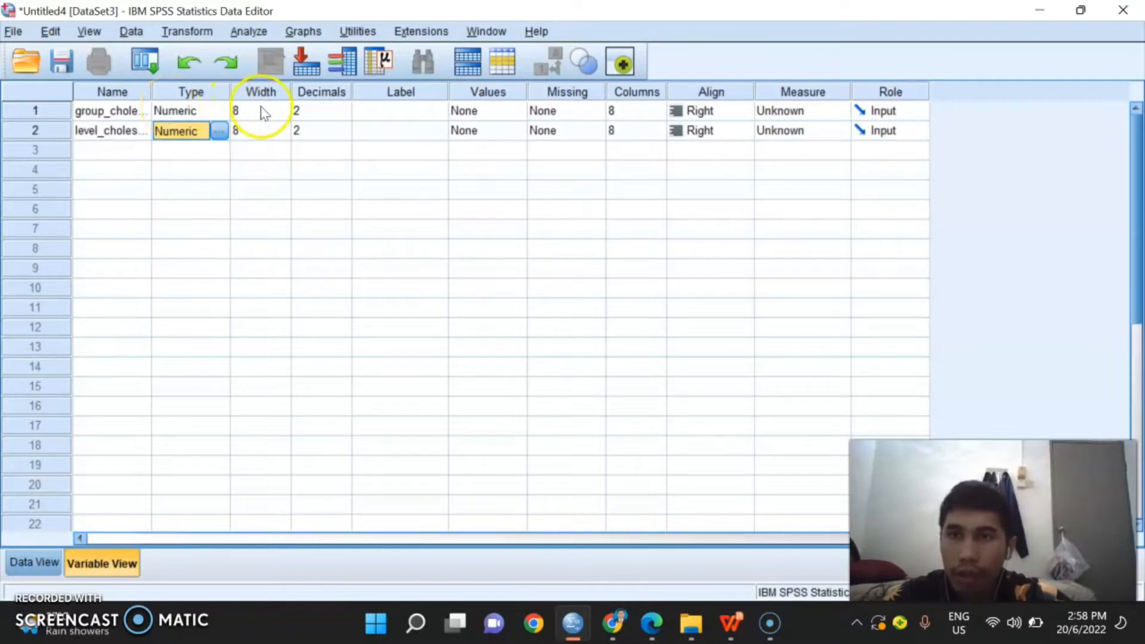
Step: Set the decimals to 0 for the group variable and 1 for the cholesterol level variable
{"action": "left_click", "coordinate": [316, 110]}
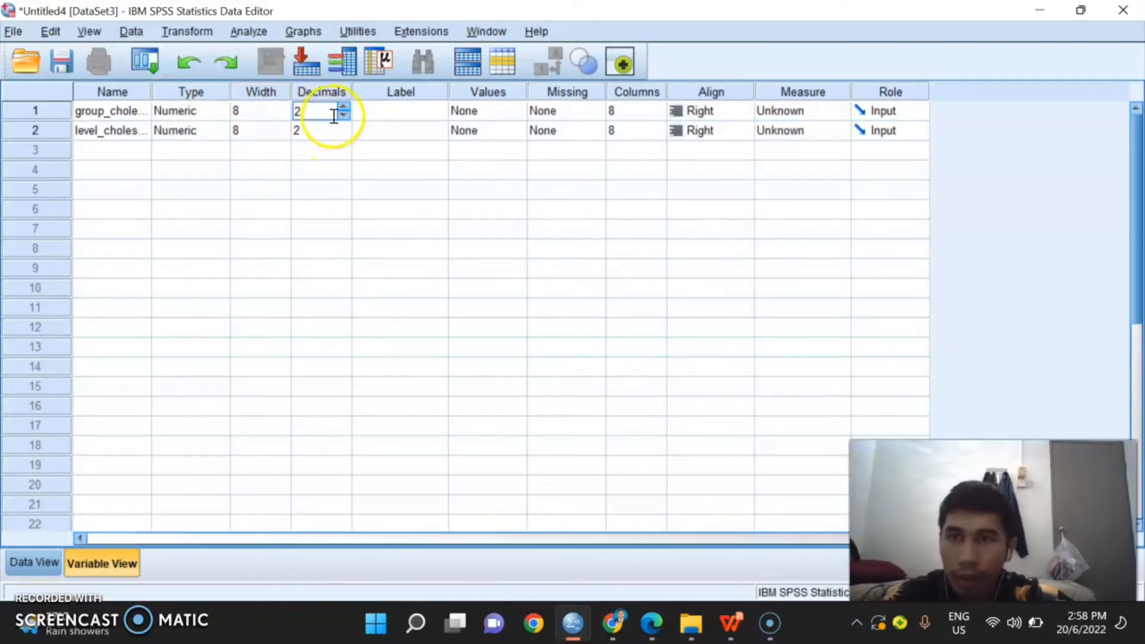
{"action": "left_click", "coordinate": [344, 115]}
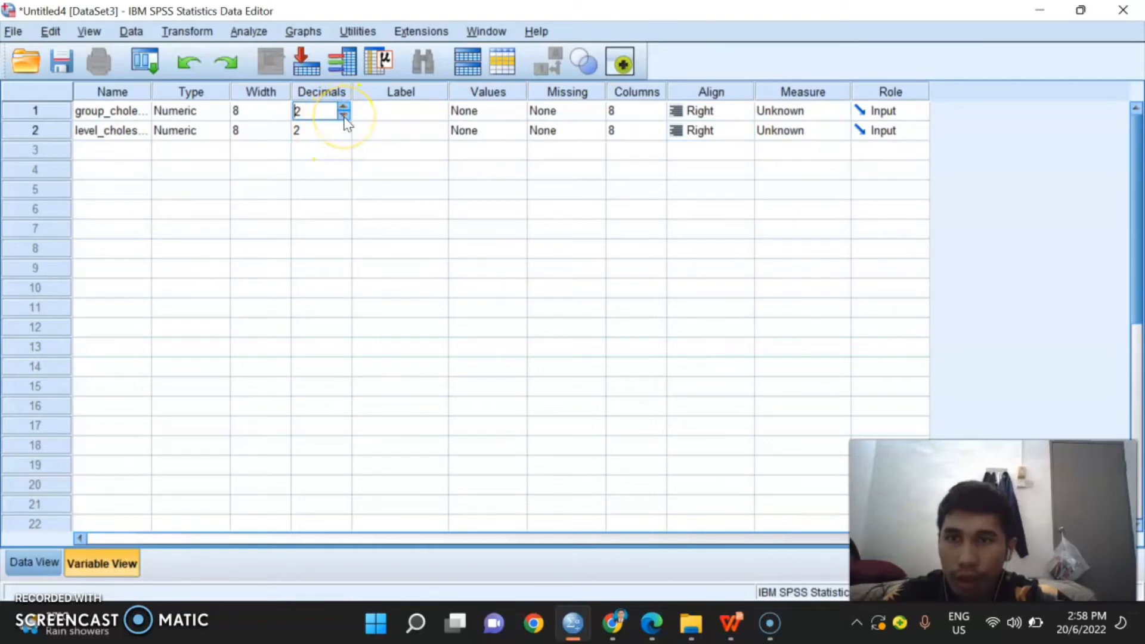
{"action": "left_click", "coordinate": [343, 115]}
{"action": "left_click", "coordinate": [332, 131]}
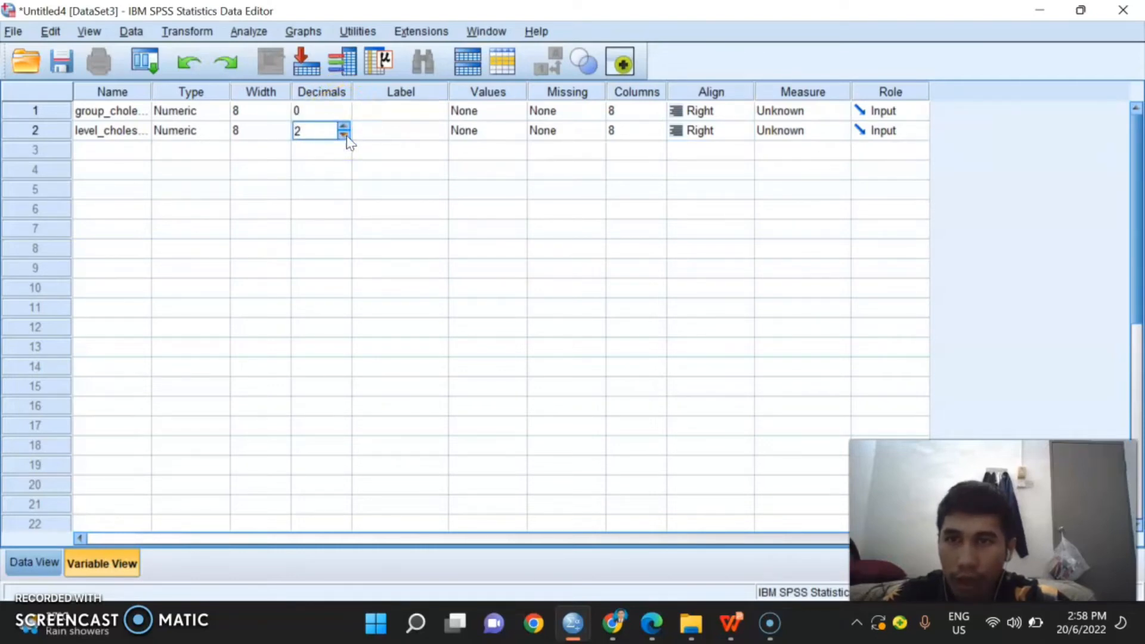
{"action": "left_click", "coordinate": [345, 134]}
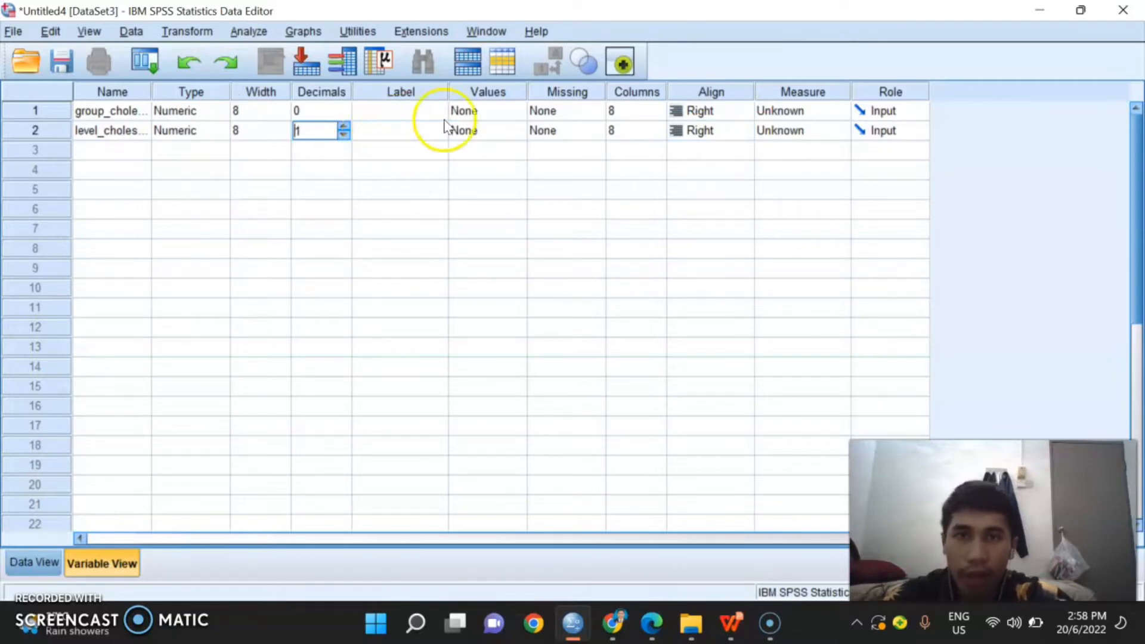
Step: Add a value label to the group variable that assigns "group A" to value 1
{"action": "left_click", "coordinate": [483, 112]}
{"action": "left_click", "coordinate": [514, 111]}
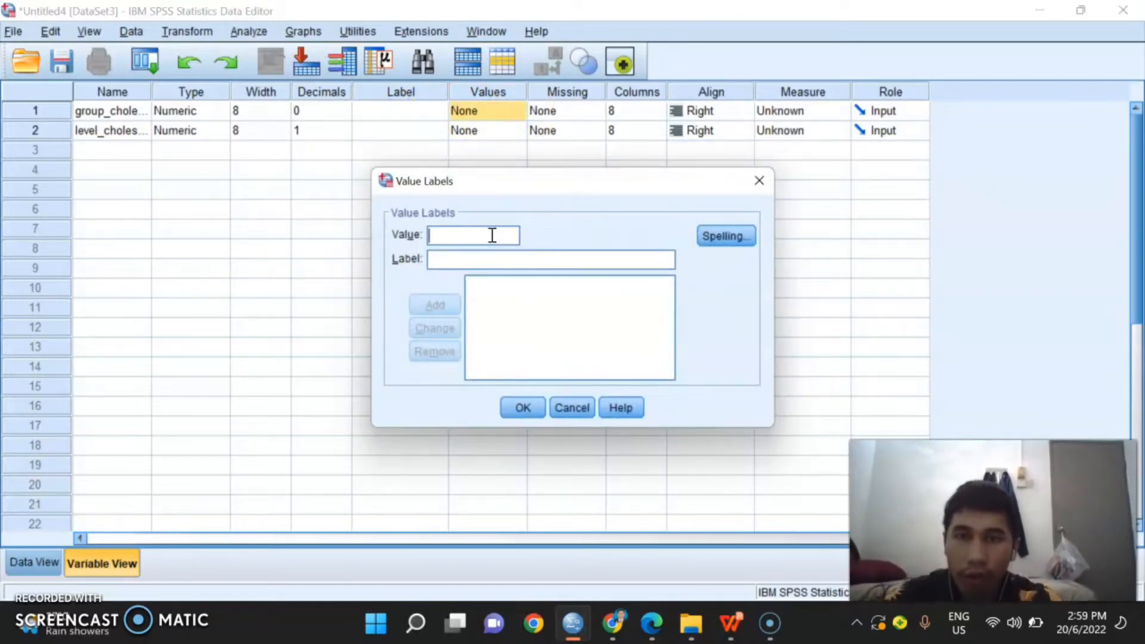
{"action": "type", "text": "1"}
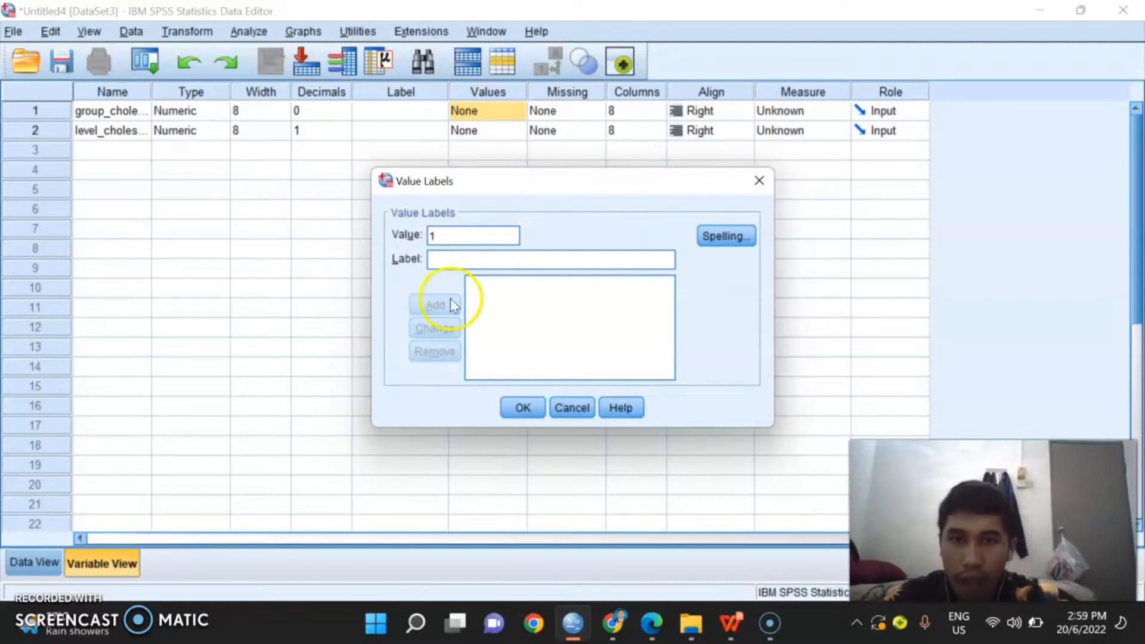
{"action": "left_click", "coordinate": [465, 259]}
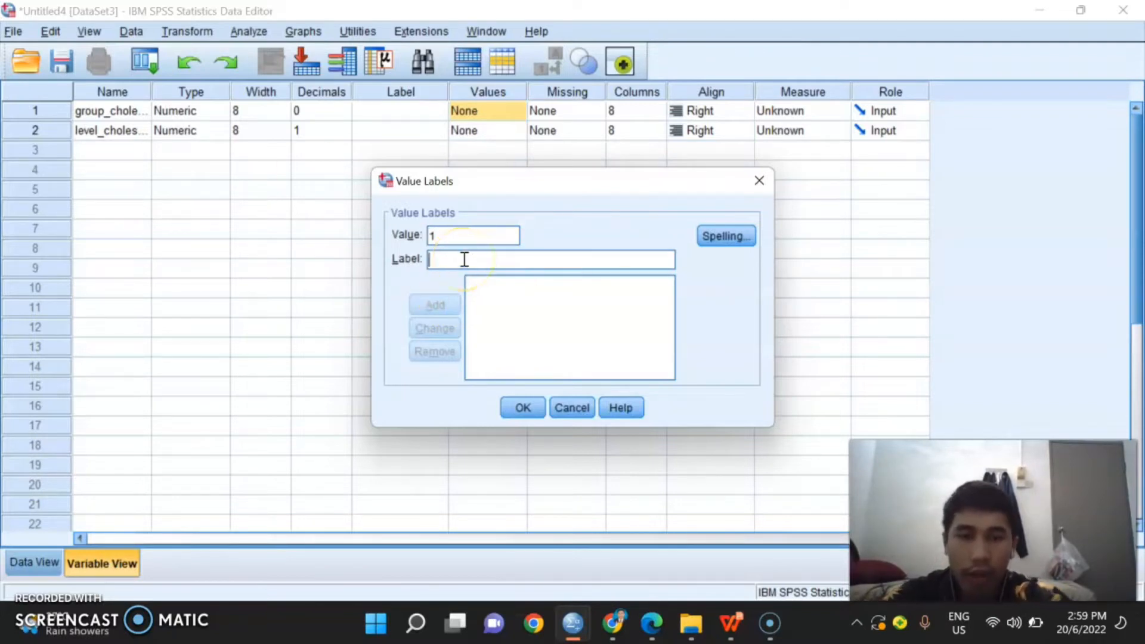
{"action": "type", "text": "g"}
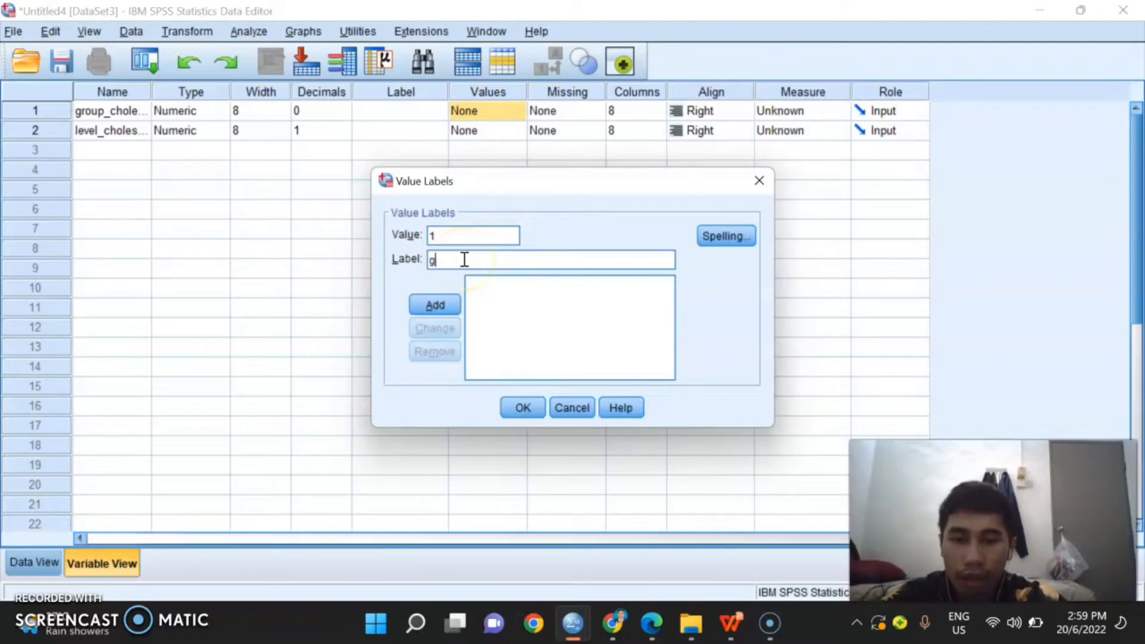
{"action": "type", "text": "roup"}
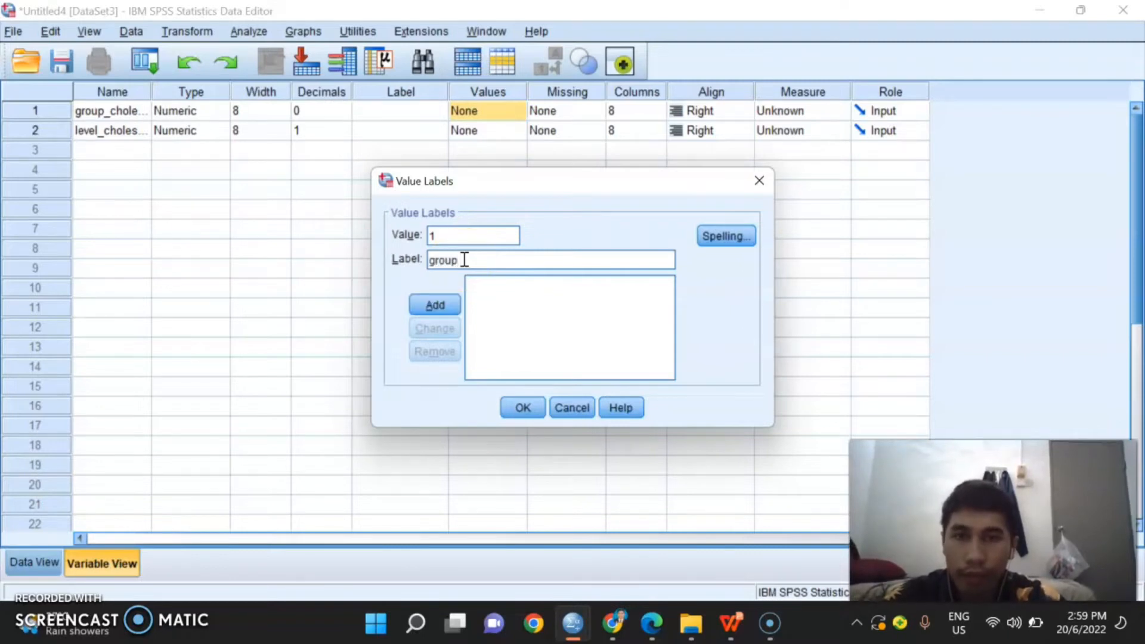
{"action": "type", "text": " 1"}
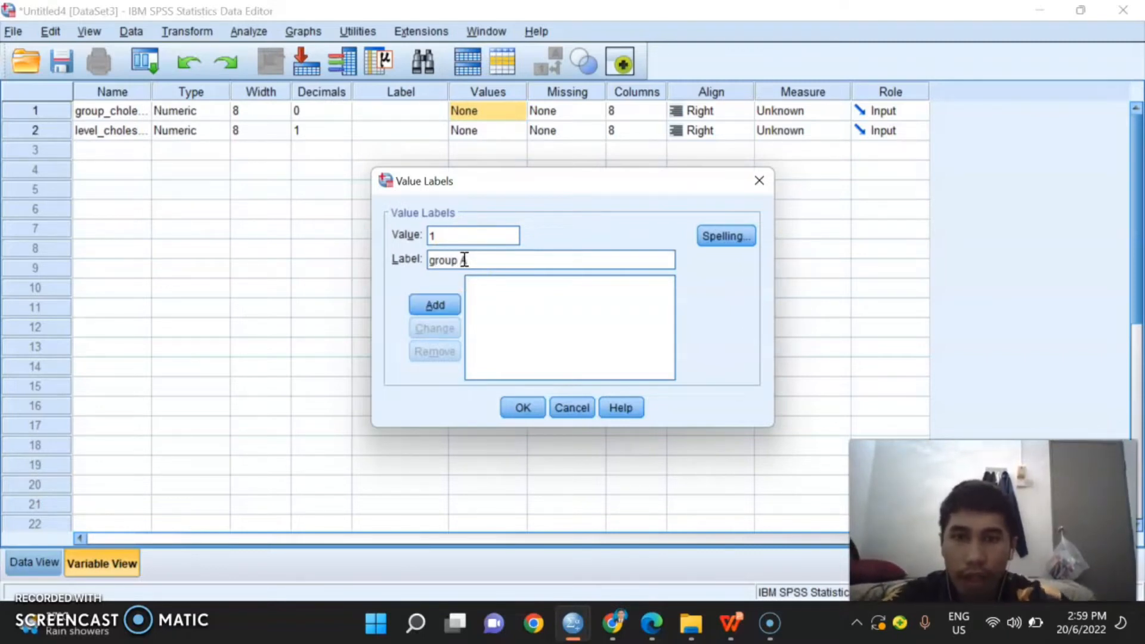
{"action": "left_click", "coordinate": [449, 304]}
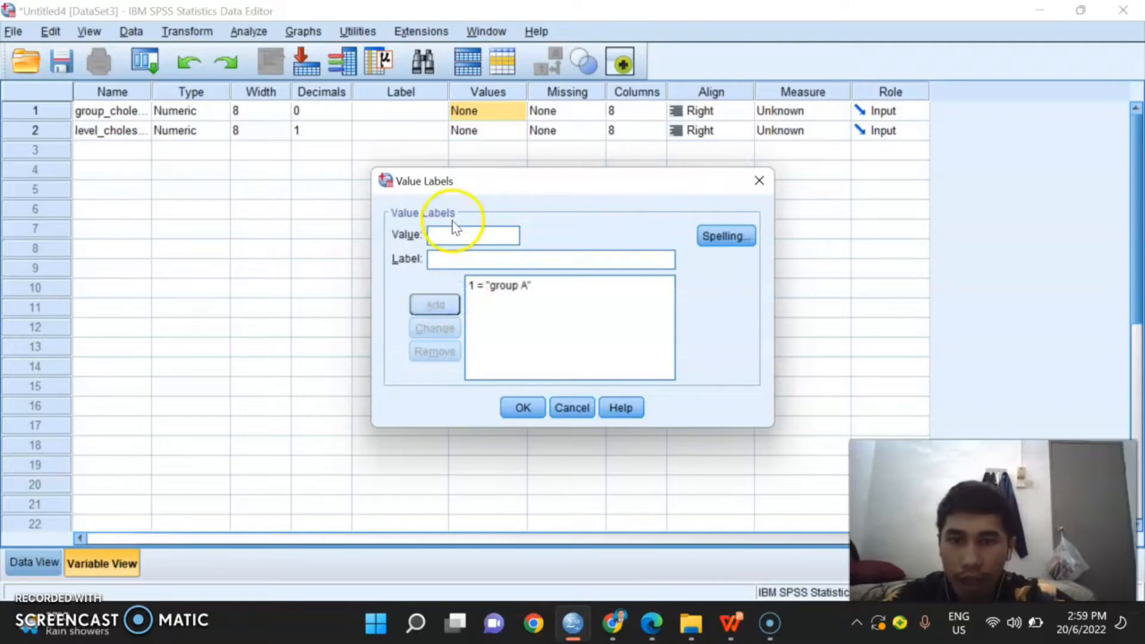
Step: Add a second value label that assigns "group B" to value 2
{"action": "type", "text": "2"}
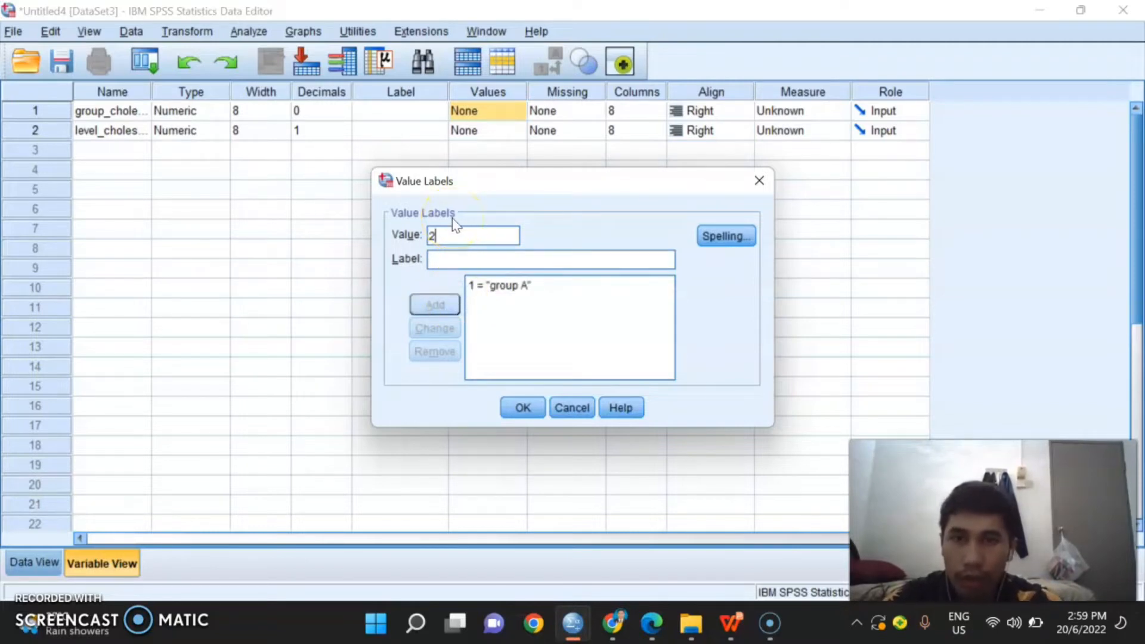
{"action": "left_click", "coordinate": [463, 252]}
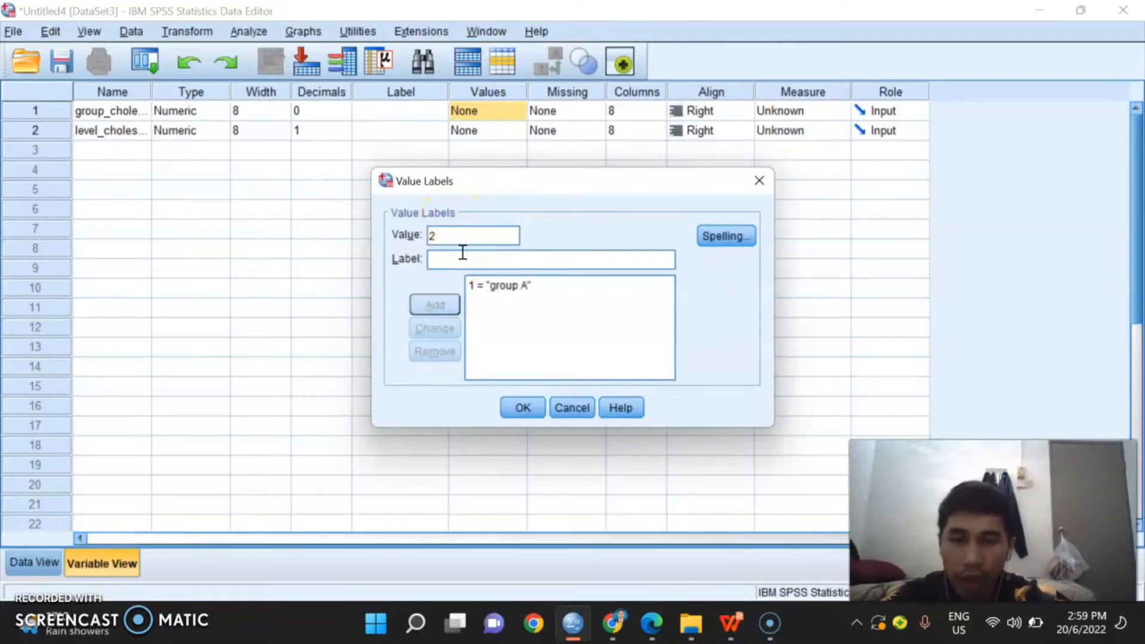
{"action": "type", "text": "group B"}
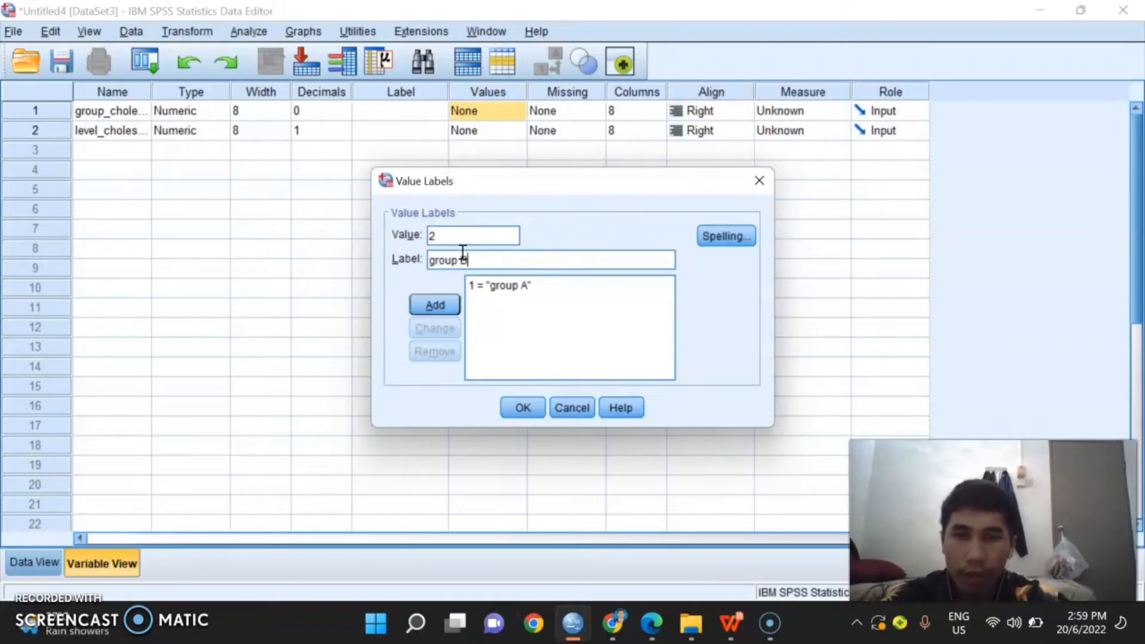
{"action": "left_click", "coordinate": [435, 305]}
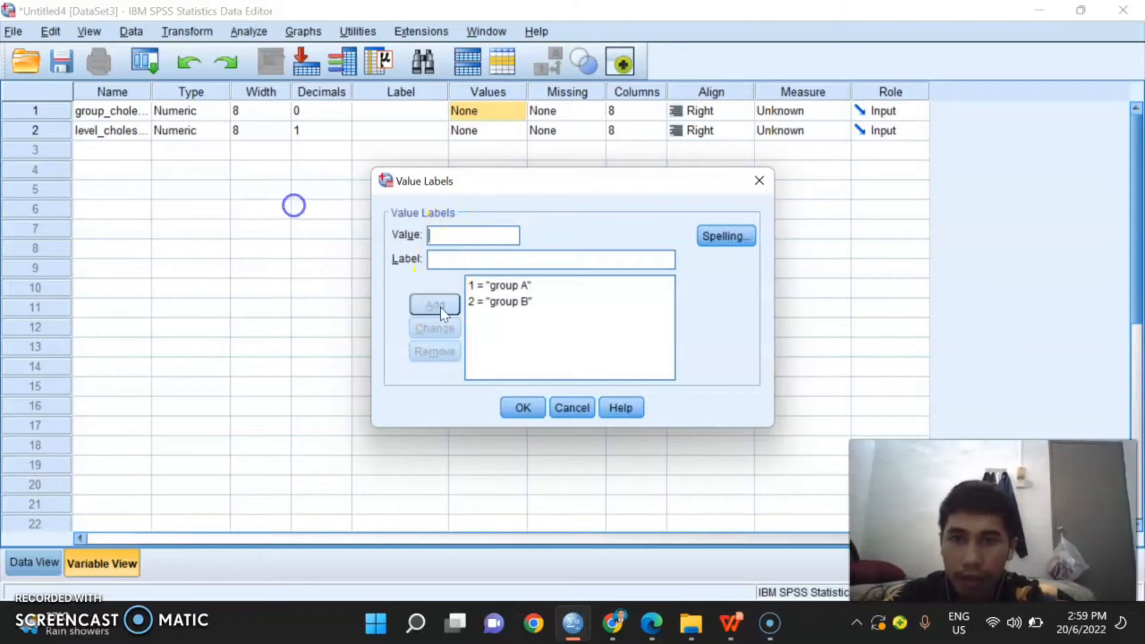
Step: Confirm the group variable's value labels and set the measurement level of both variables to Scale
{"action": "left_click", "coordinate": [521, 410]}
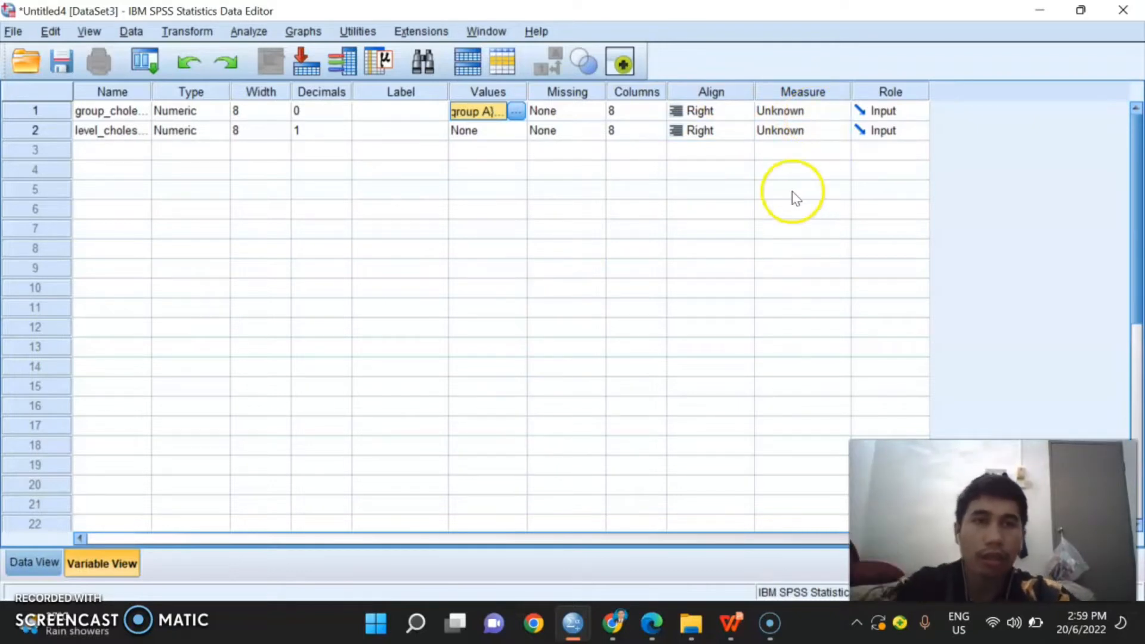
{"action": "left_click", "coordinate": [770, 114]}
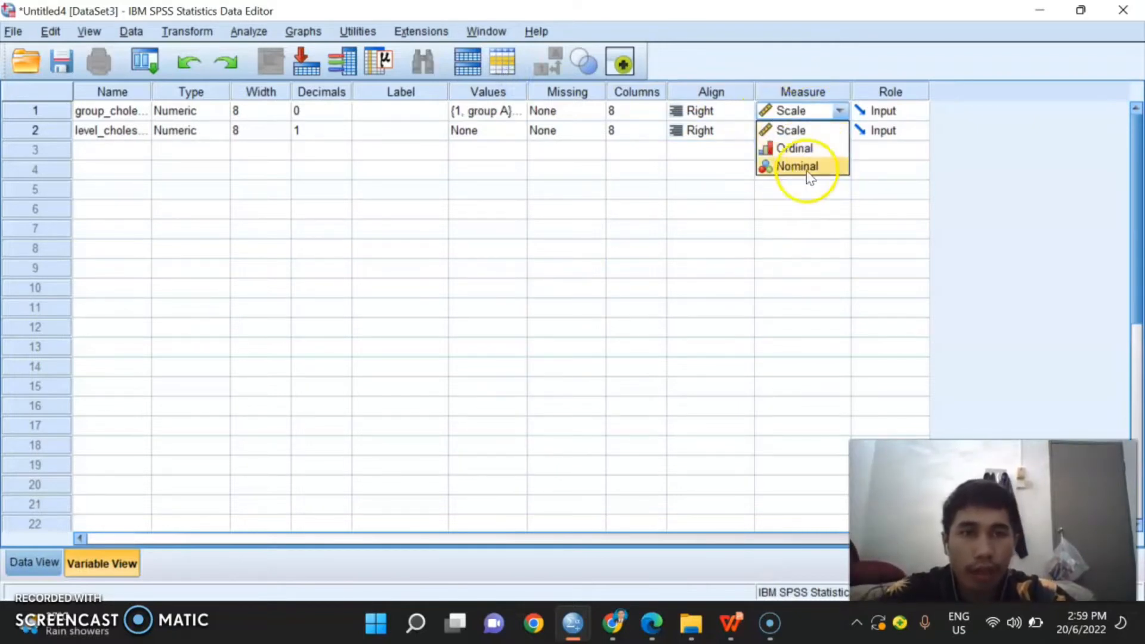
{"action": "left_click", "coordinate": [812, 130]}
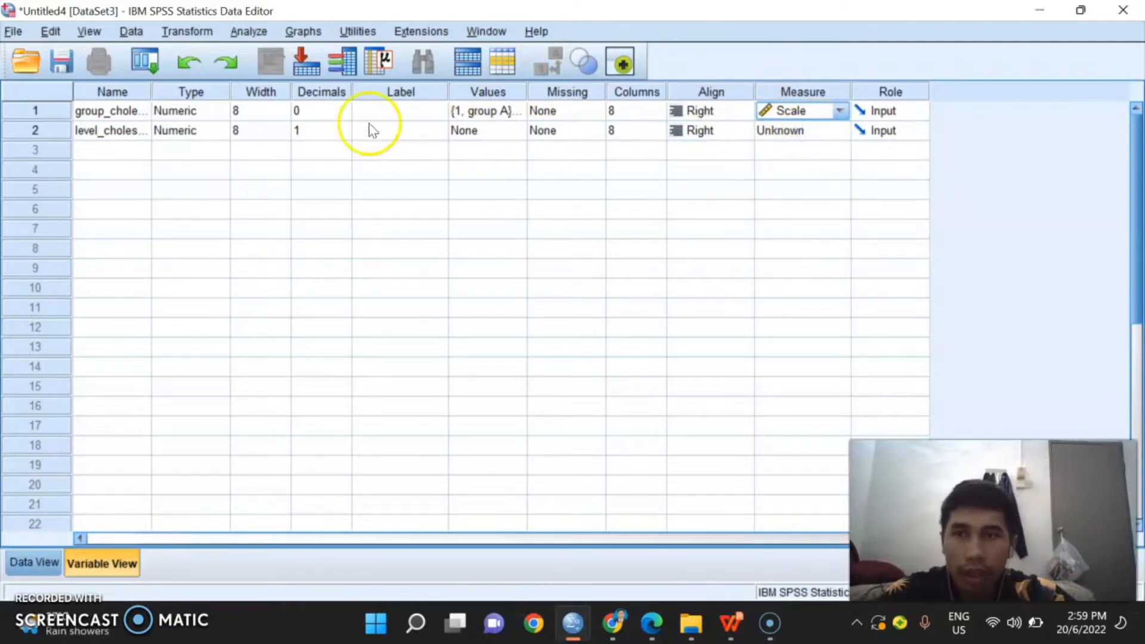
{"action": "left_click", "coordinate": [790, 130]}
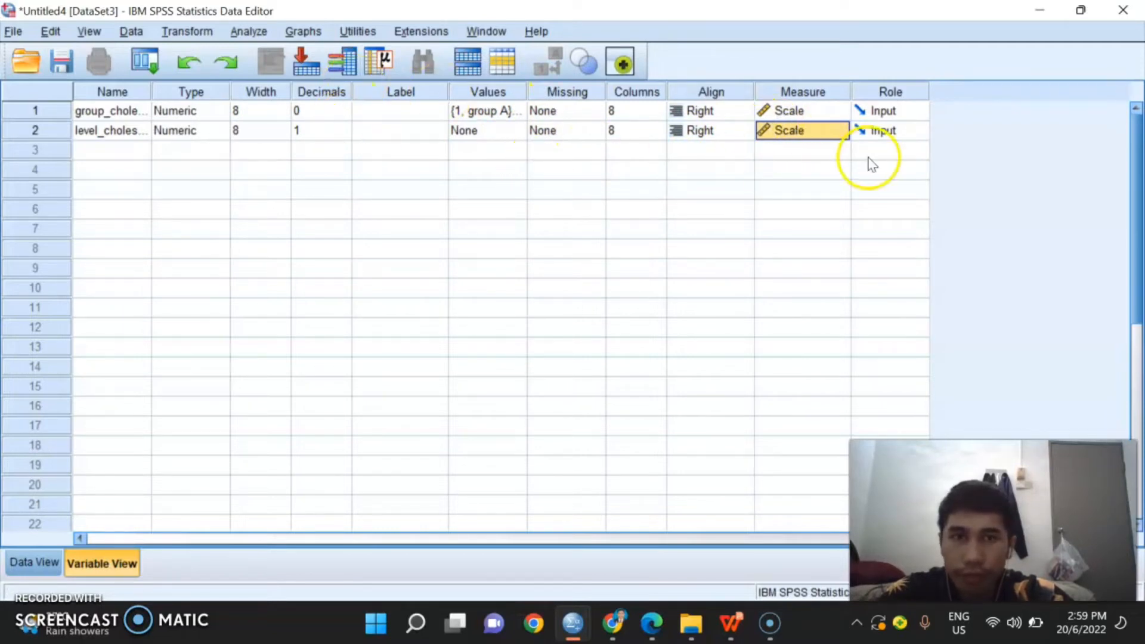
Step: Try to enter a value for the first case of the group_cholestrol variable
{"action": "left_click", "coordinate": [13, 563]}
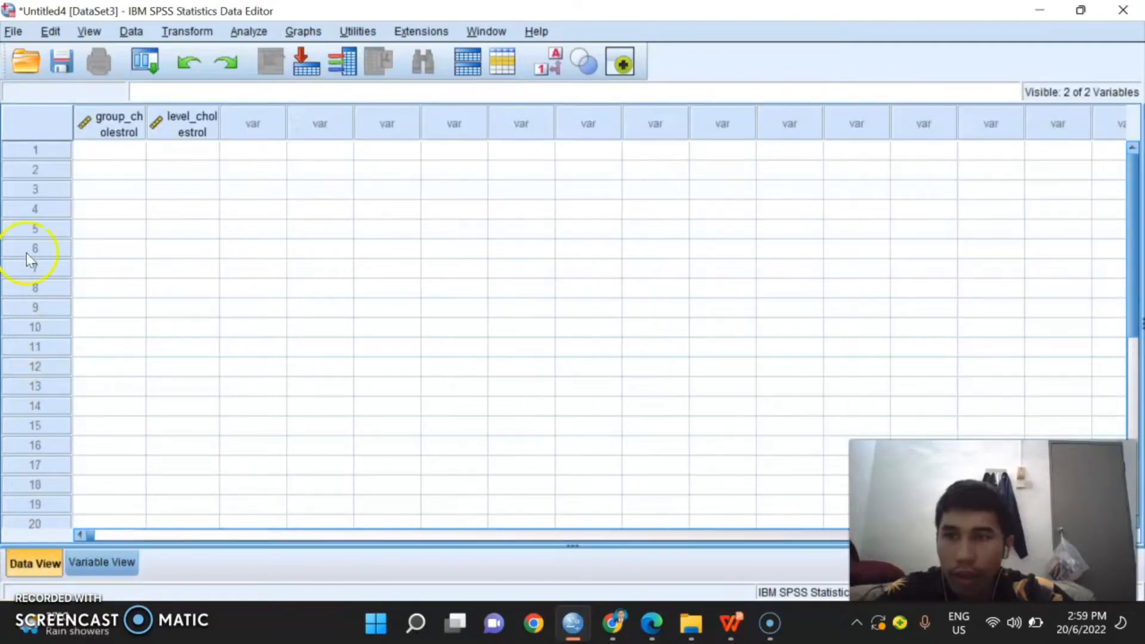
{"action": "left_click", "coordinate": [96, 152]}
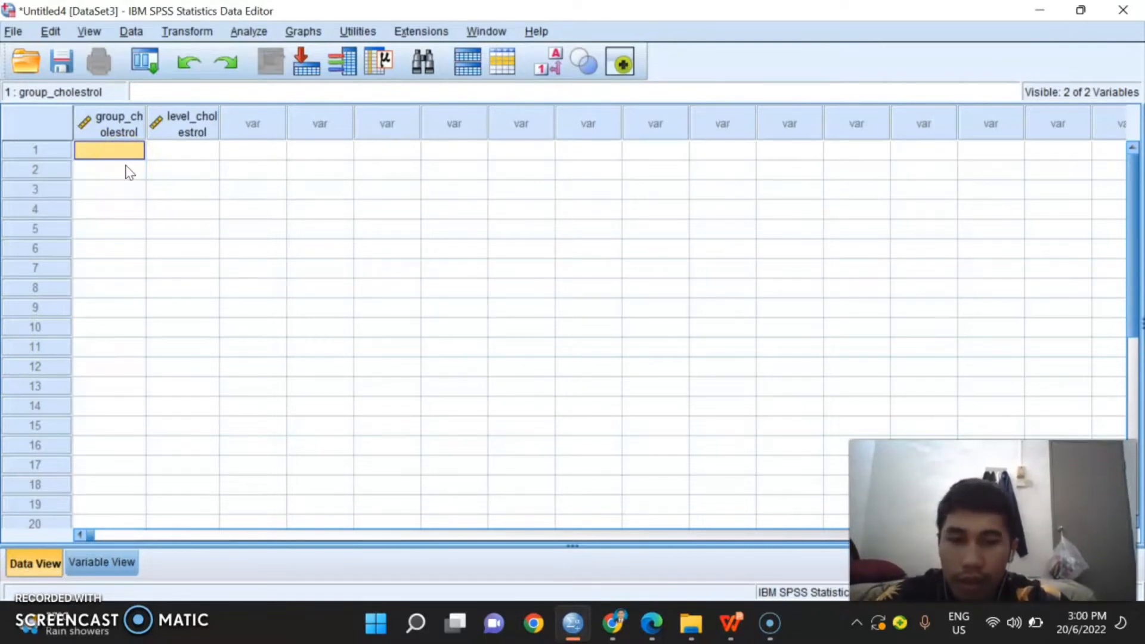
{"action": "type", "text": "6"}
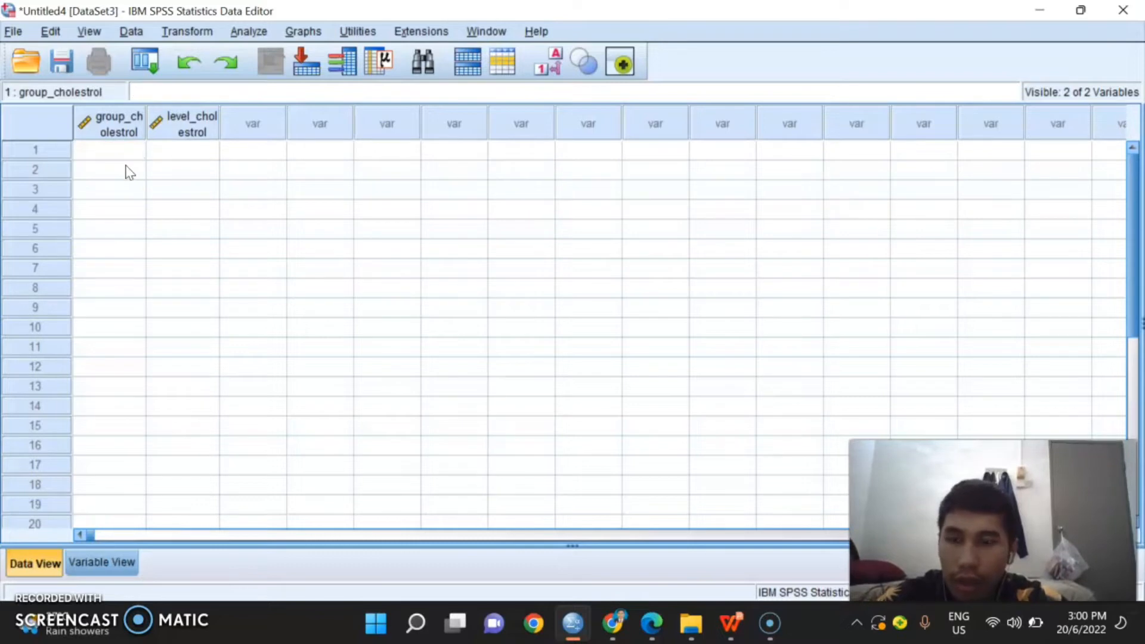
{"action": "left_click", "coordinate": [130, 172]}
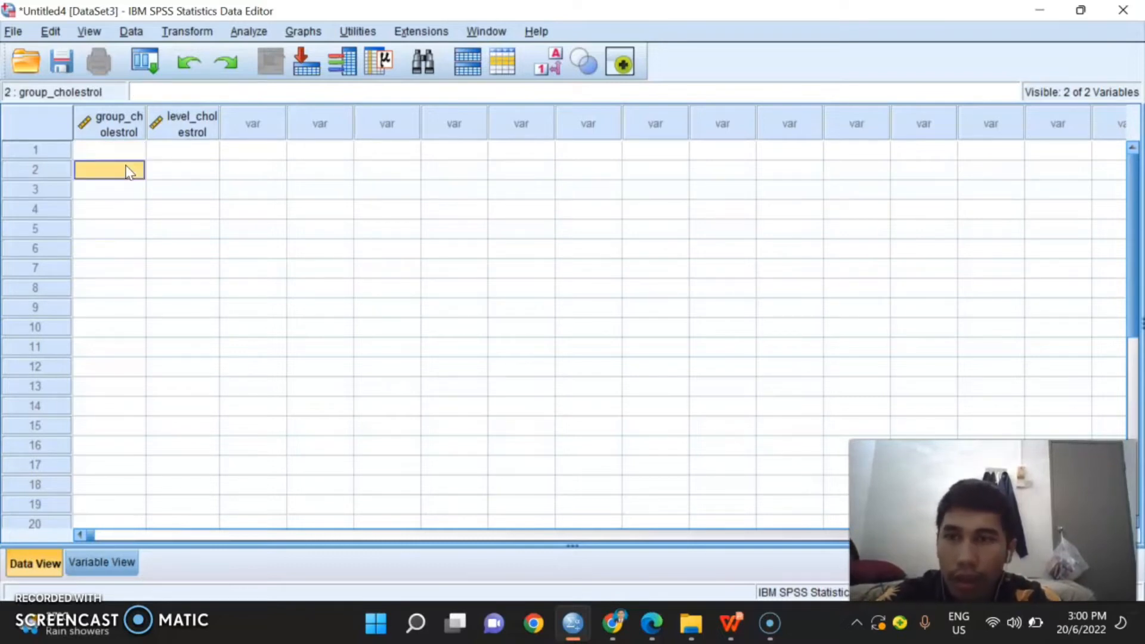
{"action": "key", "text": "Up"}
{"action": "type", "text": "a"}
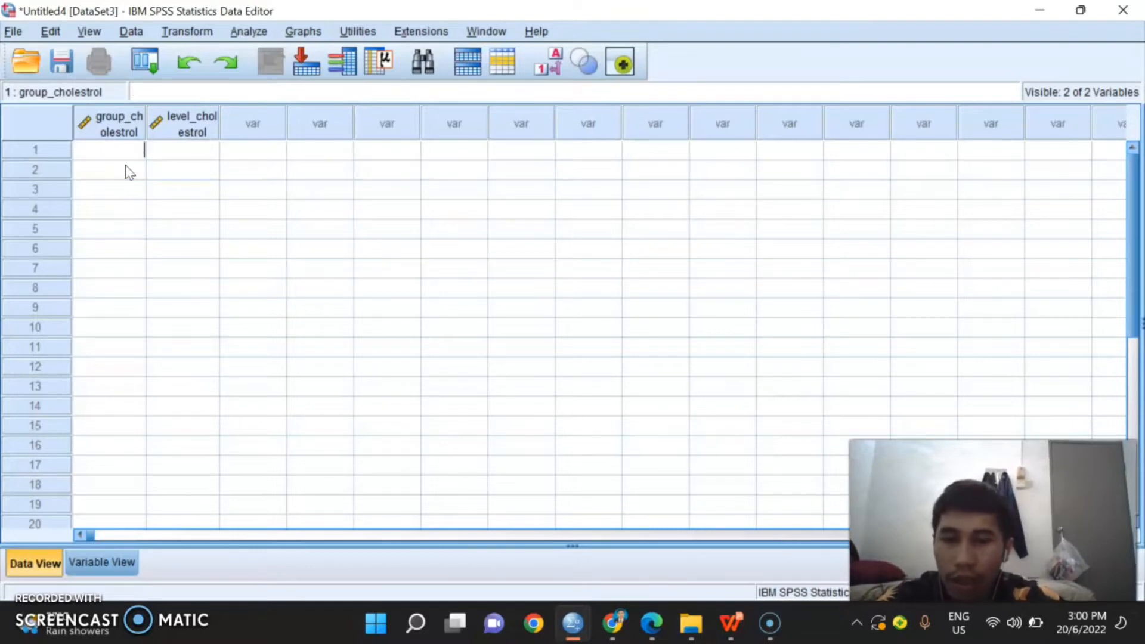
{"action": "key", "text": "BackSpace"}
{"action": "type", "text": "A"}
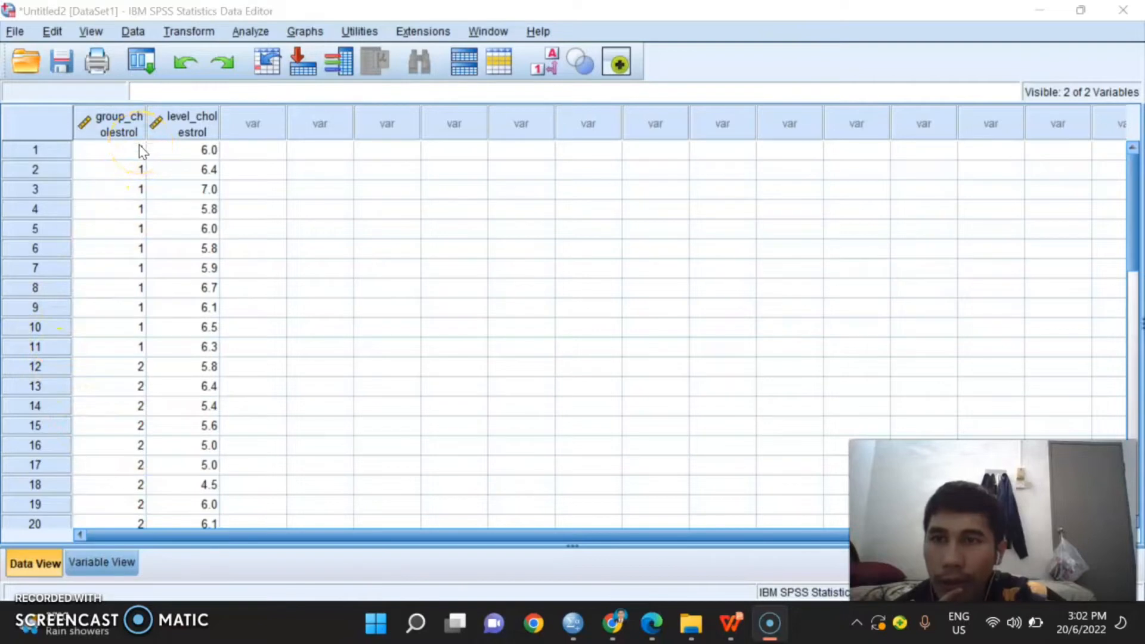
Step: Look through the cases in the filled cholesterol data set and start the Explore descriptive analysis
{"action": "scroll", "coordinate": [135, 397], "scroll_direction": "down", "scroll_amount": 1}
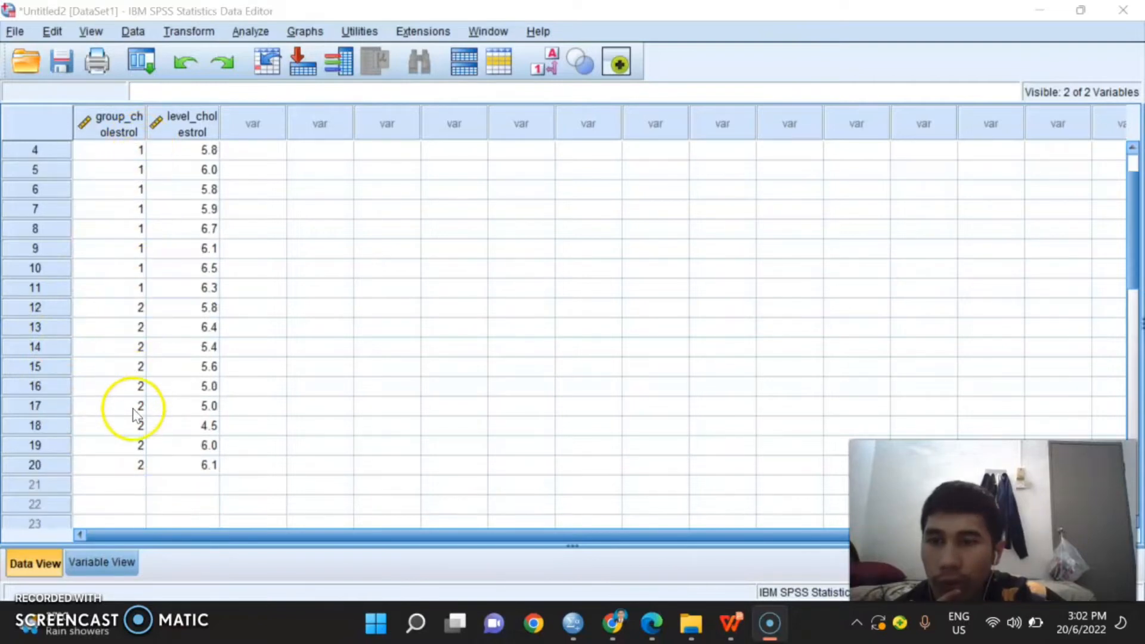
{"action": "scroll", "coordinate": [248, 384], "scroll_direction": "up", "scroll_amount": 1}
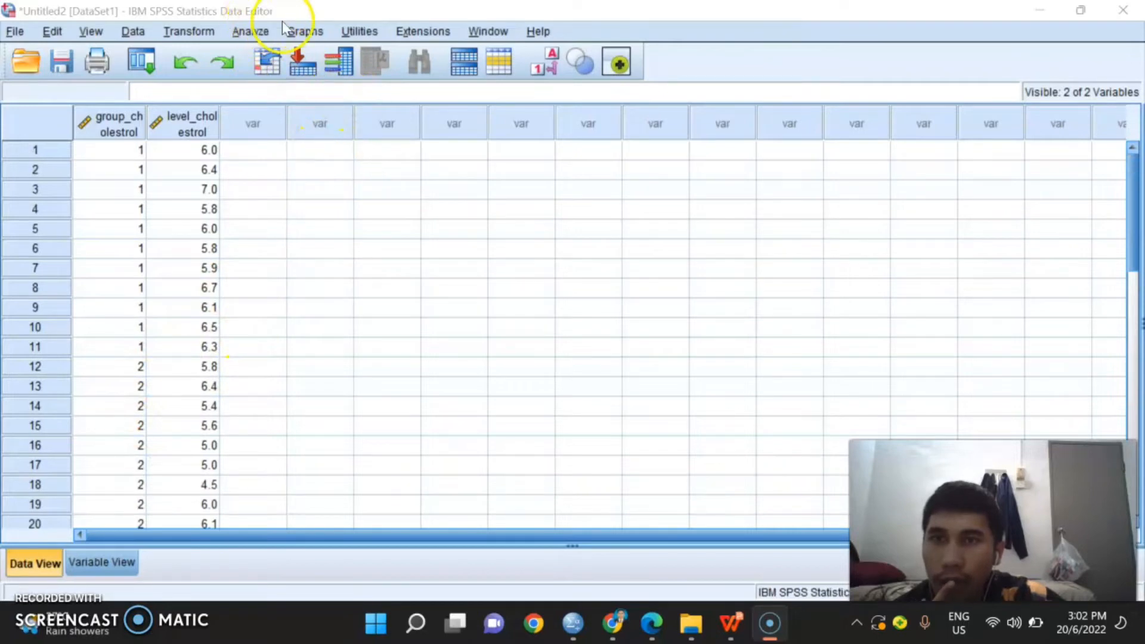
{"action": "left_click", "coordinate": [267, 31]}
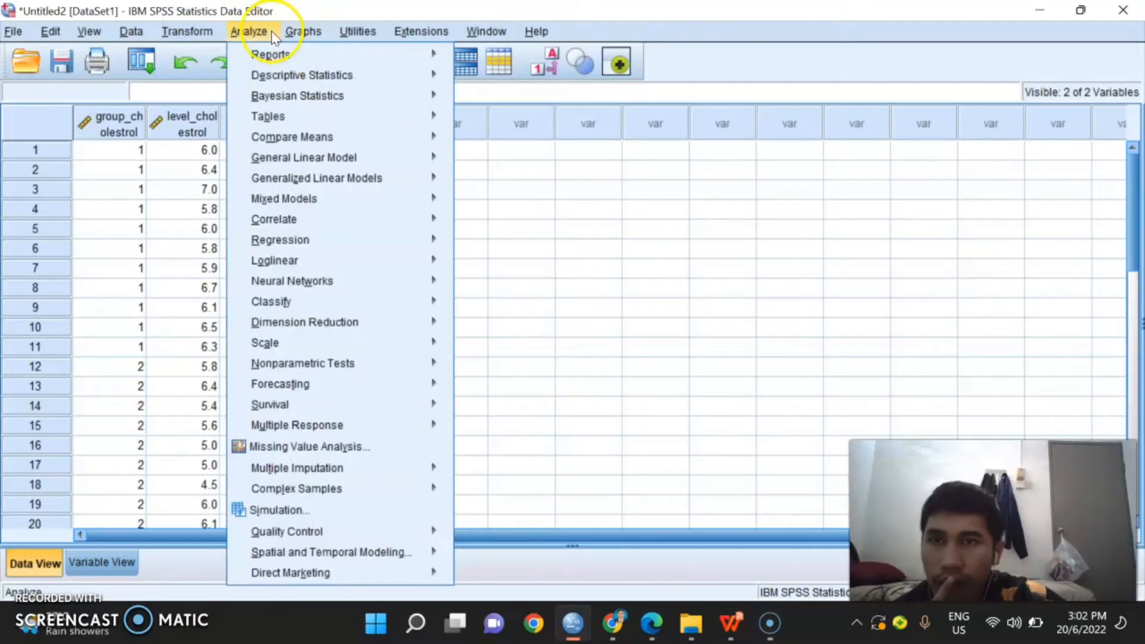
{"action": "mouse_move", "coordinate": [430, 76]}
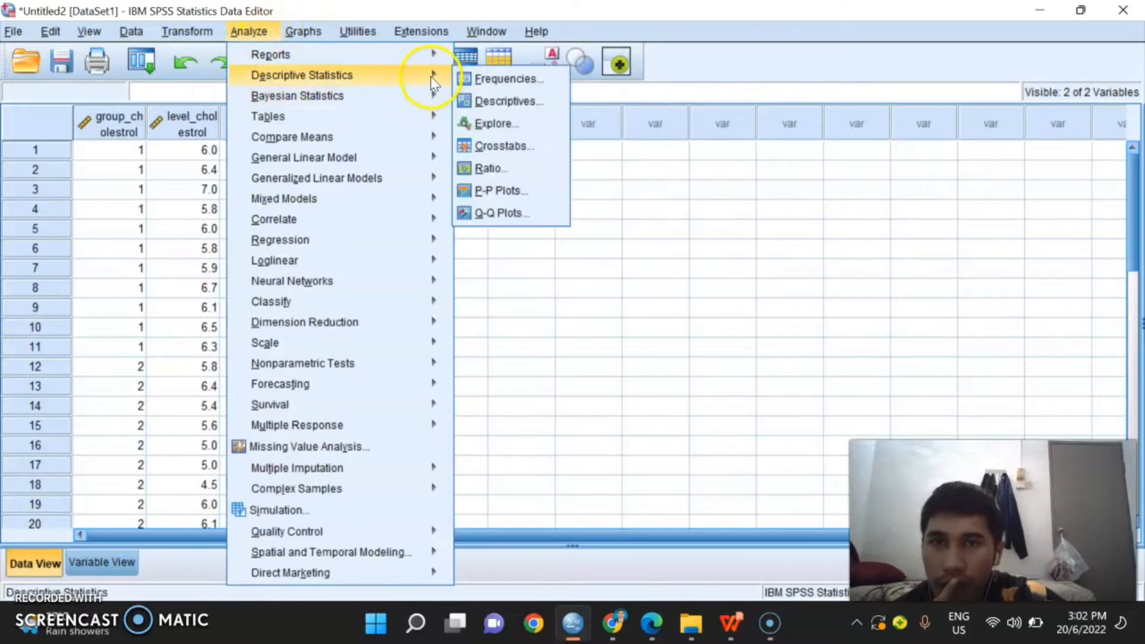
{"action": "left_click", "coordinate": [497, 123]}
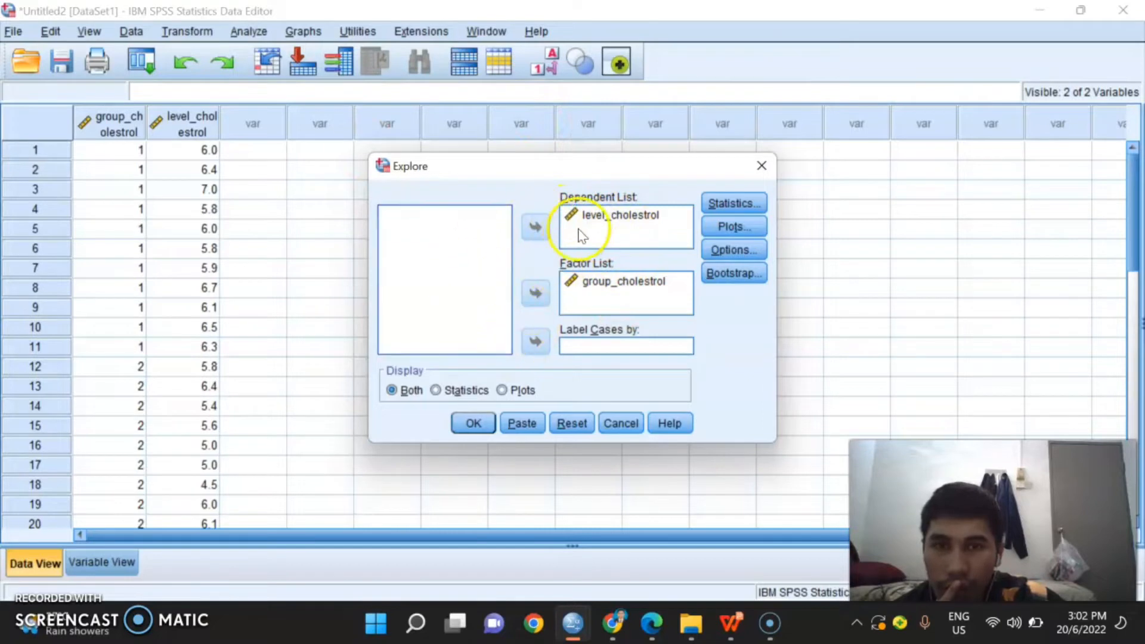
Step: Remove level_cholestrol and group_cholestrol from the dependent and factor lists of the Explore analysis
{"action": "left_click", "coordinate": [591, 216]}
{"action": "left_click", "coordinate": [535, 230]}
{"action": "left_click", "coordinate": [534, 294]}
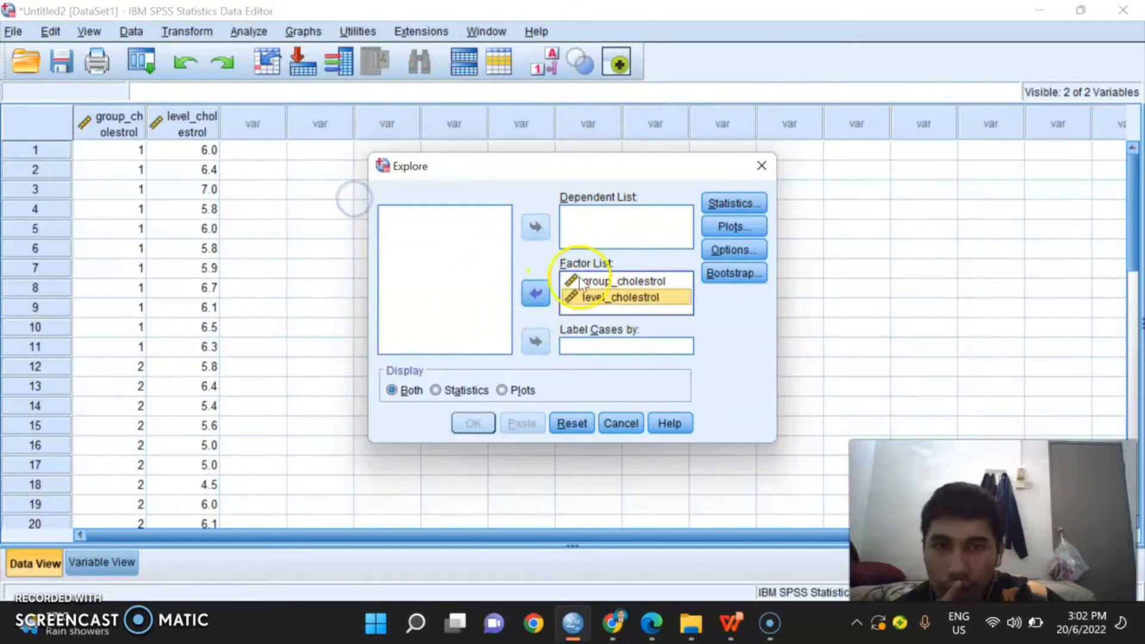
{"action": "left_click", "coordinate": [575, 281]}
{"action": "left_click", "coordinate": [534, 298]}
{"action": "left_click", "coordinate": [596, 281]}
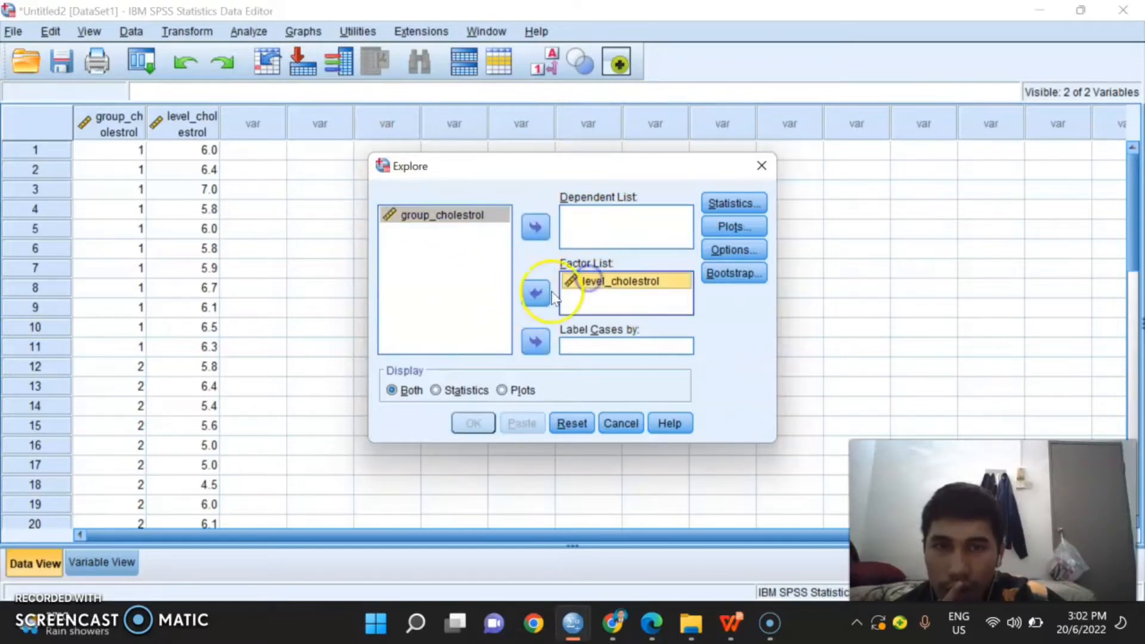
{"action": "left_click", "coordinate": [535, 292]}
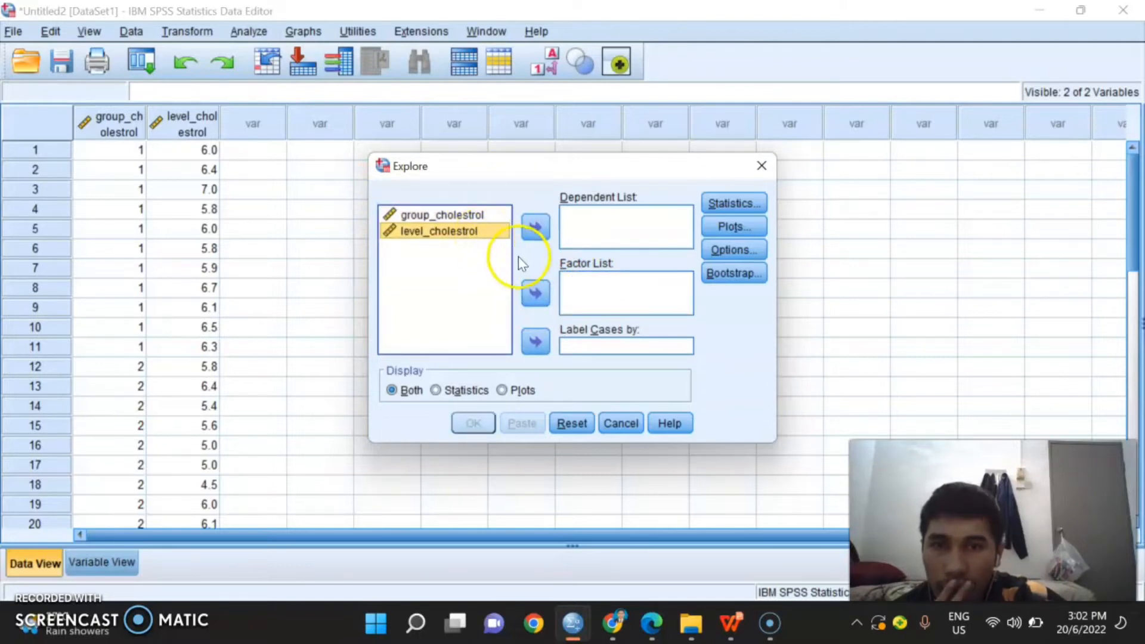
Step: Assign level_cholestrol as the dependent variable and group_cholestrol as the factor
{"action": "left_click", "coordinate": [535, 227]}
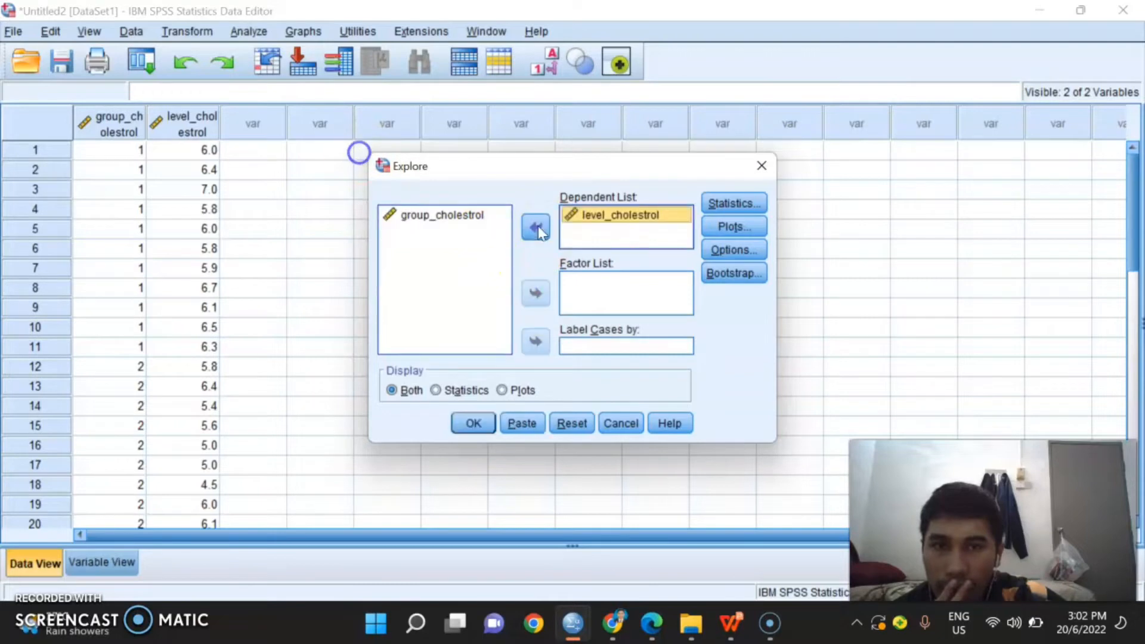
{"action": "left_click", "coordinate": [477, 216]}
{"action": "left_click", "coordinate": [535, 293]}
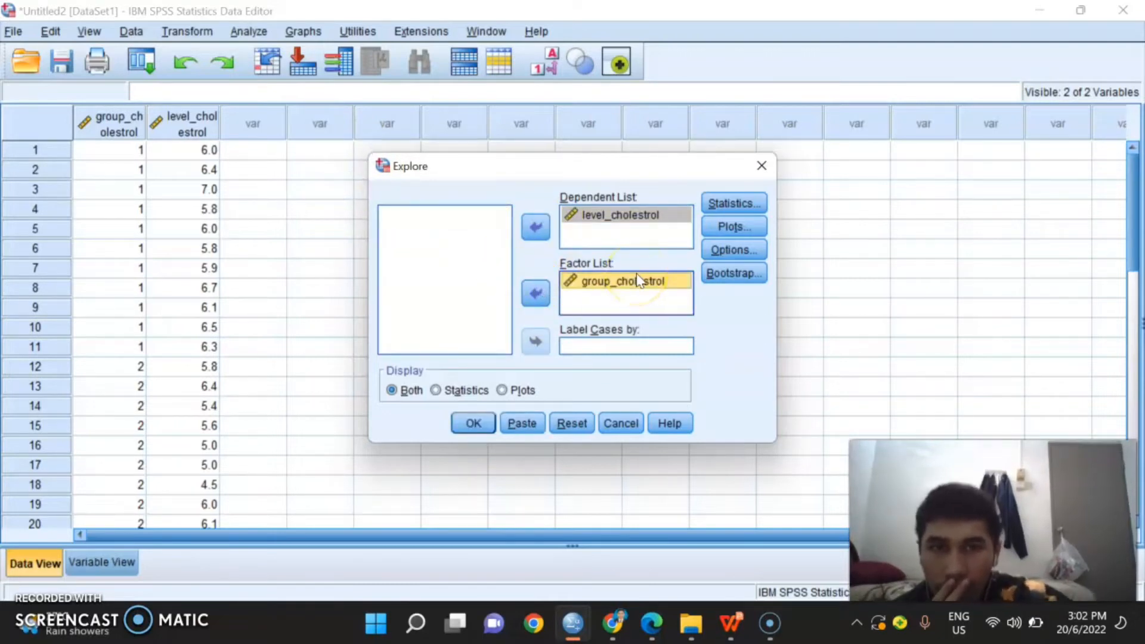
Step: Include outliers in the Explore statistics alongside the descriptives with a 95% confidence interval for the mean
{"action": "left_click", "coordinate": [750, 203]}
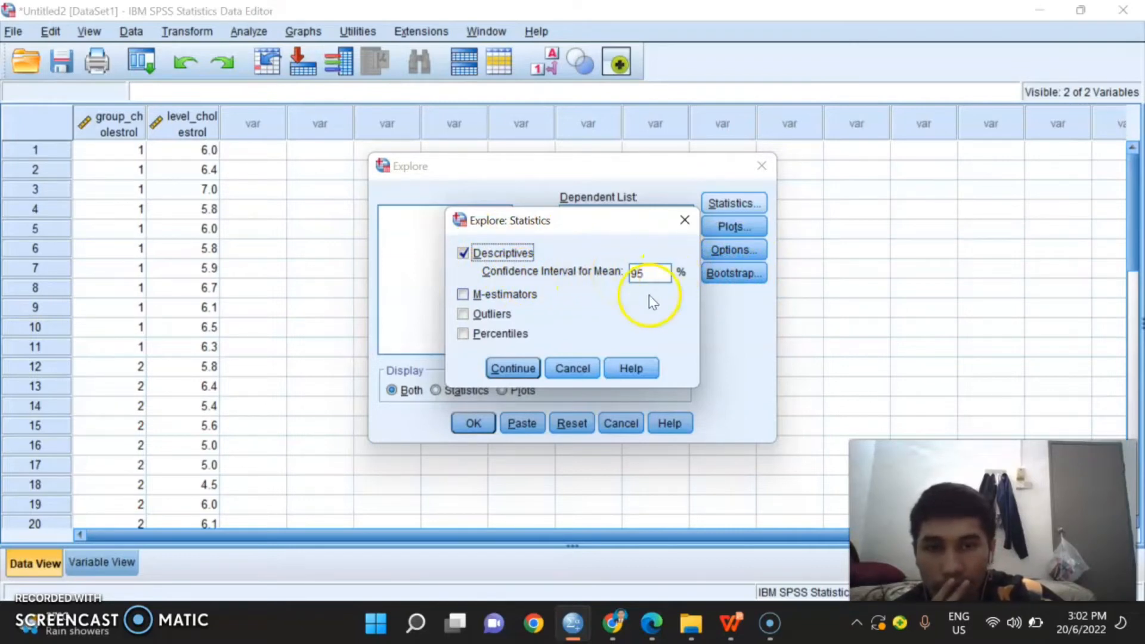
{"action": "left_click", "coordinate": [464, 313]}
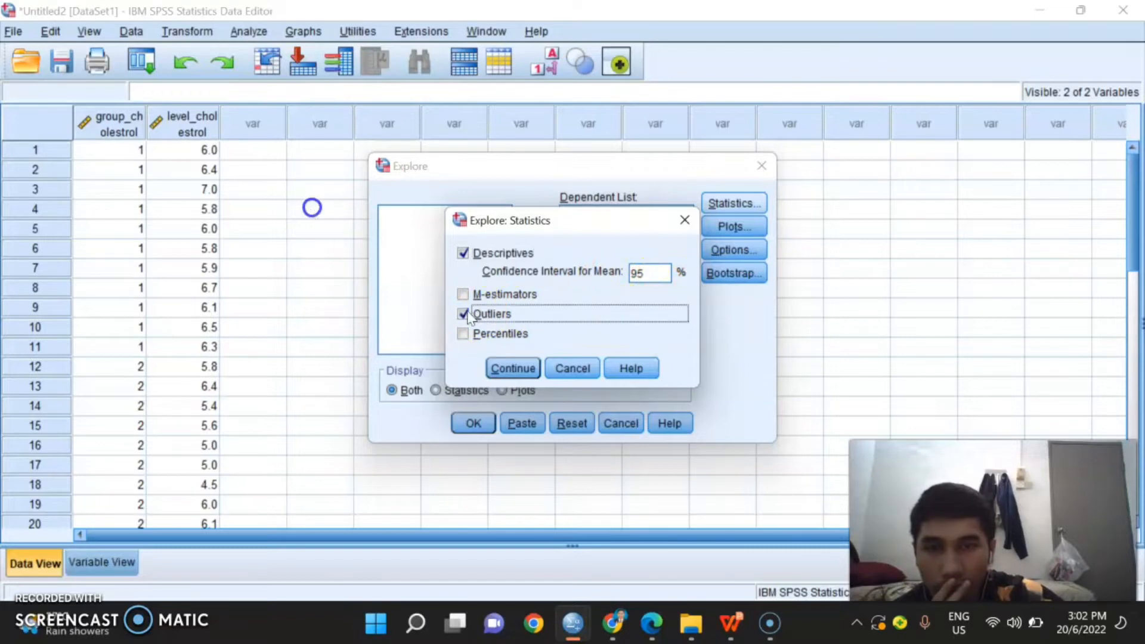
{"action": "left_click", "coordinate": [512, 370]}
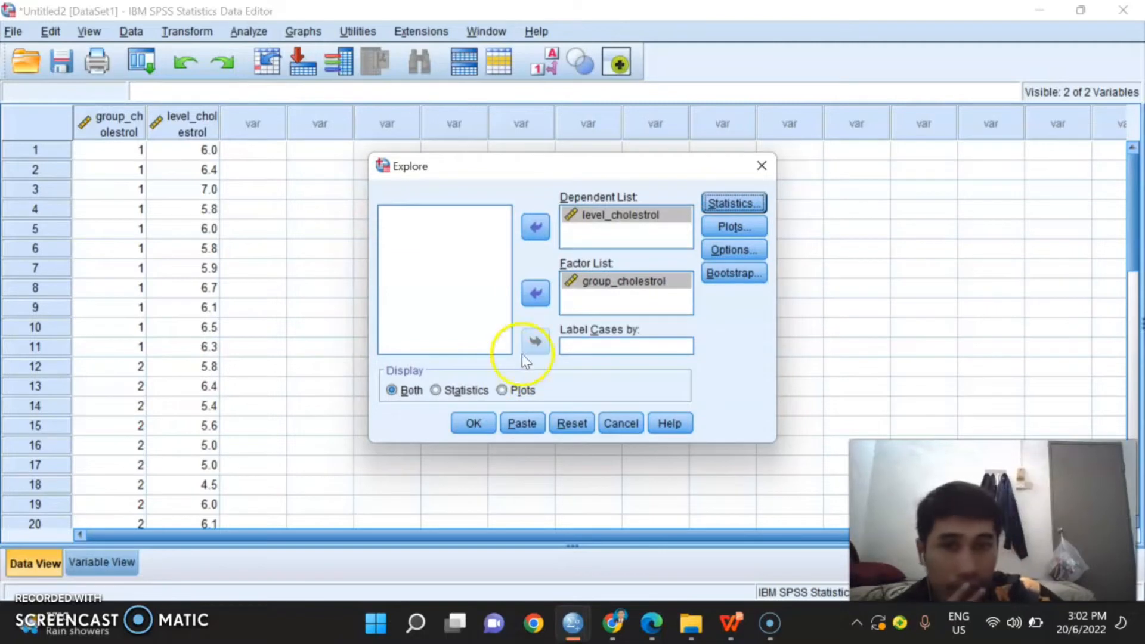
Step: Confirm stem-and-leaf, histogram and normality plots with tests for the Explore analysis and run it
{"action": "left_click", "coordinate": [749, 228]}
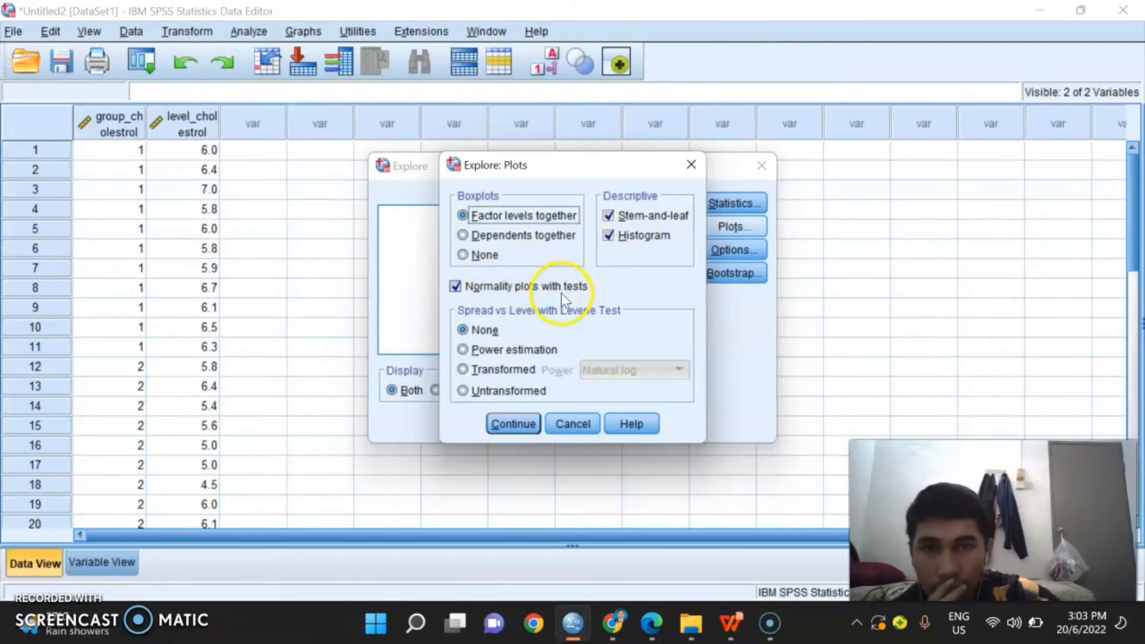
{"action": "left_click", "coordinate": [528, 425]}
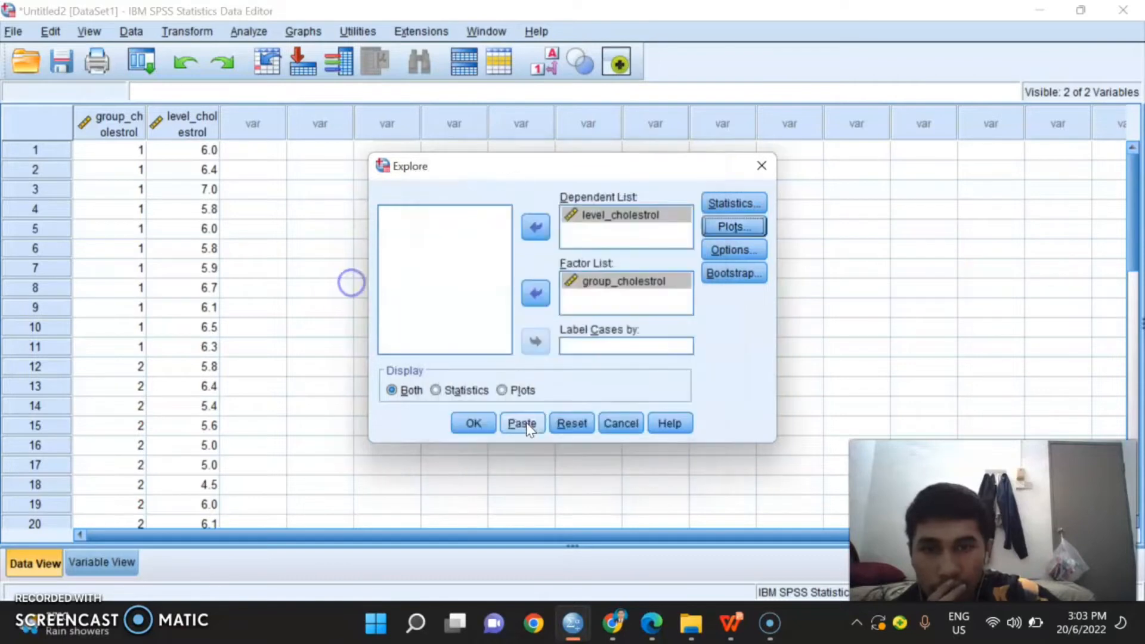
{"action": "left_click", "coordinate": [471, 424]}
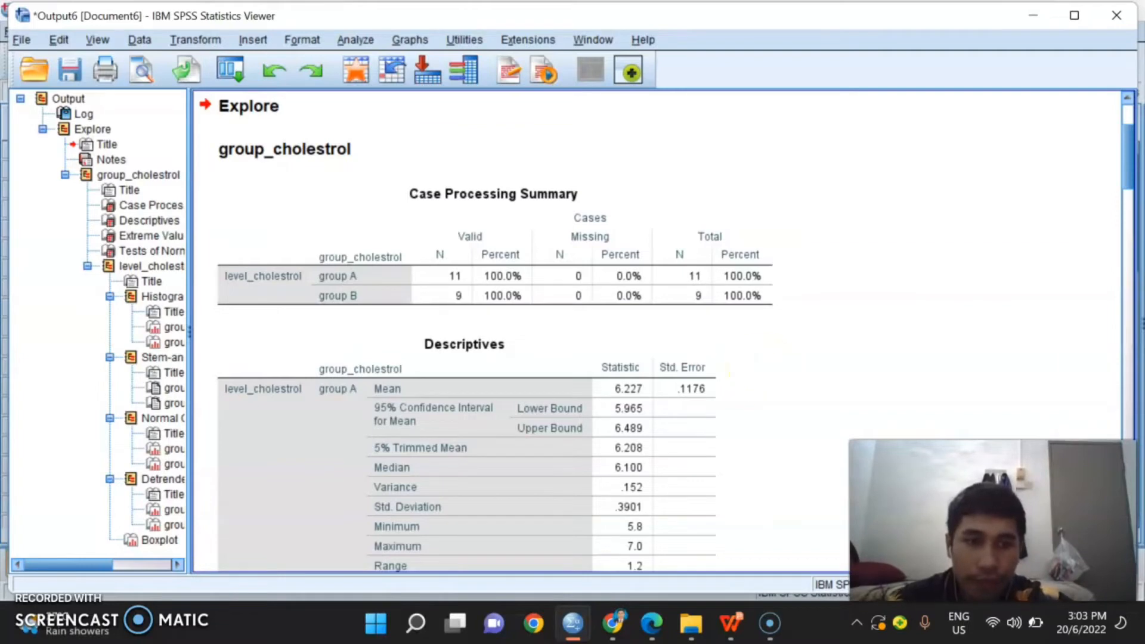
Step: Examine the Explore output tables down to the Tests of Normality for group A and group B
{"action": "scroll", "coordinate": [779, 431], "scroll_direction": "down", "scroll_amount": 20}
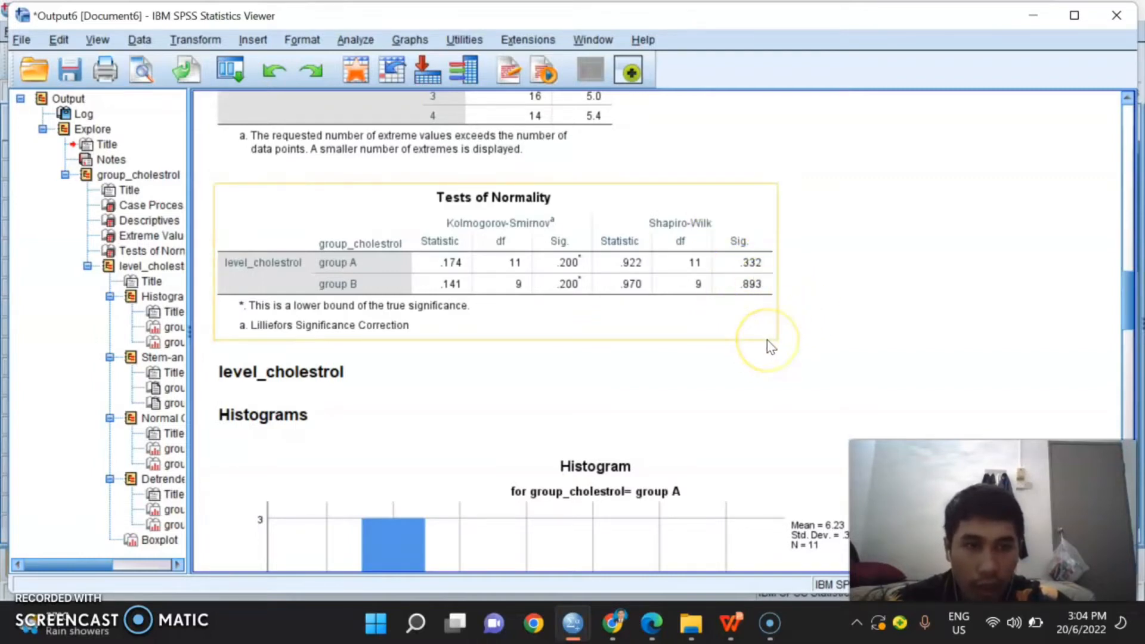
{"action": "left_click", "coordinate": [793, 313]}
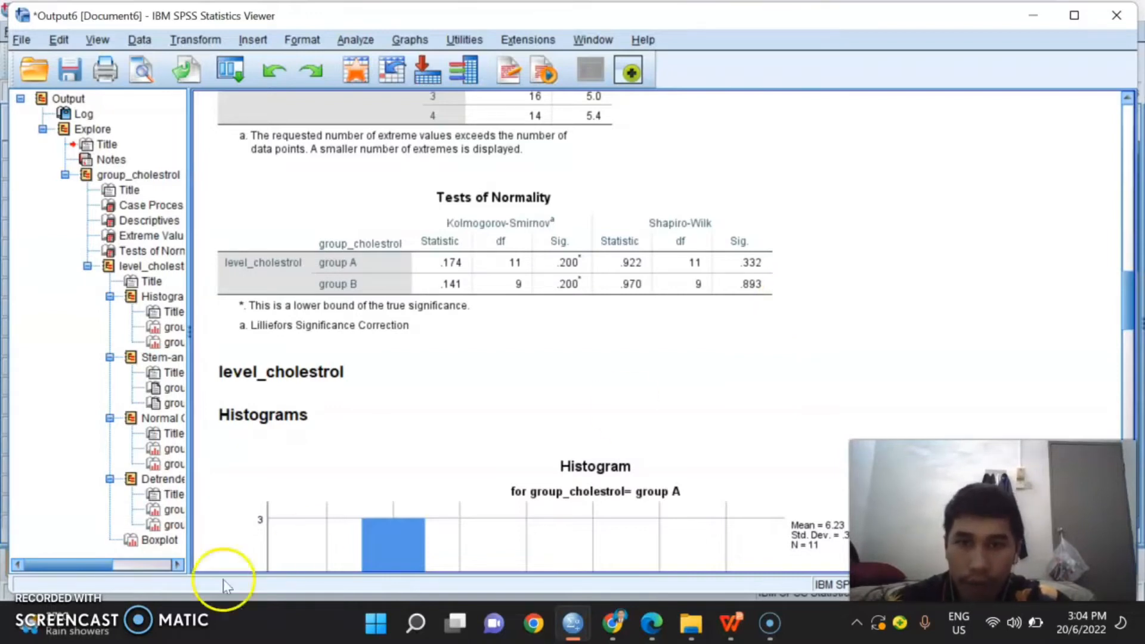
{"action": "mouse_move", "coordinate": [36, 621]}
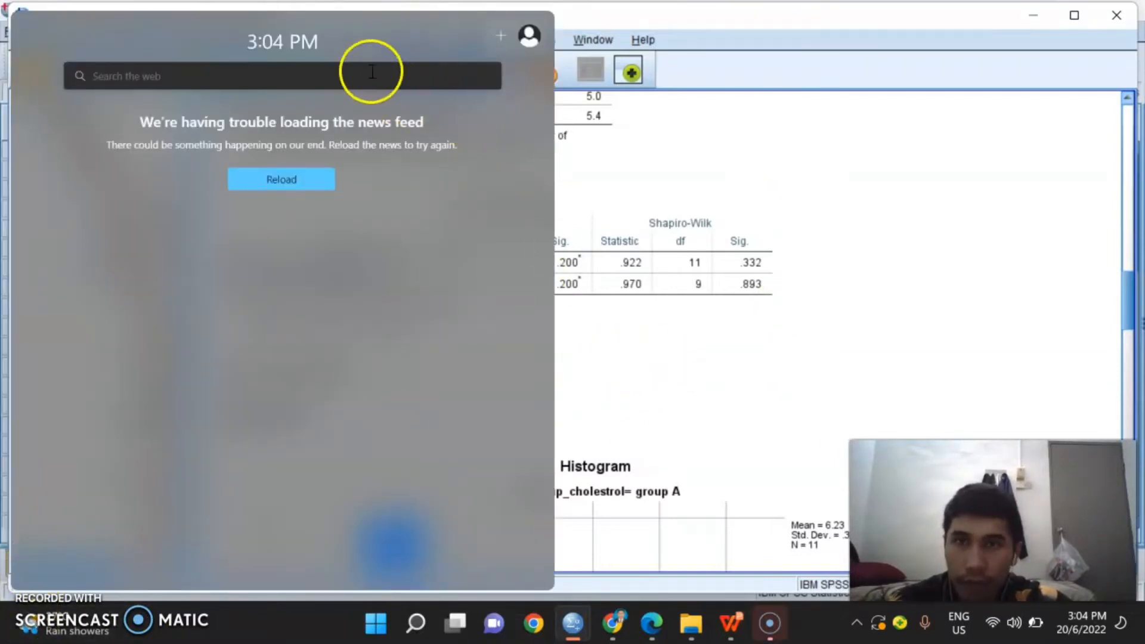
{"action": "left_click", "coordinate": [326, 25]}
{"action": "left_click", "coordinate": [579, 305]}
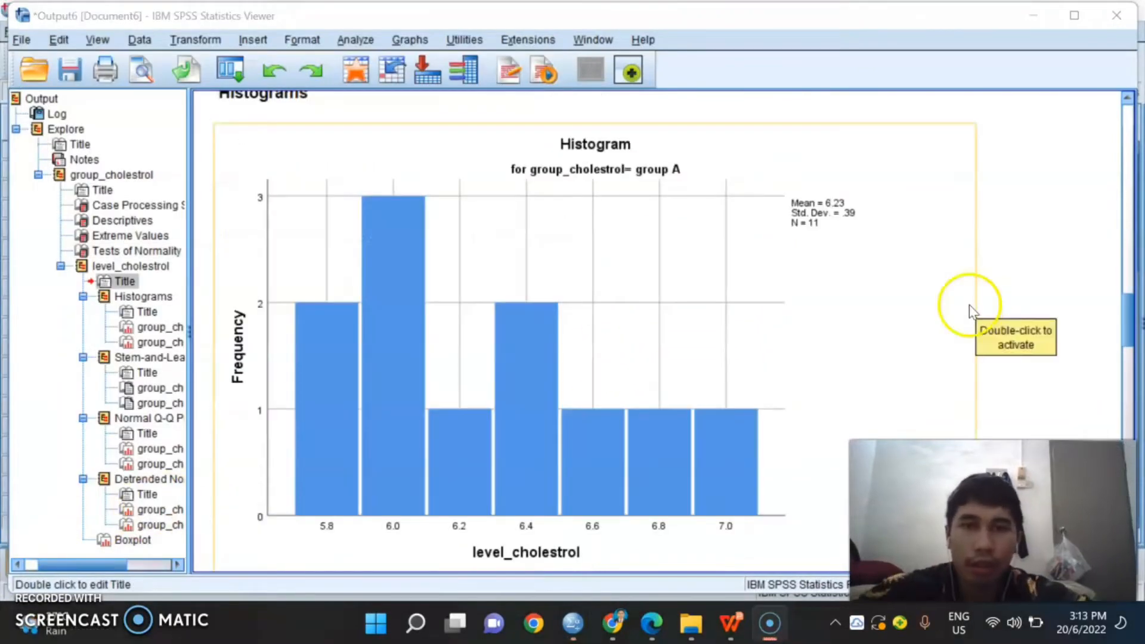
Step: Examine the cholesterol level histograms for group A and group B
{"action": "scroll", "coordinate": [965, 307], "scroll_direction": "up", "scroll_amount": 6}
{"action": "scroll", "coordinate": [935, 261], "scroll_direction": "down", "scroll_amount": 5}
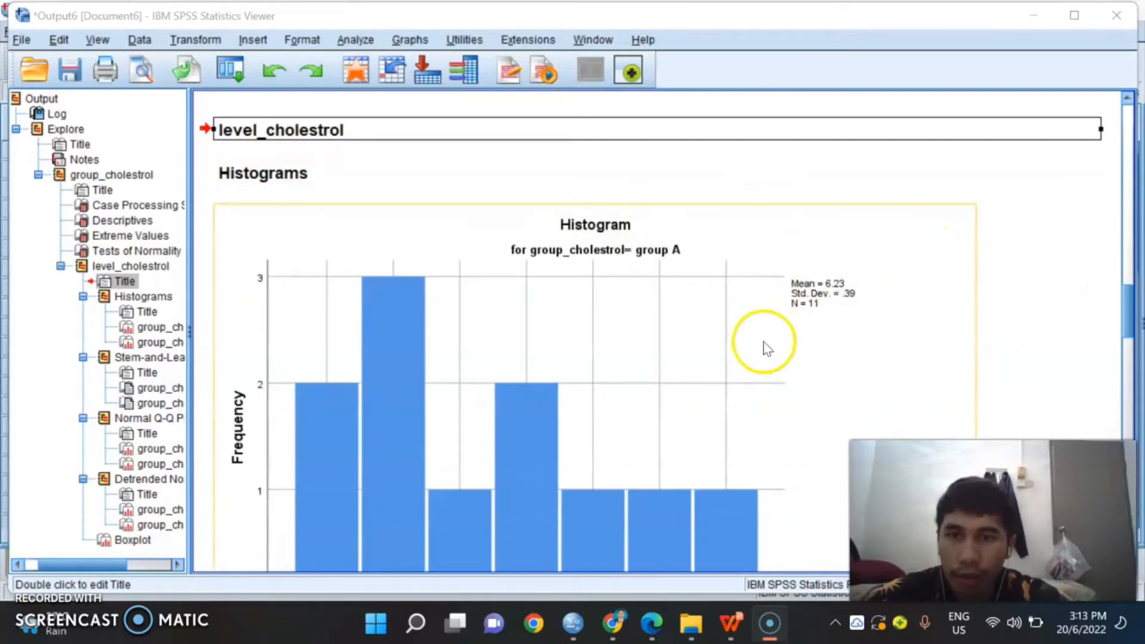
{"action": "scroll", "coordinate": [762, 346], "scroll_direction": "down", "scroll_amount": 4}
{"action": "scroll", "coordinate": [762, 343], "scroll_direction": "up", "scroll_amount": 2}
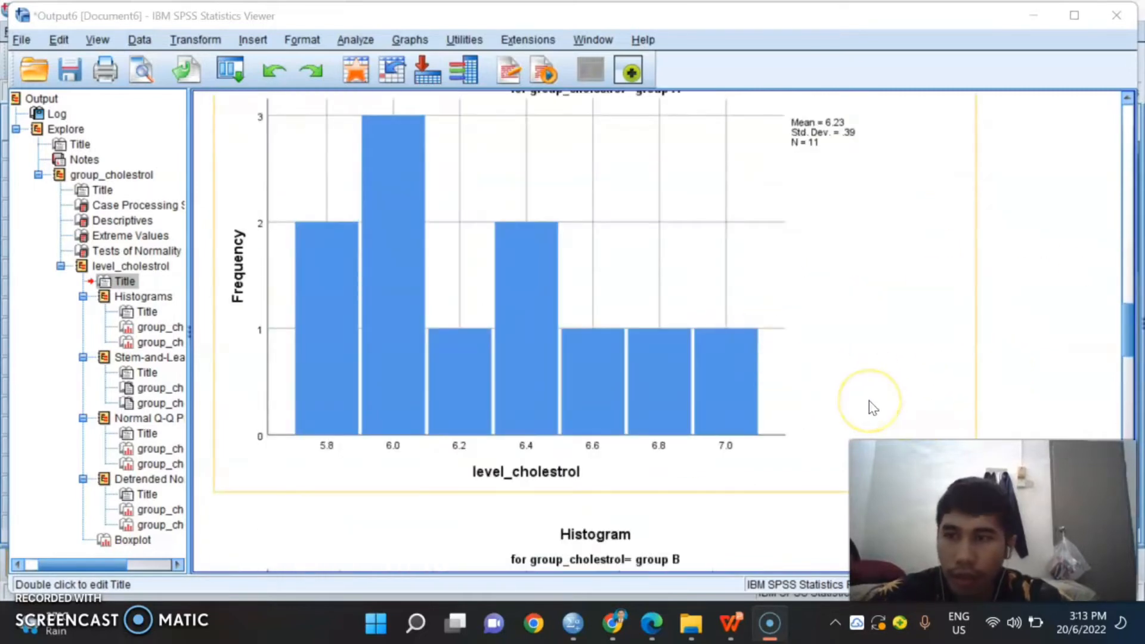
{"action": "scroll", "coordinate": [545, 346], "scroll_direction": "up", "scroll_amount": 3}
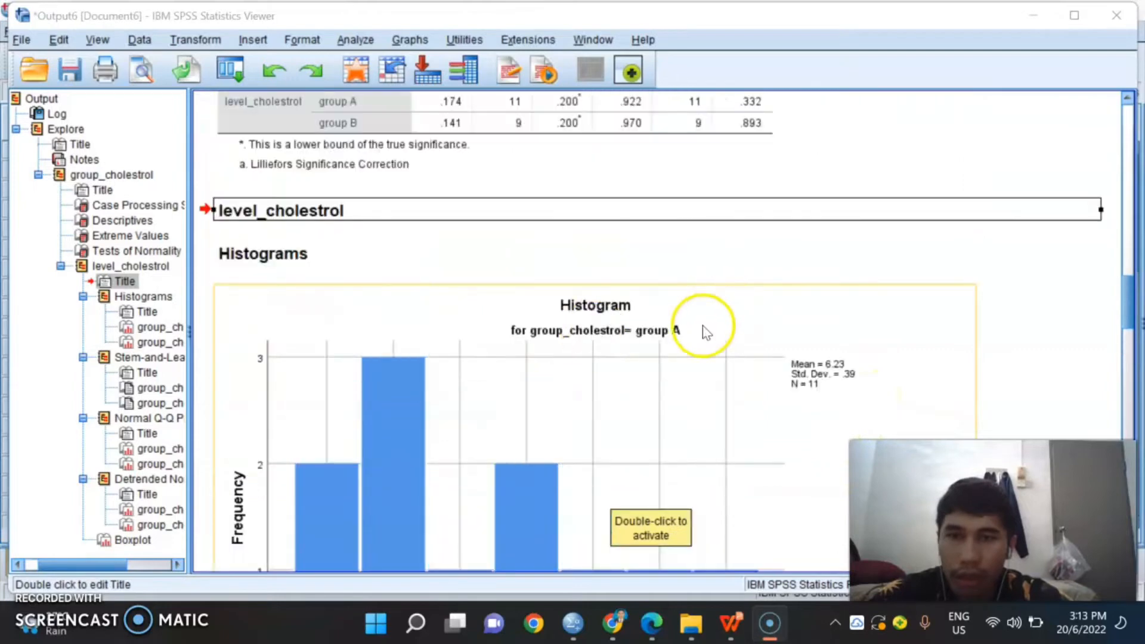
{"action": "scroll", "coordinate": [704, 331], "scroll_direction": "down", "scroll_amount": 3}
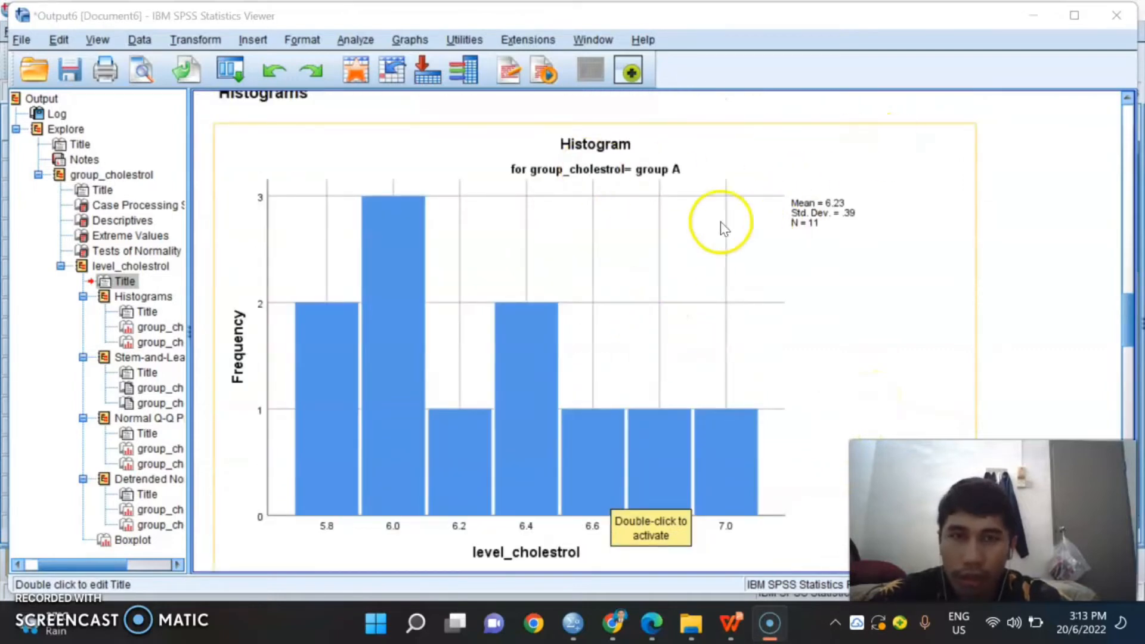
{"action": "scroll", "coordinate": [720, 232], "scroll_direction": "down", "scroll_amount": 10}
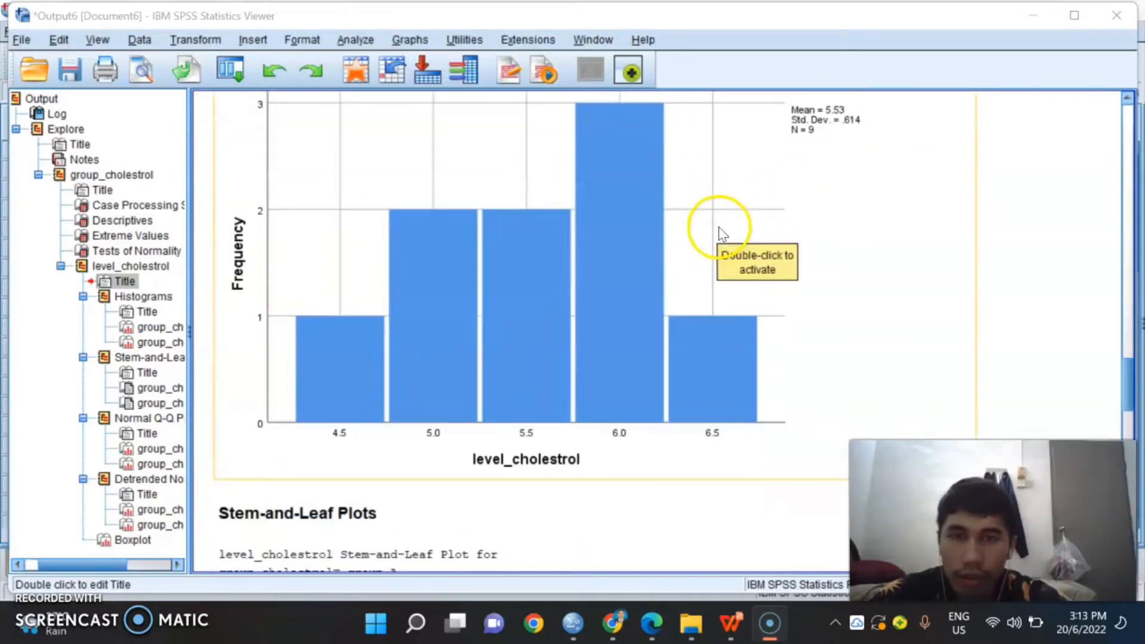
Step: Compare the group A histogram with the group B histogram, including the mean, standard deviation and N beside each chart
{"action": "scroll", "coordinate": [721, 233], "scroll_direction": "up", "scroll_amount": 10}
{"action": "scroll", "coordinate": [720, 233], "scroll_direction": "down", "scroll_amount": 2}
{"action": "scroll", "coordinate": [722, 232], "scroll_direction": "up", "scroll_amount": 5}
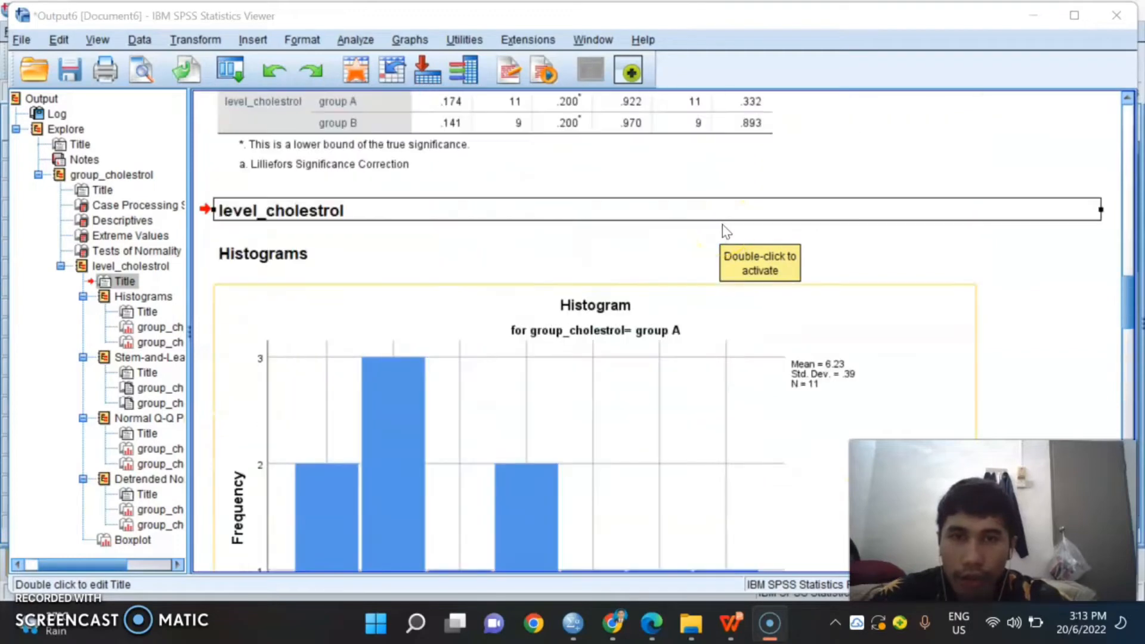
{"action": "scroll", "coordinate": [686, 287], "scroll_direction": "down", "scroll_amount": 2}
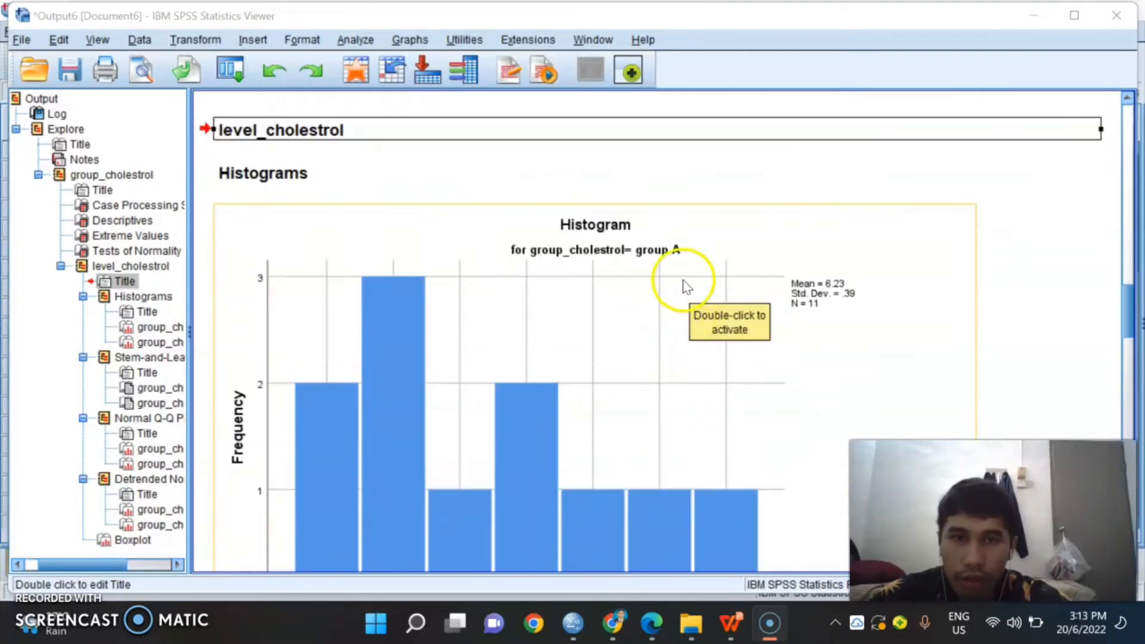
{"action": "scroll", "coordinate": [687, 287], "scroll_direction": "down", "scroll_amount": 10}
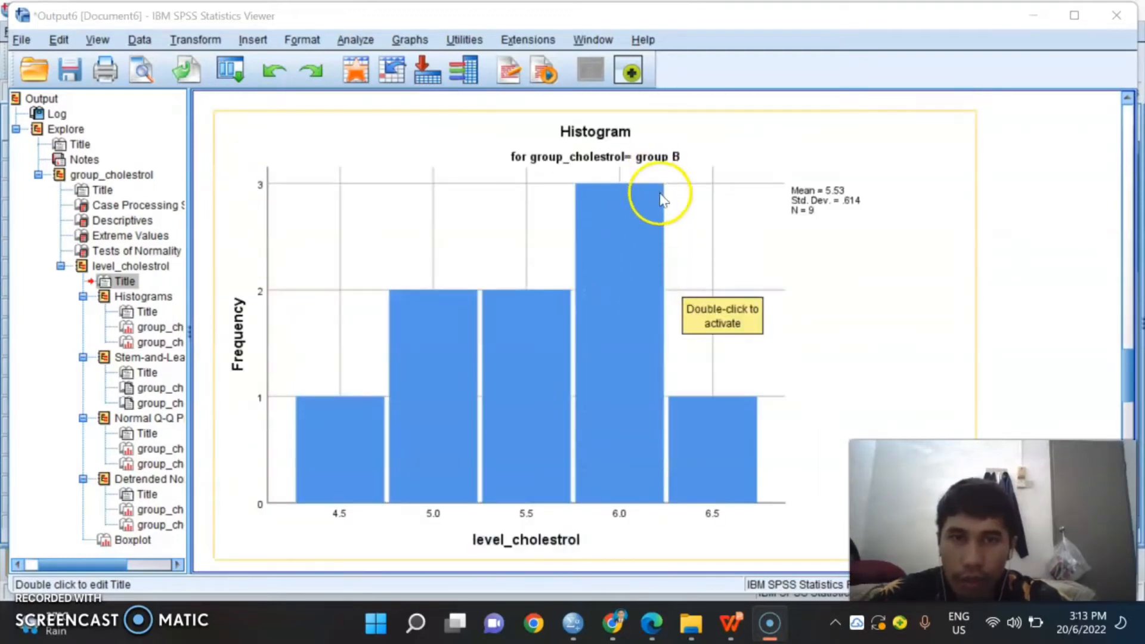
{"action": "scroll", "coordinate": [633, 226], "scroll_direction": "down", "scroll_amount": 2}
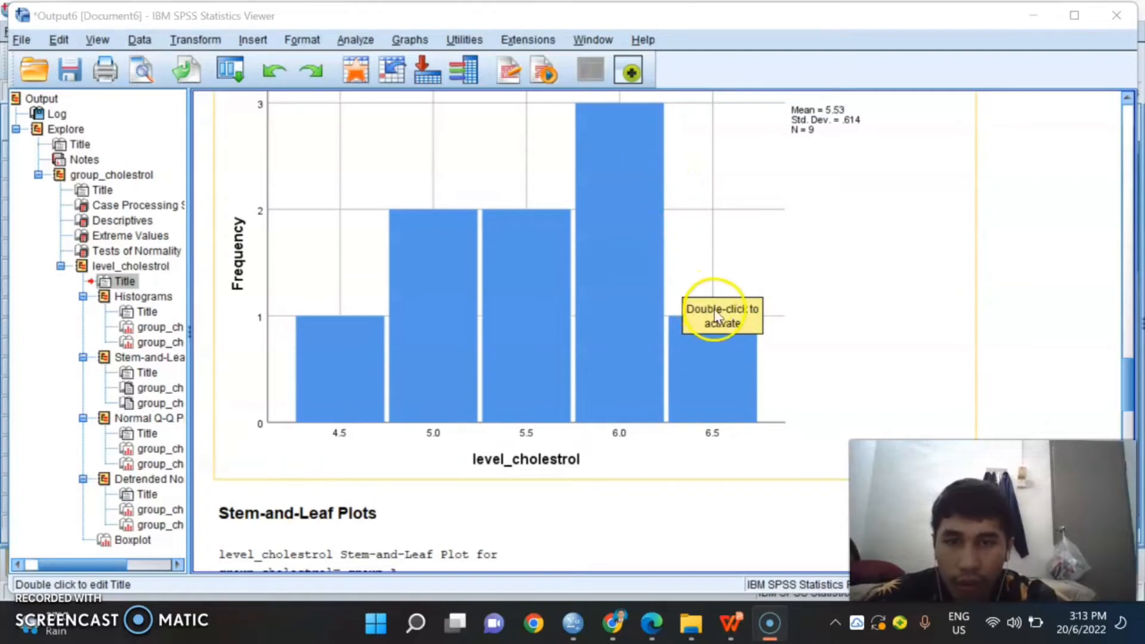
{"action": "scroll", "coordinate": [724, 303], "scroll_direction": "up", "scroll_amount": 4}
{"action": "scroll", "coordinate": [725, 303], "scroll_direction": "up", "scroll_amount": 12}
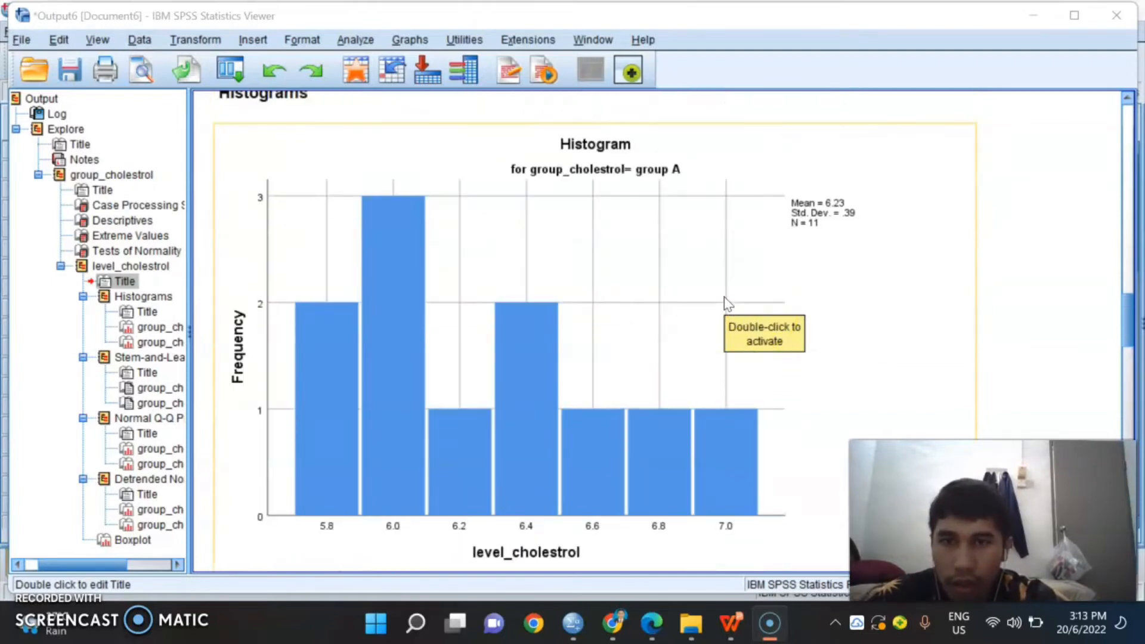
{"action": "scroll", "coordinate": [726, 305], "scroll_direction": "down", "scroll_amount": 2}
{"action": "scroll", "coordinate": [726, 304], "scroll_direction": "up", "scroll_amount": 8}
{"action": "scroll", "coordinate": [728, 304], "scroll_direction": "down", "scroll_amount": 10}
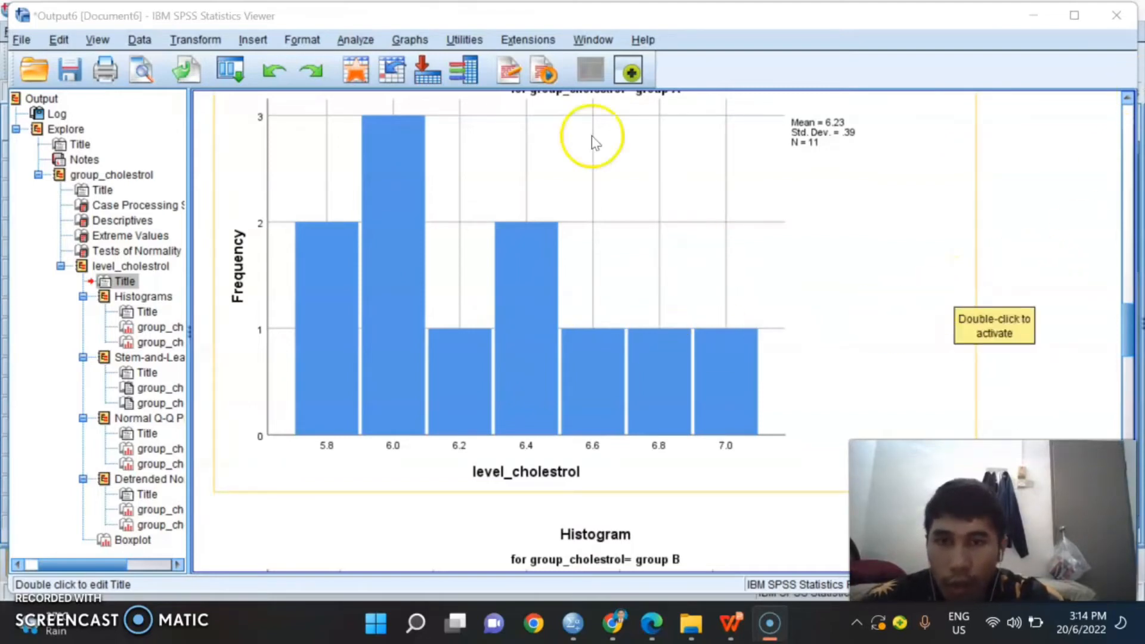
{"action": "scroll", "coordinate": [349, 173], "scroll_direction": "up", "scroll_amount": 3}
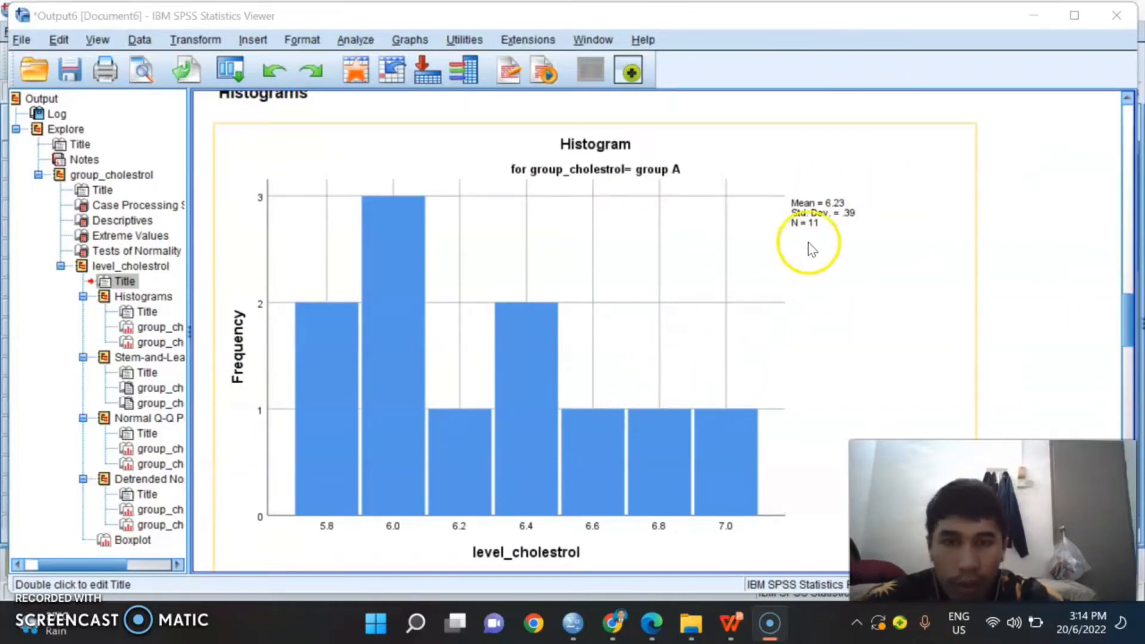
{"action": "scroll", "coordinate": [753, 264], "scroll_direction": "up", "scroll_amount": 12}
{"action": "scroll", "coordinate": [758, 251], "scroll_direction": "up", "scroll_amount": 9}
{"action": "scroll", "coordinate": [588, 353], "scroll_direction": "down", "scroll_amount": 20}
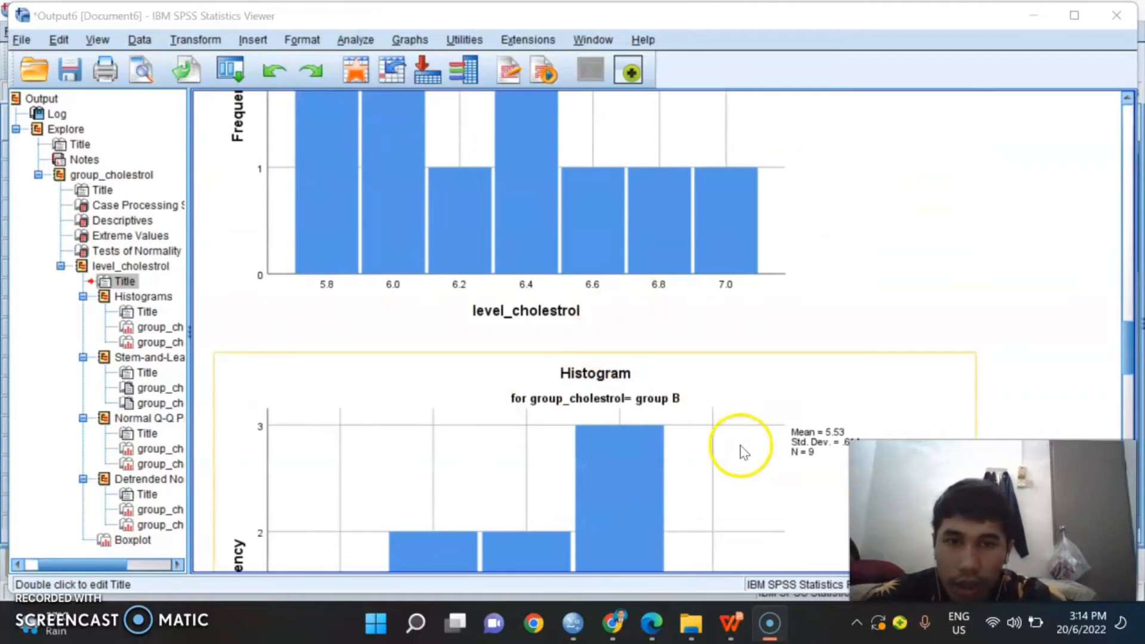
{"action": "scroll", "coordinate": [692, 397], "scroll_direction": "down", "scroll_amount": 6}
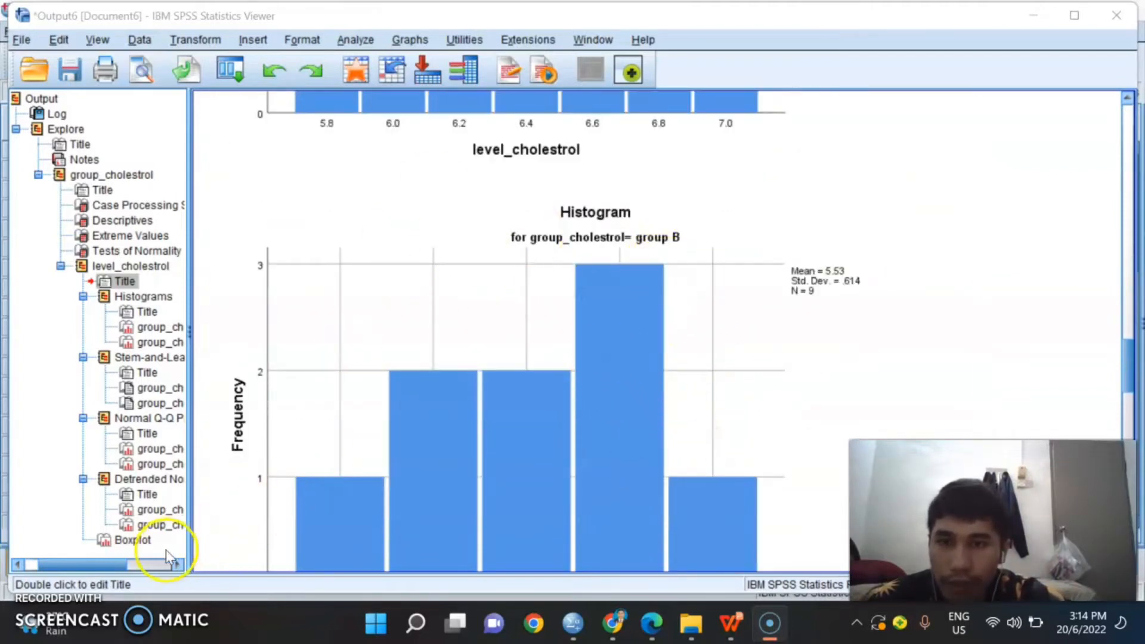
{"action": "scroll", "coordinate": [814, 212], "scroll_direction": "up", "scroll_amount": 6}
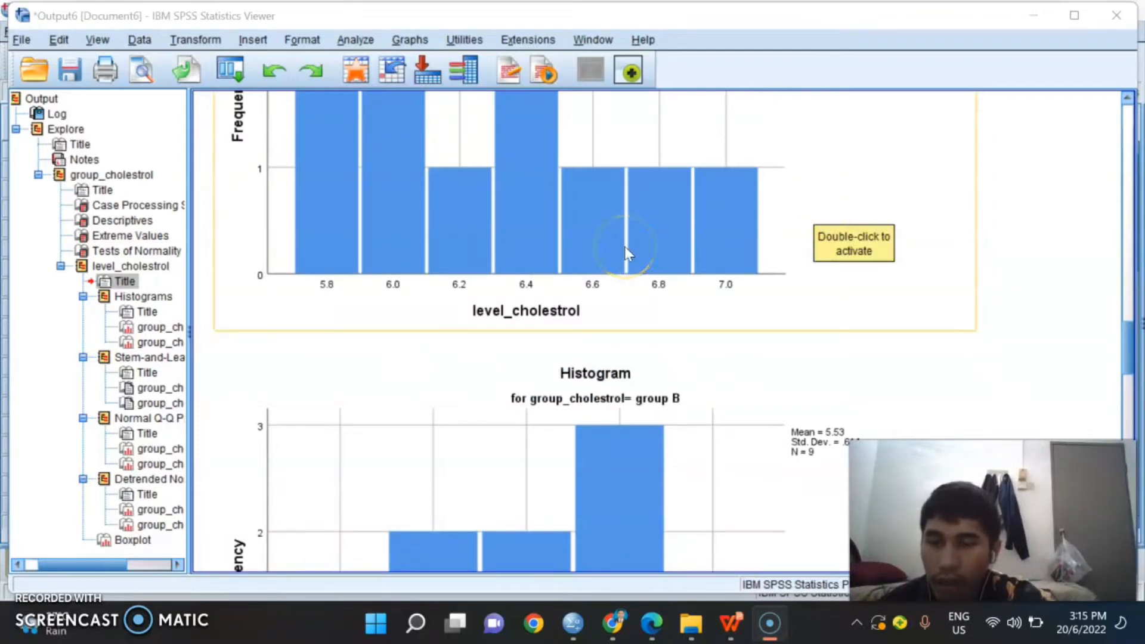
{"action": "left_click", "coordinate": [762, 251]}
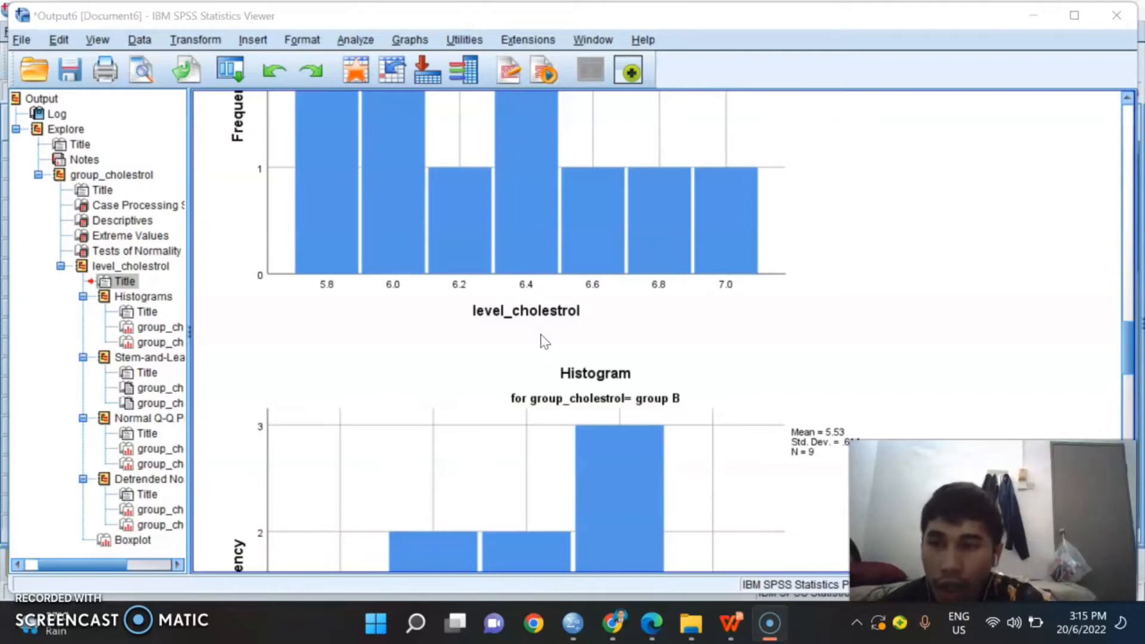
{"action": "scroll", "coordinate": [559, 346], "scroll_direction": "up", "scroll_amount": 5}
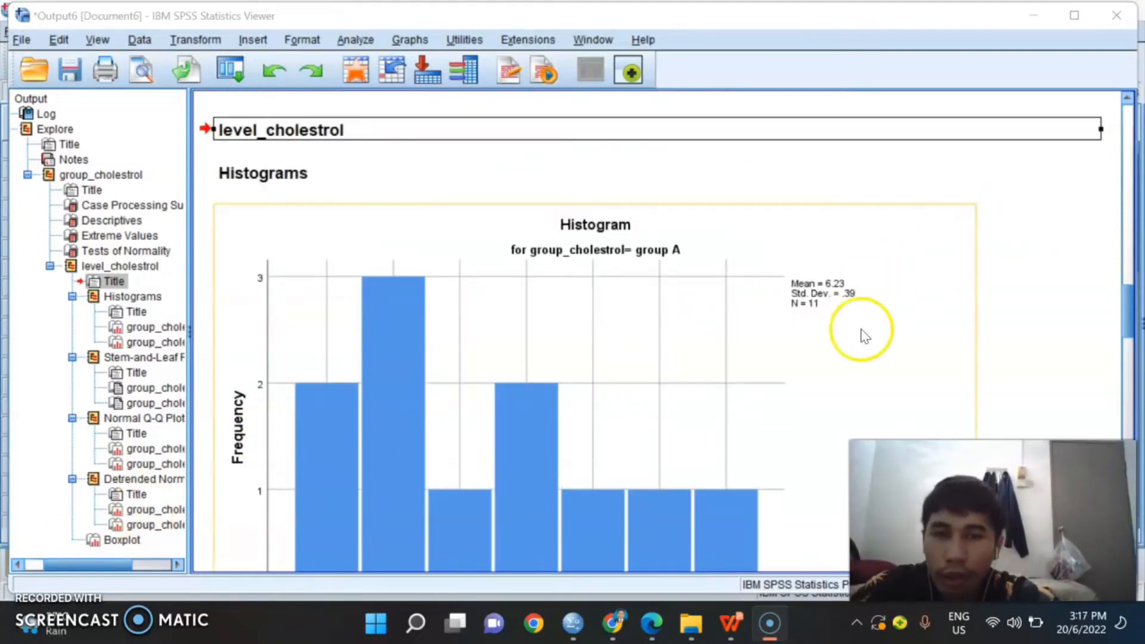
Step: Open the Independent-Samples T Test for the cholesterol data in DataSet1 and clear its existing test and grouping variables
{"action": "mouse_move", "coordinate": [588, 635]}
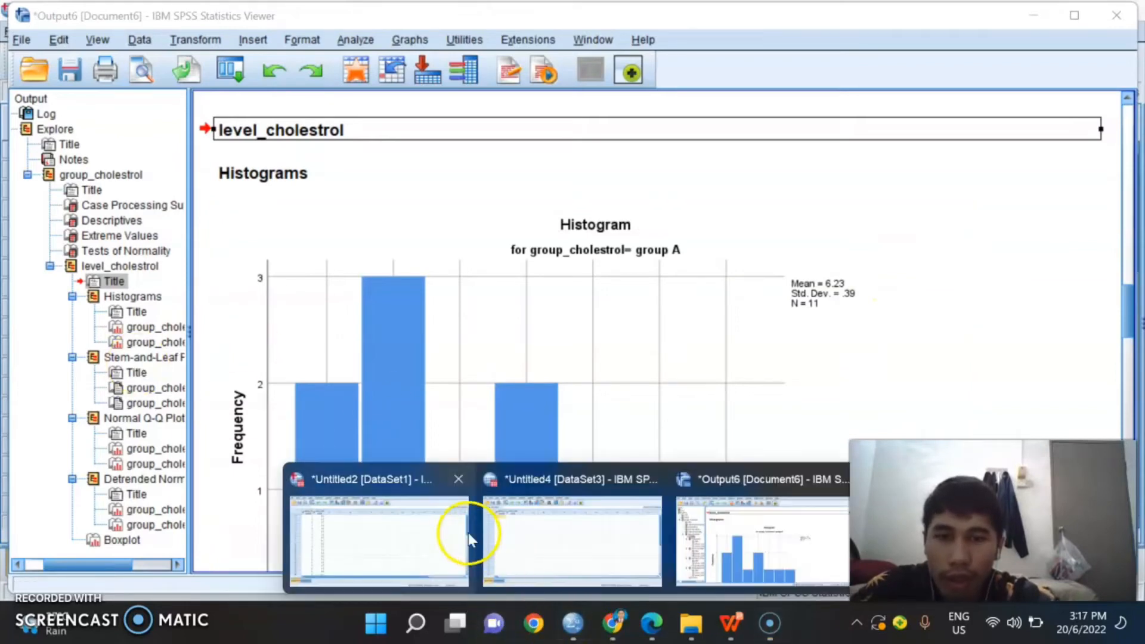
{"action": "left_click", "coordinate": [422, 537]}
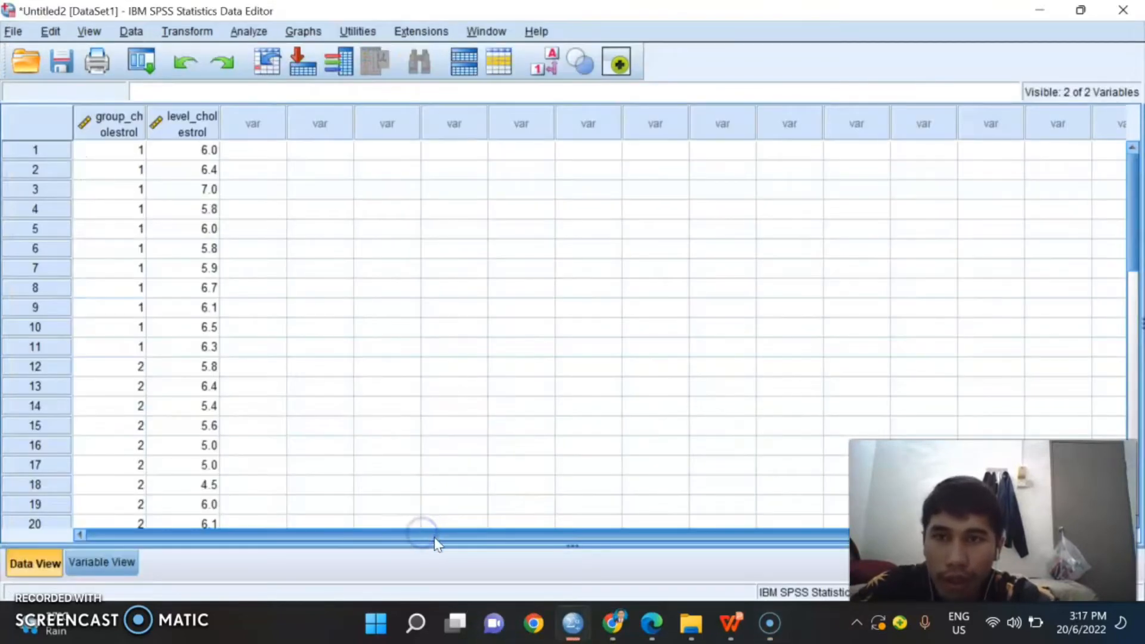
{"action": "left_click", "coordinate": [251, 32]}
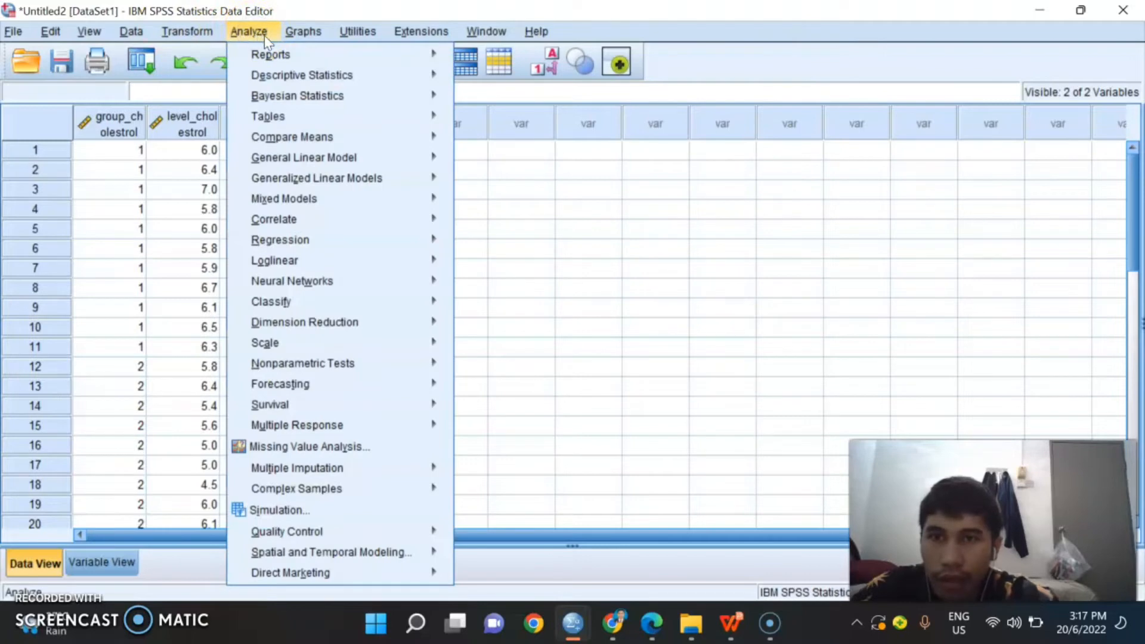
{"action": "mouse_move", "coordinate": [310, 140]}
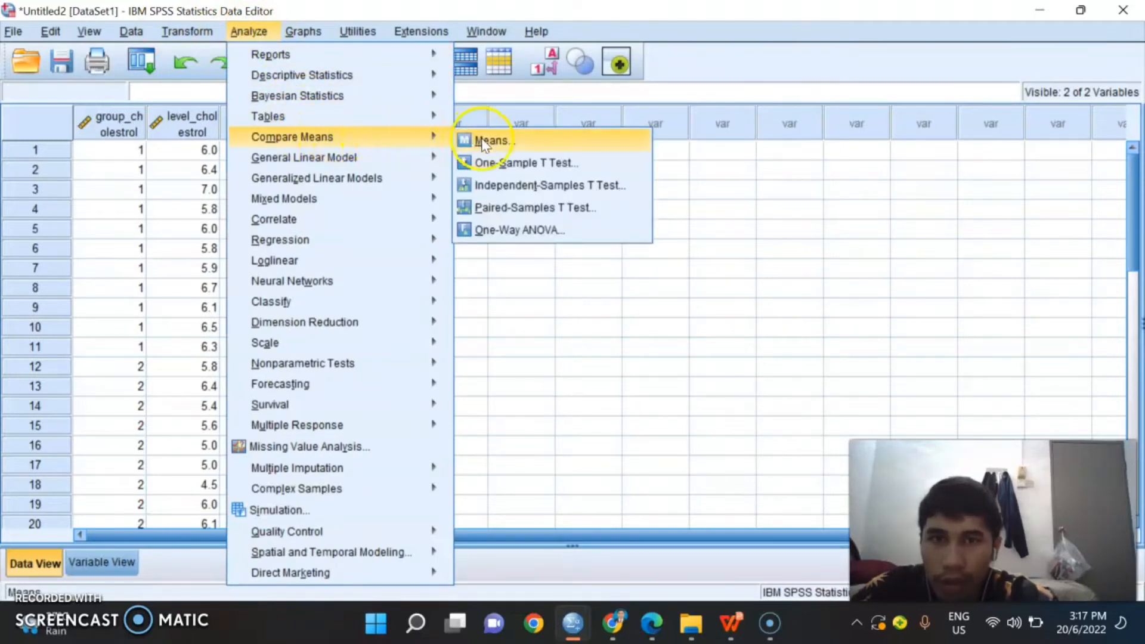
{"action": "left_click", "coordinate": [516, 185]}
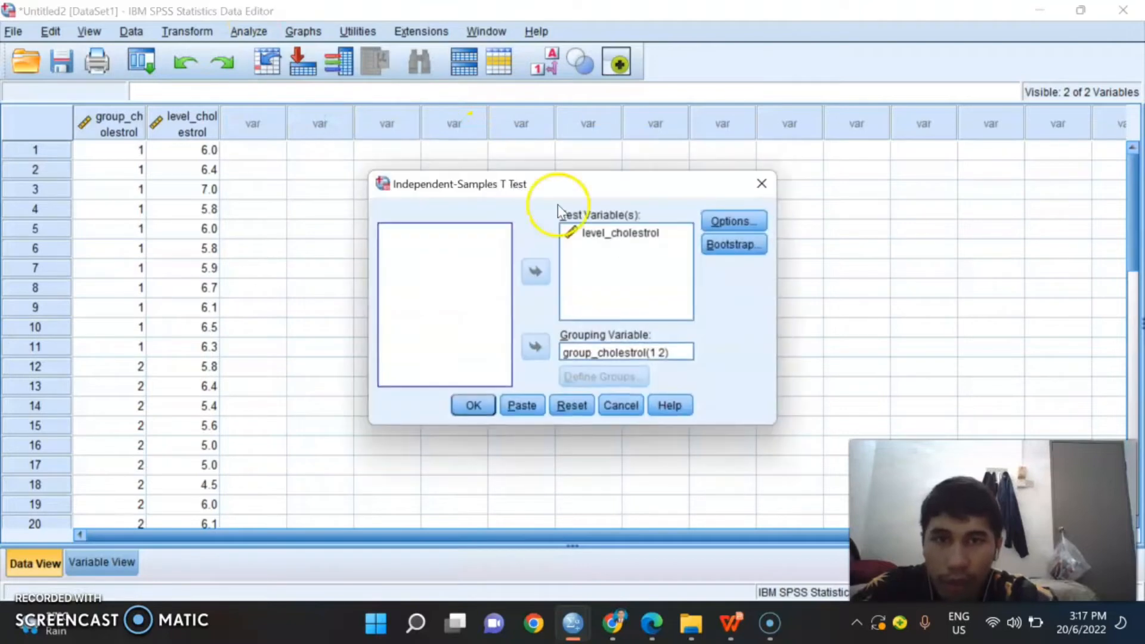
{"action": "left_click", "coordinate": [620, 232]}
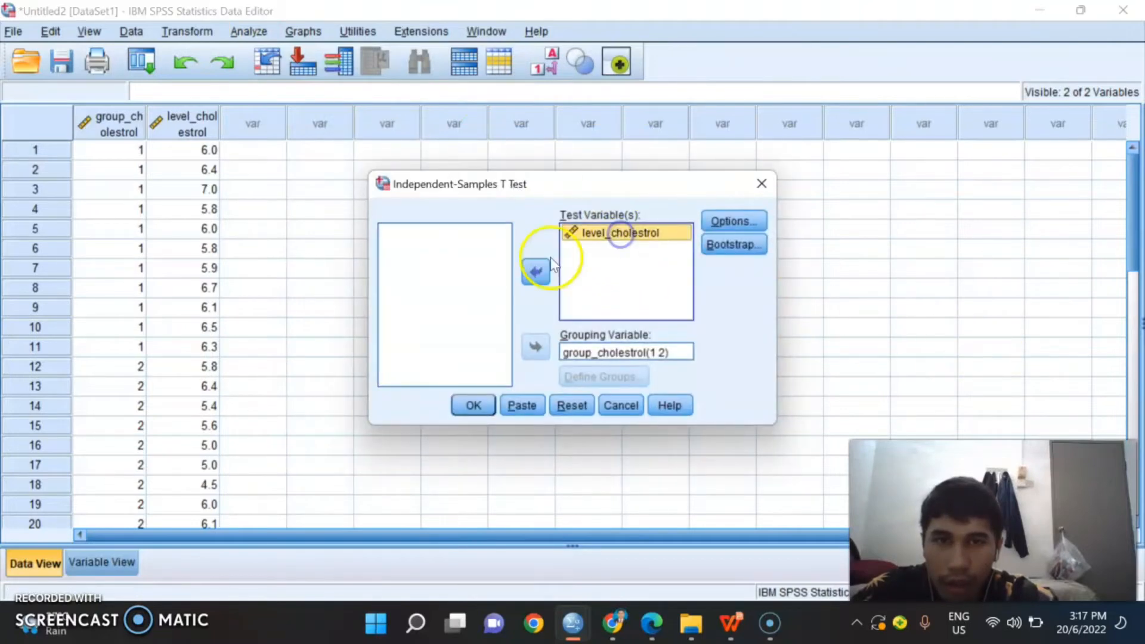
{"action": "left_click", "coordinate": [536, 272]}
{"action": "left_click", "coordinate": [576, 351]}
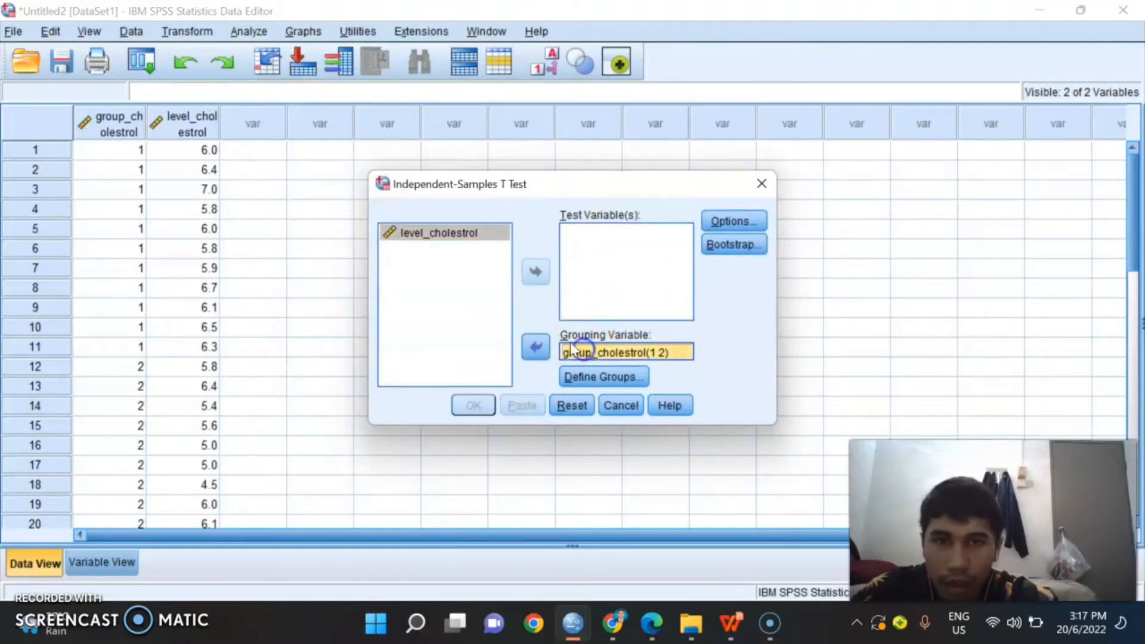
{"action": "left_click", "coordinate": [535, 347]}
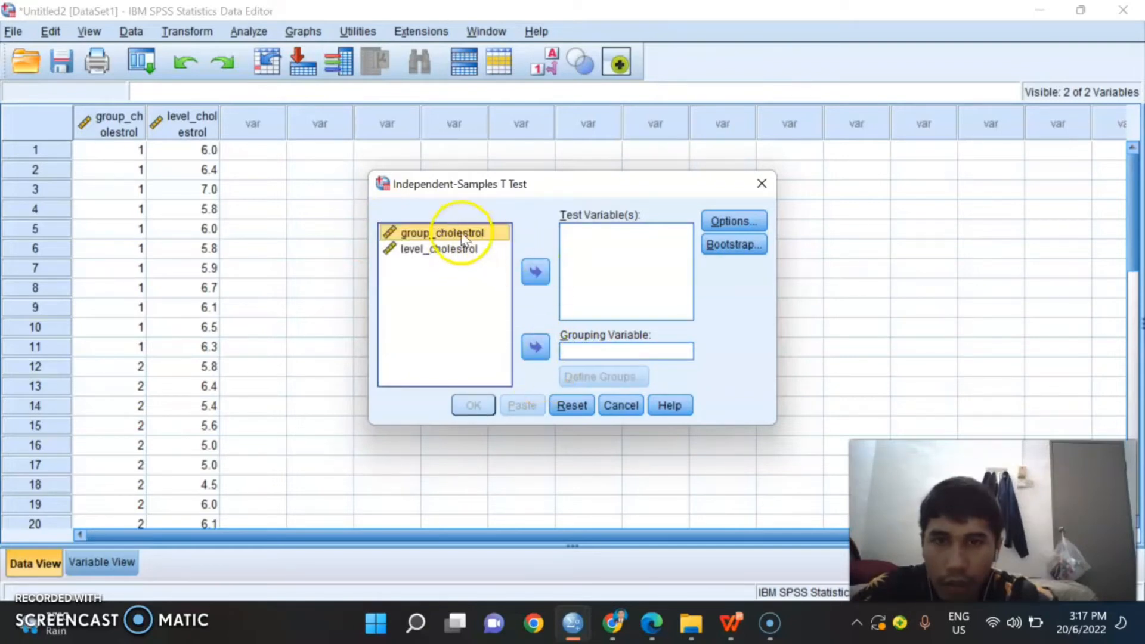
Step: Assign level_cholestrol as the test variable and group_cholestrol as the grouping variable, keeping a 95% confidence interval with cases excluded analysis by analysis
{"action": "left_click", "coordinate": [469, 250]}
{"action": "left_click", "coordinate": [535, 271]}
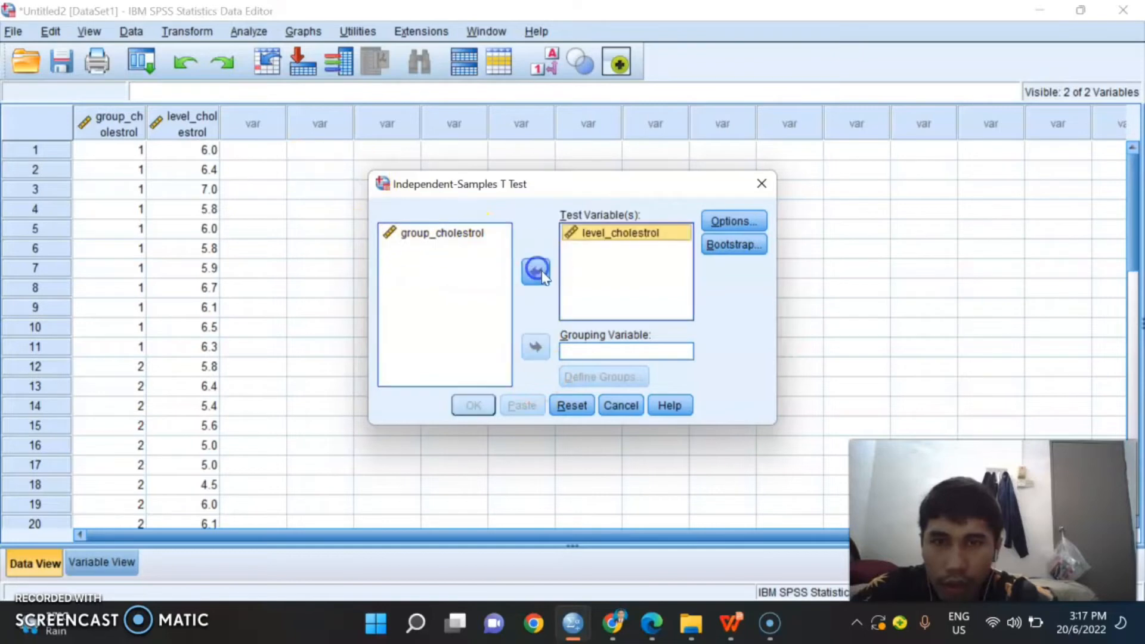
{"action": "left_click", "coordinate": [480, 236]}
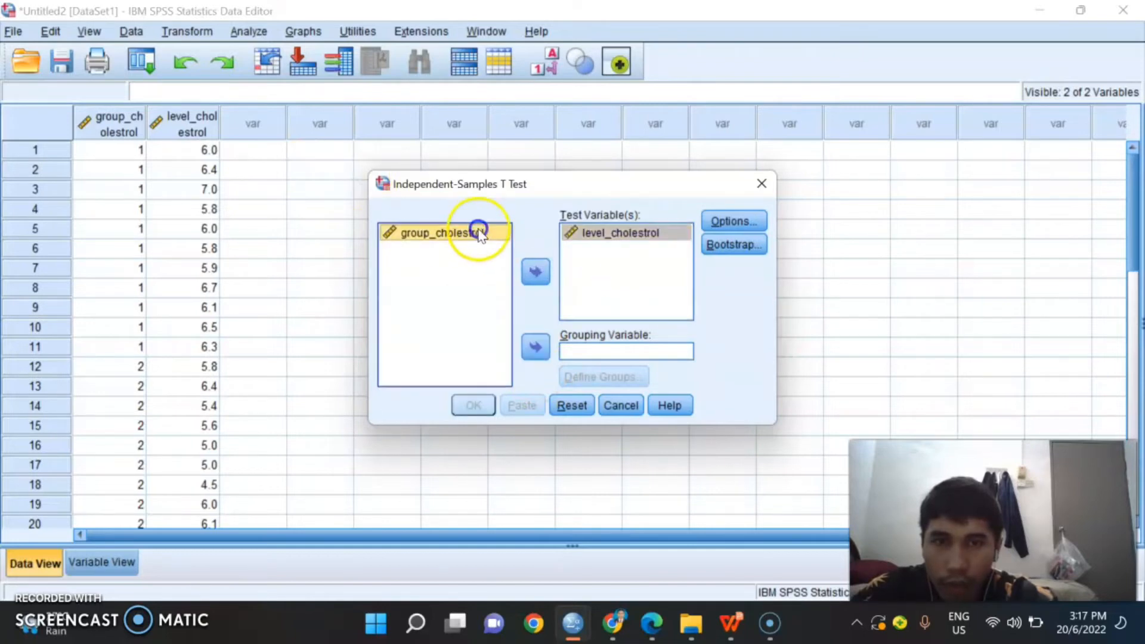
{"action": "left_click", "coordinate": [535, 346]}
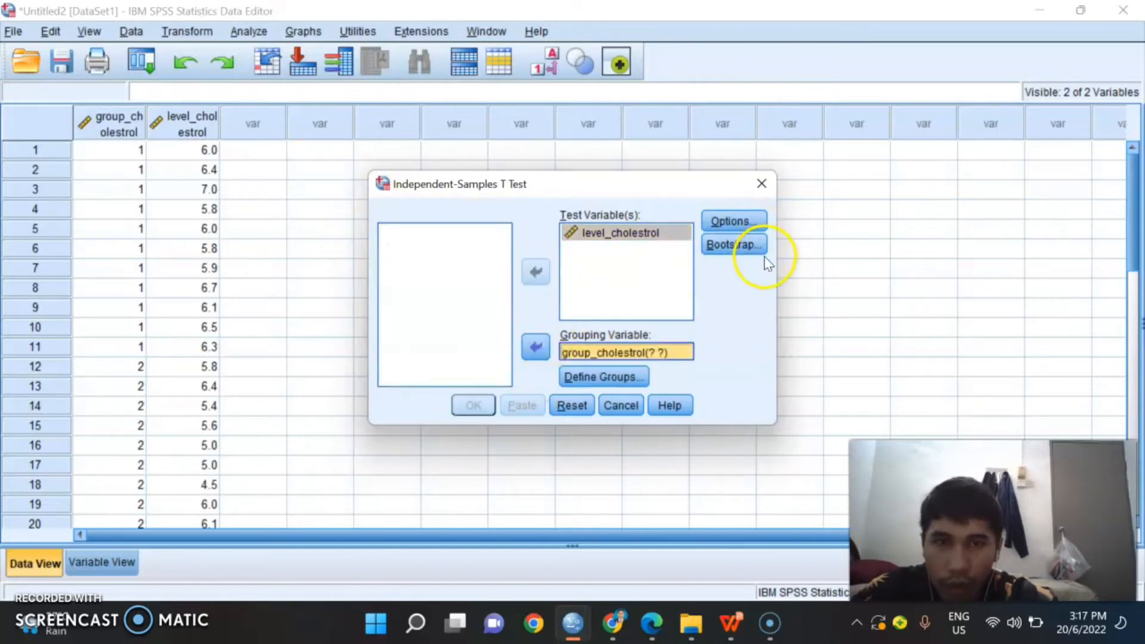
{"action": "left_click", "coordinate": [733, 222]}
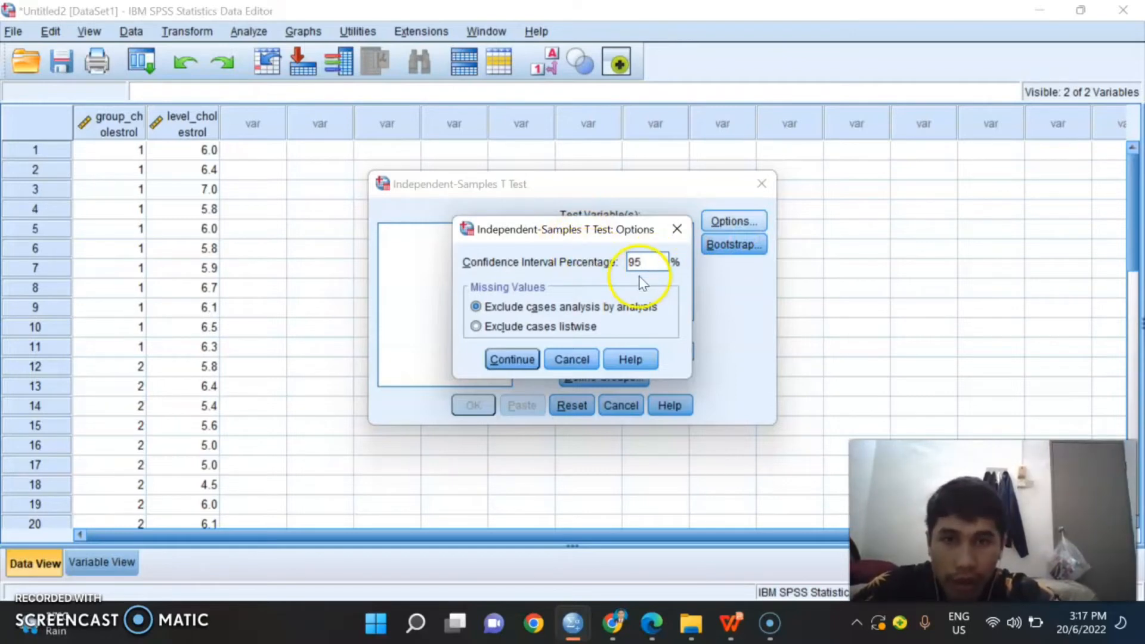
{"action": "left_click", "coordinate": [513, 361]}
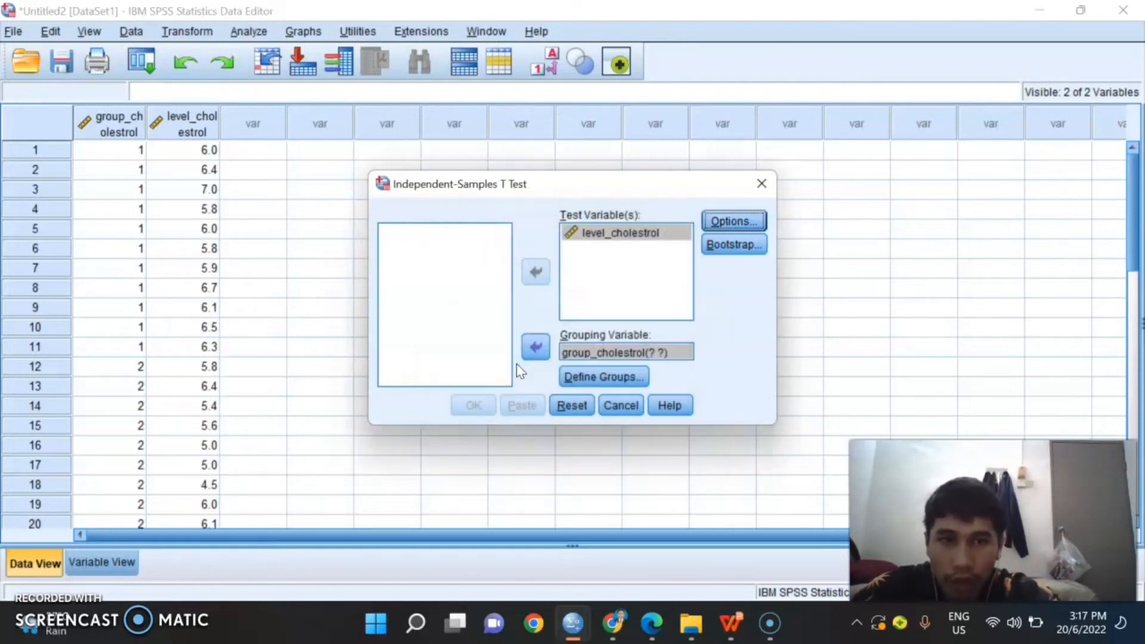
Step: Define the groups with specified values 1 and 2, and run the independent-samples t test
{"action": "left_click", "coordinate": [611, 377]}
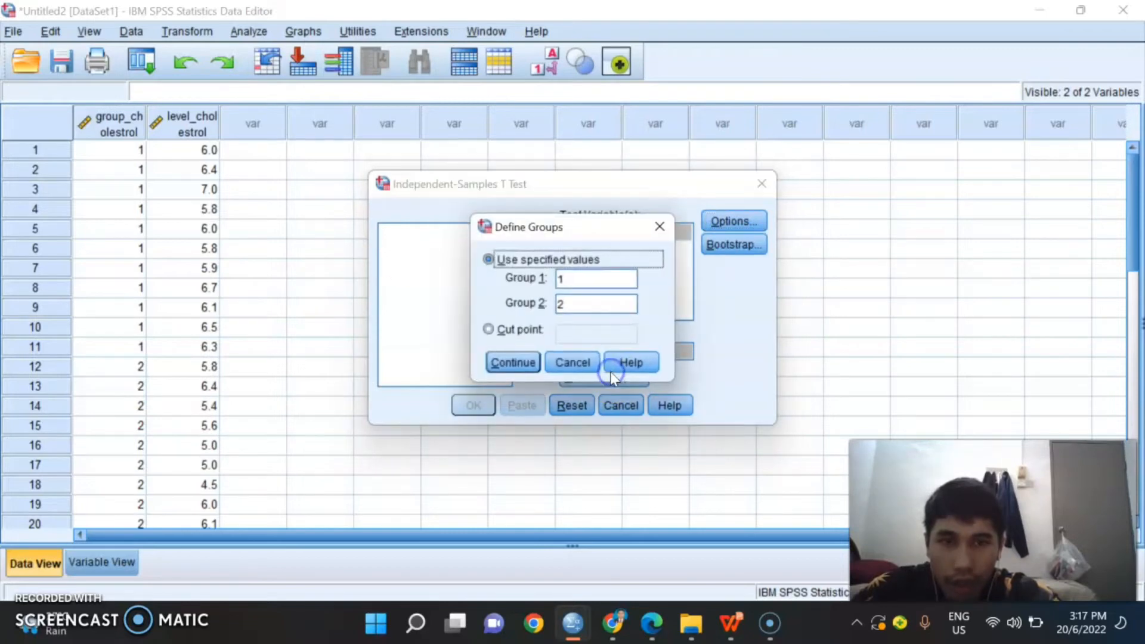
{"action": "left_click", "coordinate": [576, 274]}
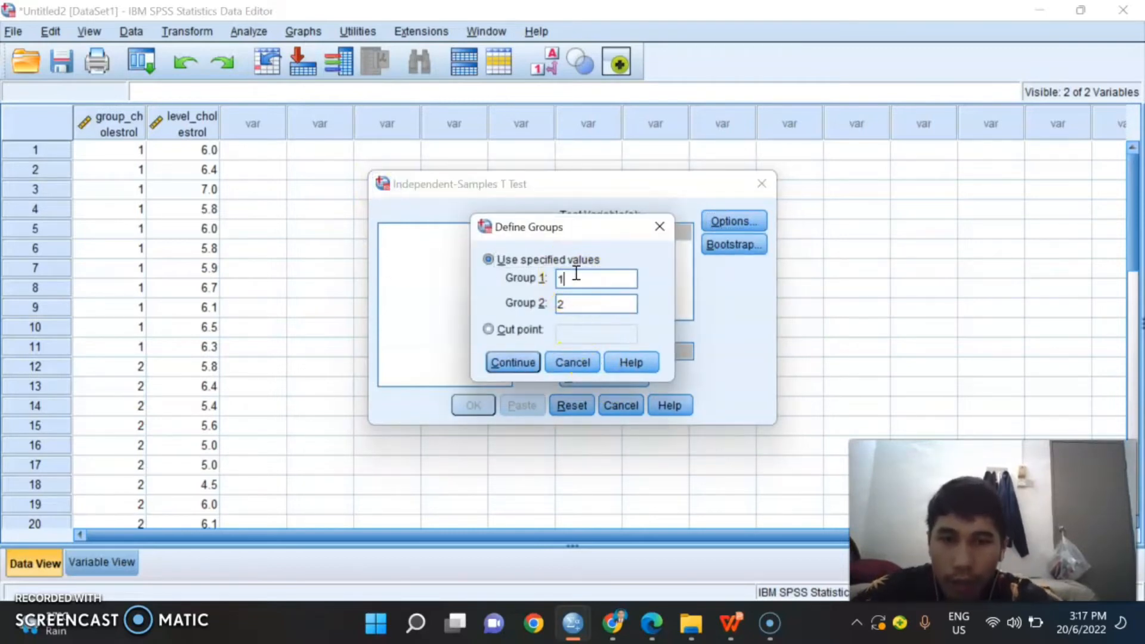
{"action": "left_click", "coordinate": [588, 303]}
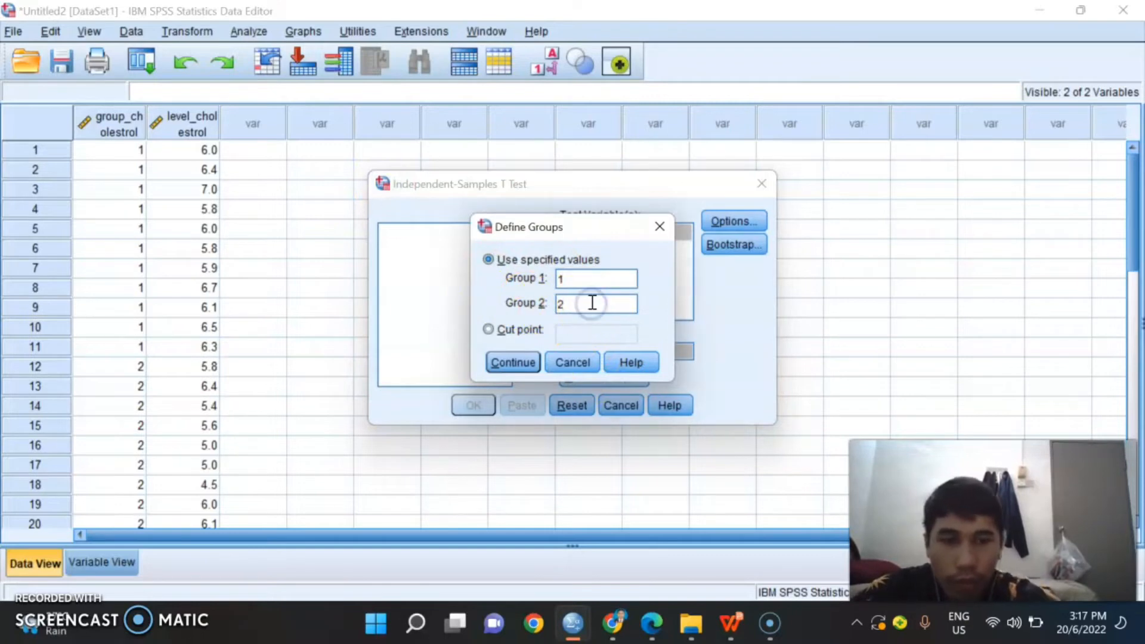
{"action": "left_click", "coordinate": [512, 362]}
{"action": "left_click", "coordinate": [495, 408]}
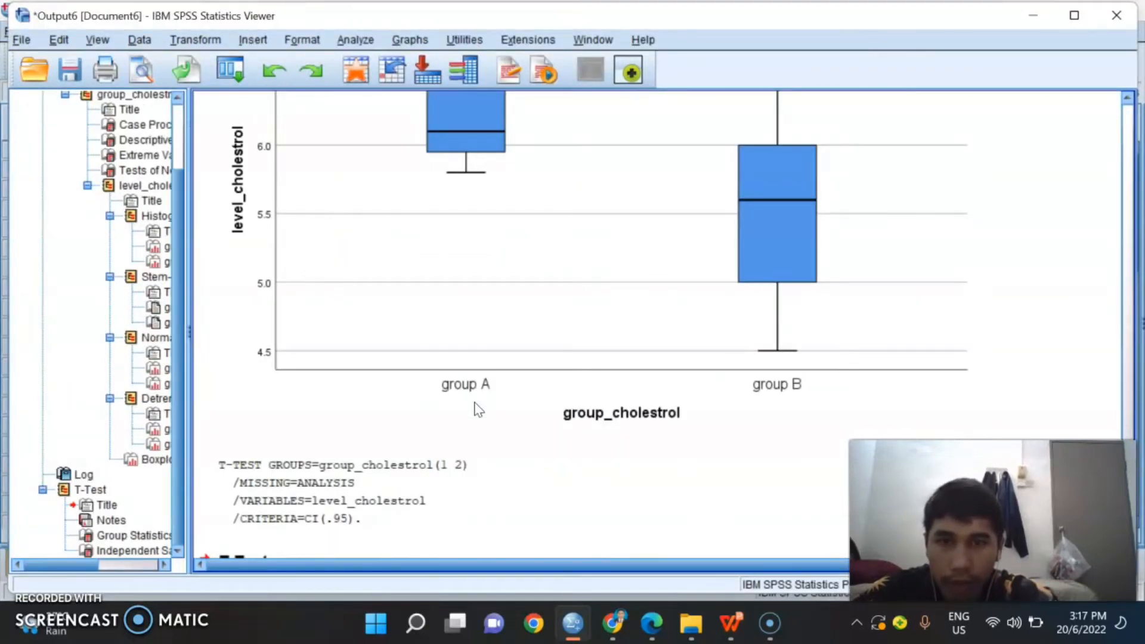
Step: Examine the T-Test output, covering the Group Statistics and the Independent Samples Test table through to its confidence interval columns
{"action": "scroll", "coordinate": [475, 409], "scroll_direction": "up", "scroll_amount": 10}
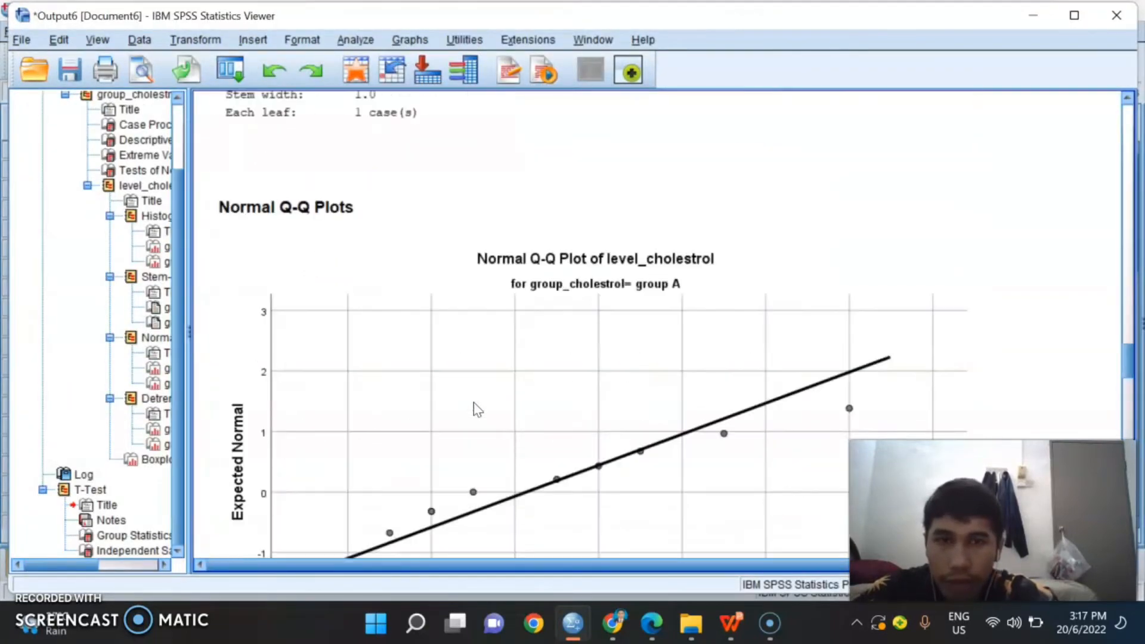
{"action": "scroll", "coordinate": [474, 403], "scroll_direction": "up", "scroll_amount": 5}
{"action": "scroll", "coordinate": [474, 403], "scroll_direction": "down", "scroll_amount": 10}
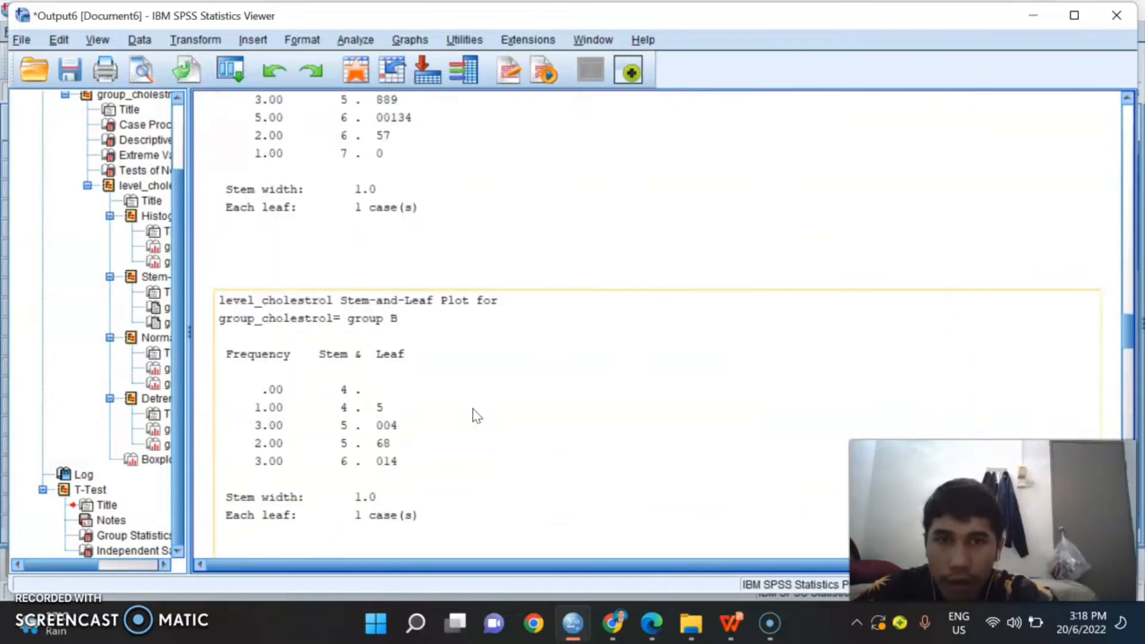
{"action": "scroll", "coordinate": [475, 416], "scroll_direction": "down", "scroll_amount": 15}
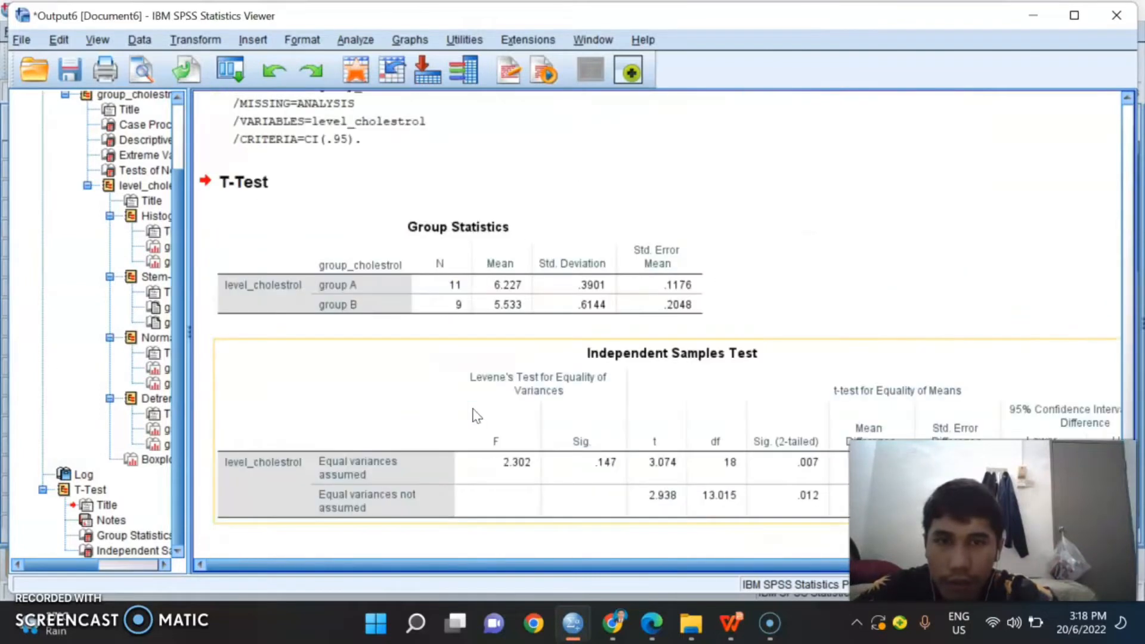
{"action": "scroll", "coordinate": [669, 450], "scroll_direction": "up", "scroll_amount": 3}
{"action": "scroll", "coordinate": [673, 460], "scroll_direction": "down", "scroll_amount": 3}
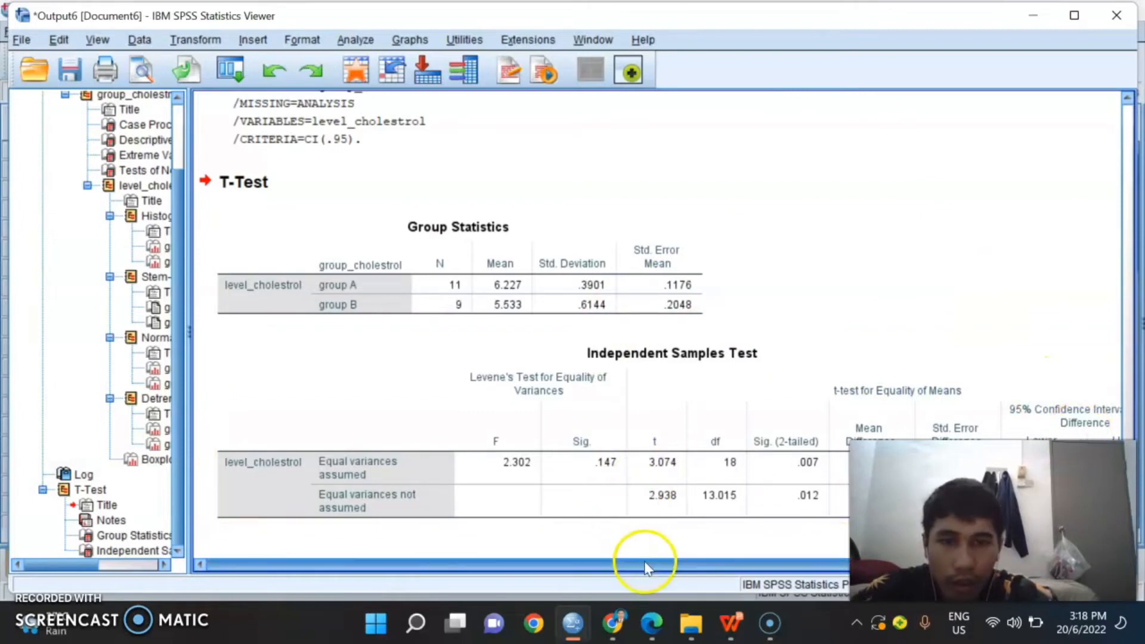
{"action": "left_click", "coordinate": [721, 566]}
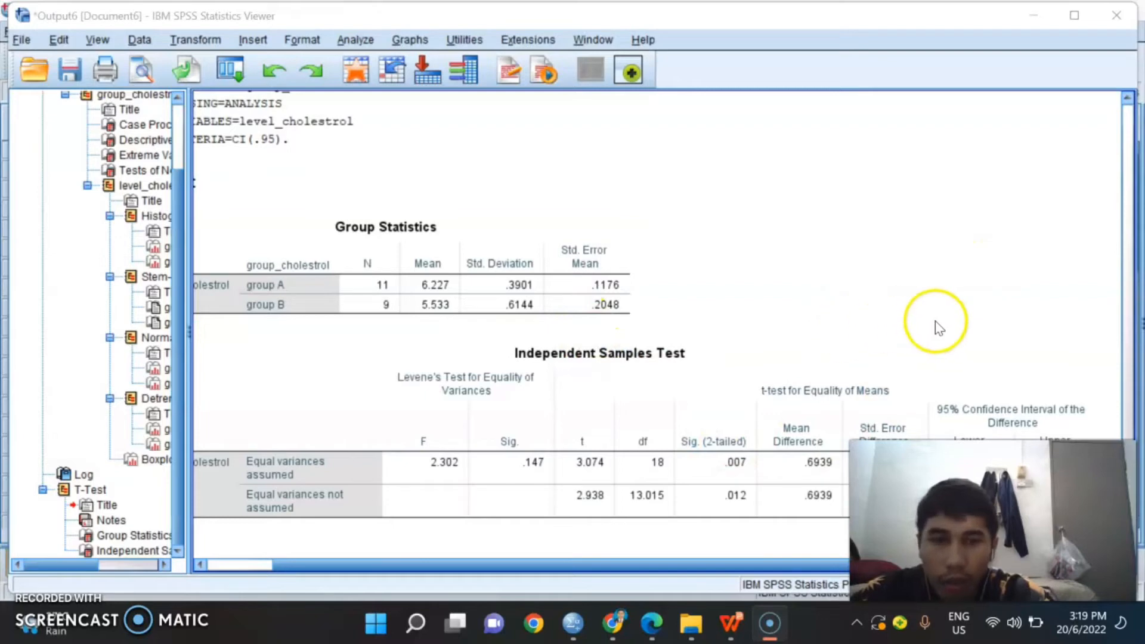
{"action": "left_click", "coordinate": [780, 566]}
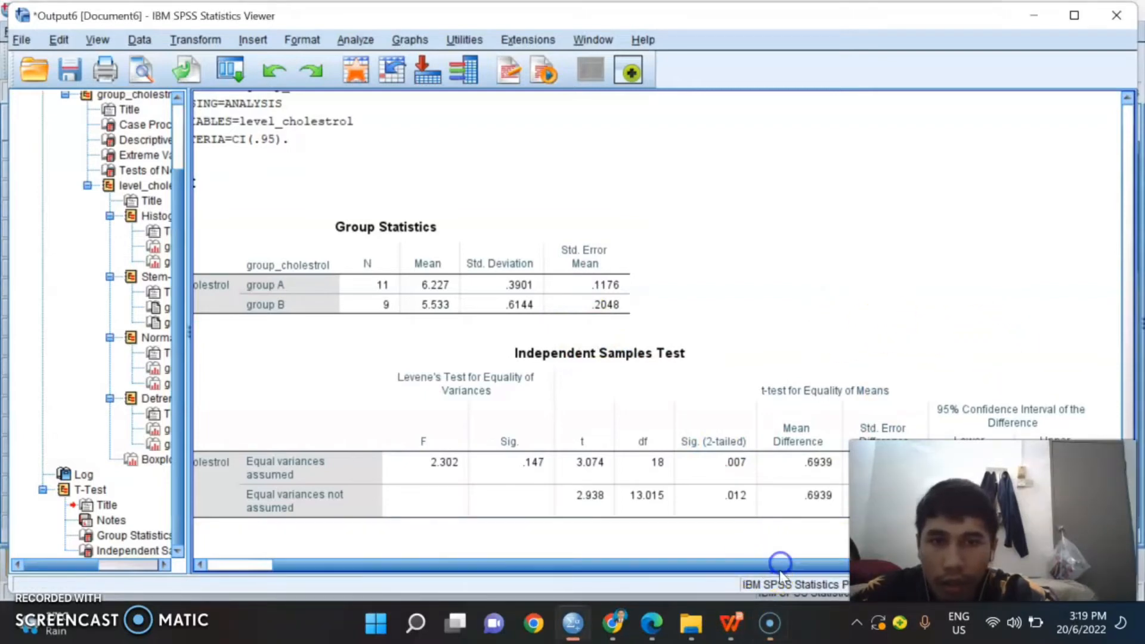
{"action": "left_click", "coordinate": [799, 545]}
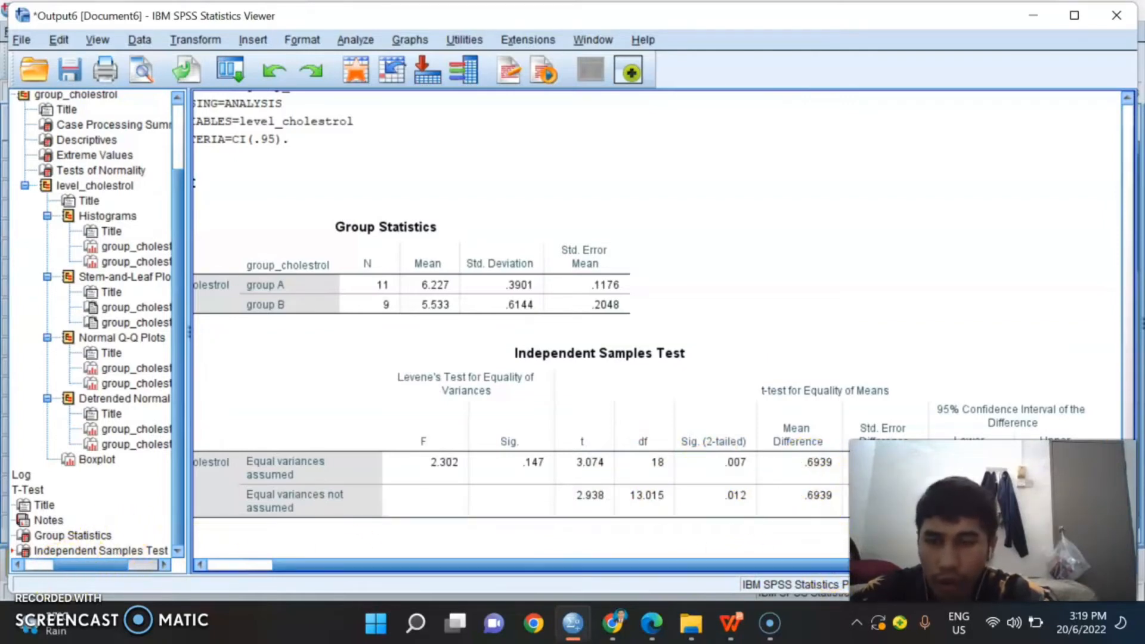
{"action": "key", "text": "alt+p"}
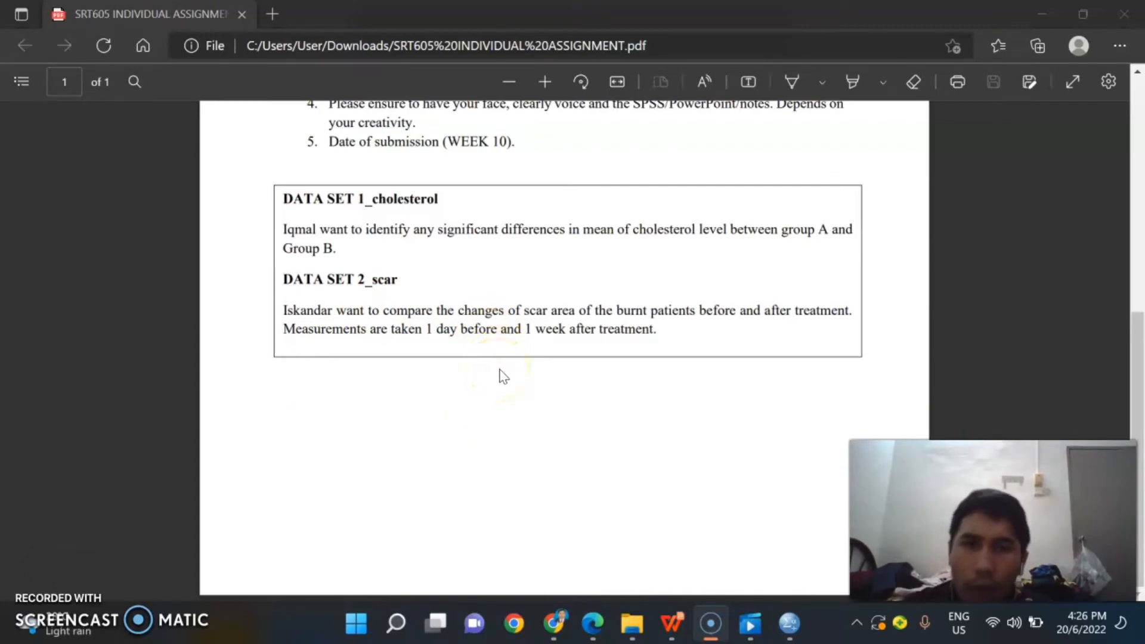
Step: Read the DATA SET 2_scar objective in the assignment PDF, marking the scar area of the burnt patients and the before and after treatment wording
{"action": "scroll", "coordinate": [691, 477], "scroll_direction": "up", "scroll_amount": 5}
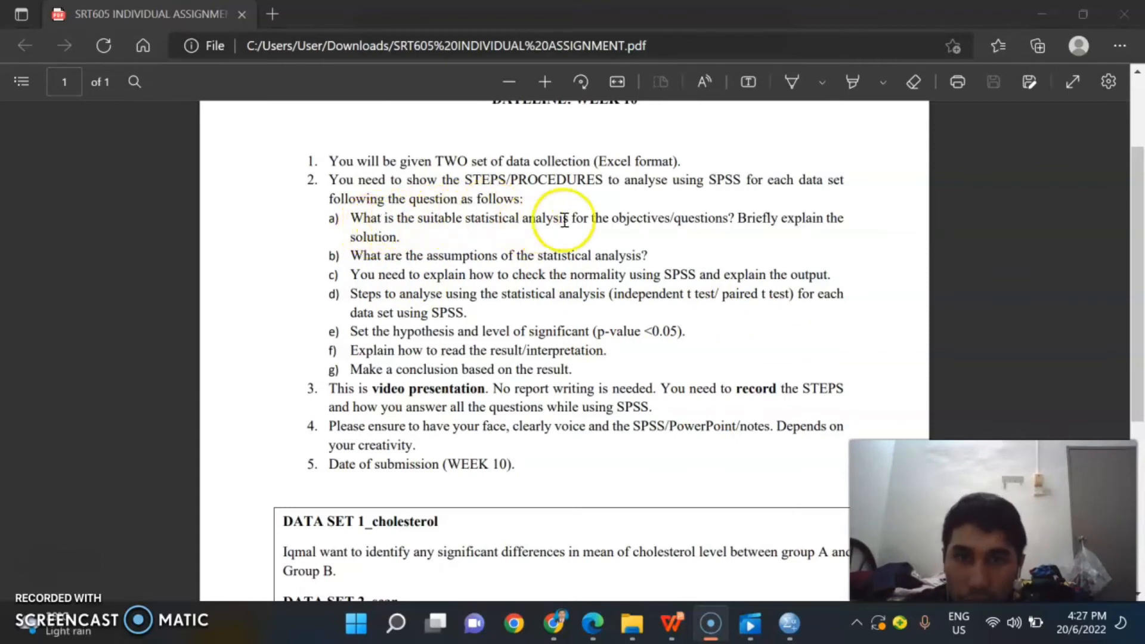
{"action": "scroll", "coordinate": [583, 355], "scroll_direction": "down", "scroll_amount": 2}
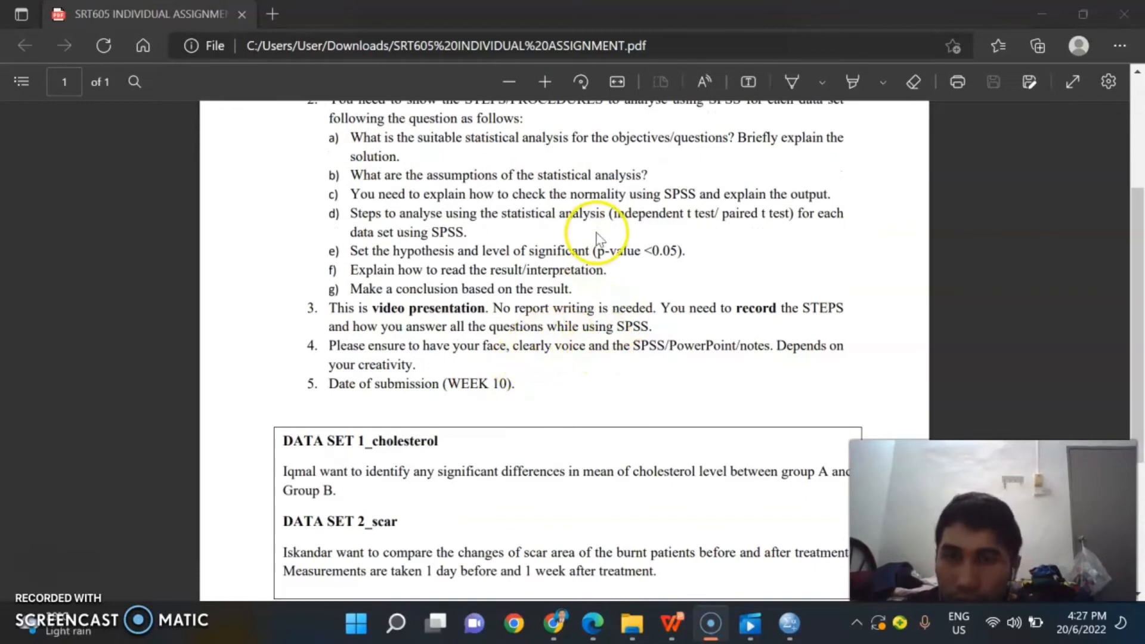
{"action": "scroll", "coordinate": [443, 385], "scroll_direction": "down", "scroll_amount": 2}
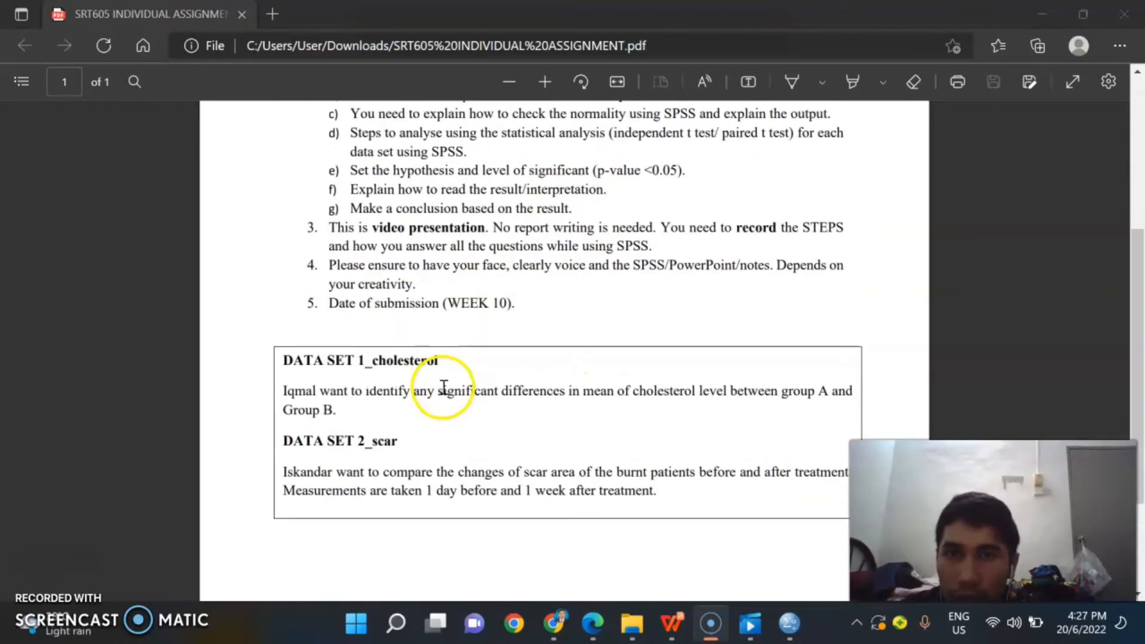
{"action": "left_click", "coordinate": [527, 475]}
{"action": "left_click_drag", "start_coordinate": [544, 475], "coordinate": [698, 474]}
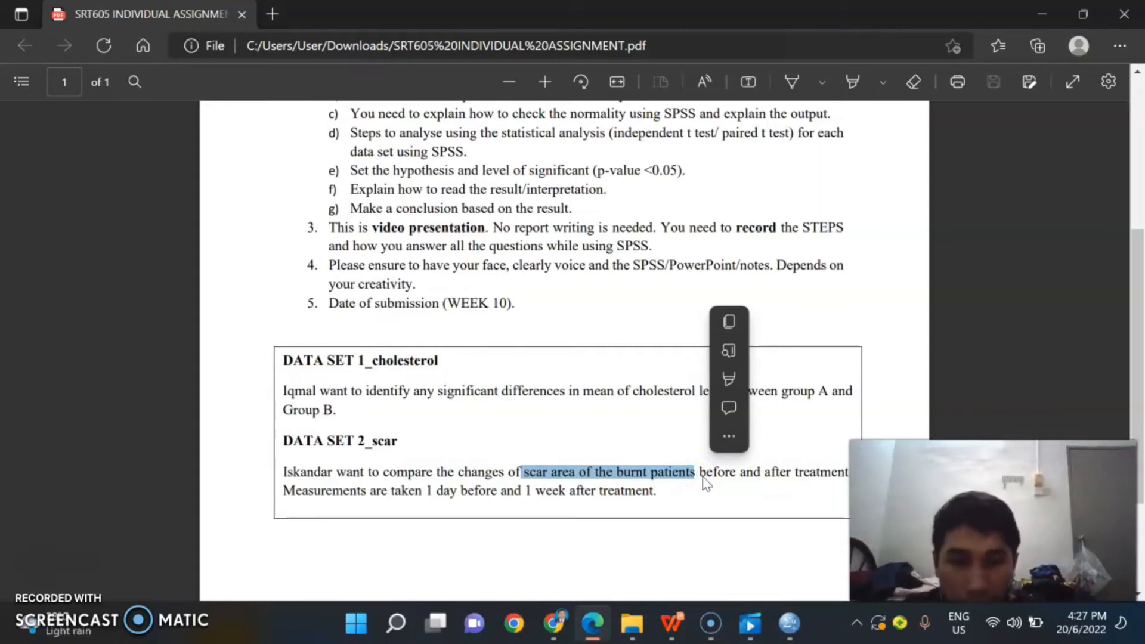
{"action": "left_click", "coordinate": [700, 510]}
{"action": "left_click_drag", "start_coordinate": [701, 474], "coordinate": [843, 476]}
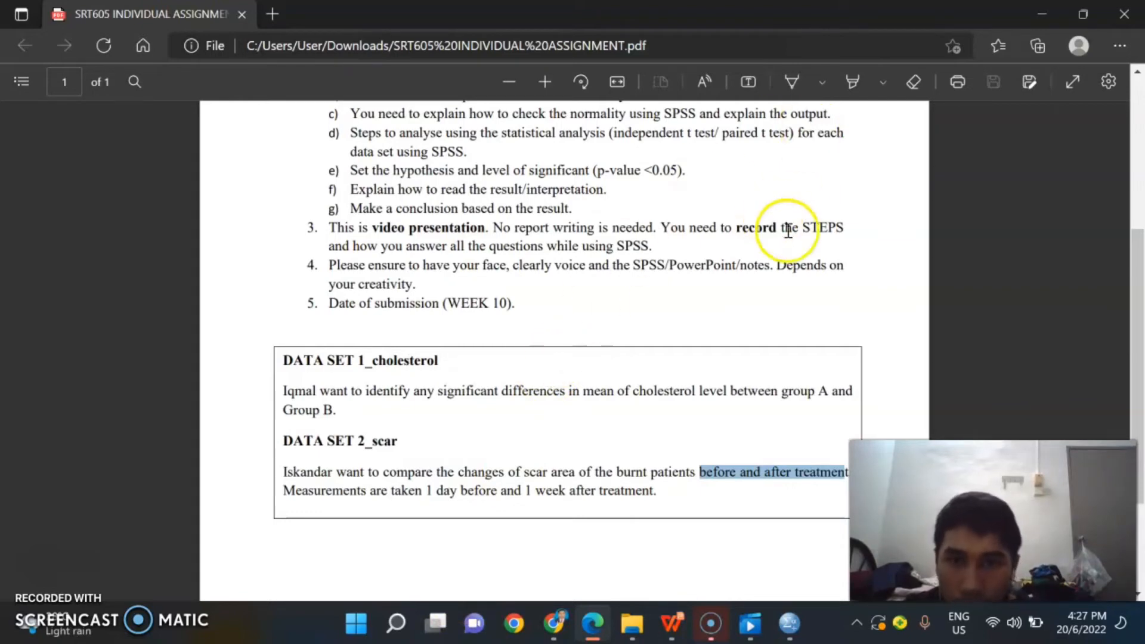
Step: Review assignment questions a to g on the statistical analysis, its assumptions, normality and hypothesis, and return to the data set descriptions
{"action": "scroll", "coordinate": [599, 301], "scroll_direction": "up", "scroll_amount": 2}
{"action": "scroll", "coordinate": [382, 320], "scroll_direction": "up", "scroll_amount": 4}
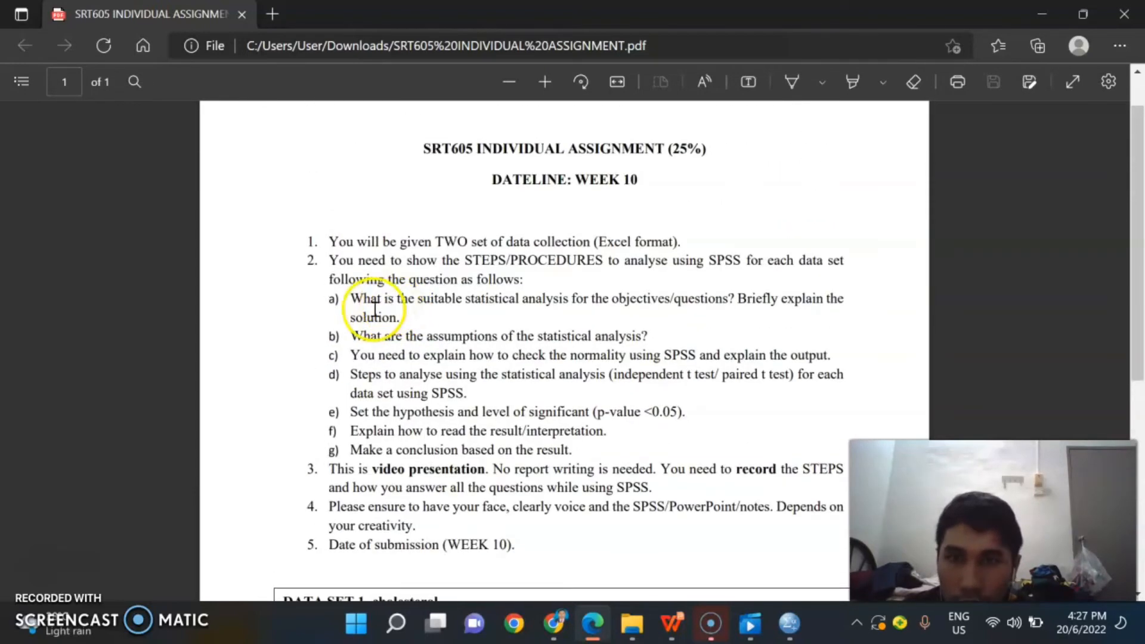
{"action": "scroll", "coordinate": [358, 333], "scroll_direction": "down", "scroll_amount": 2}
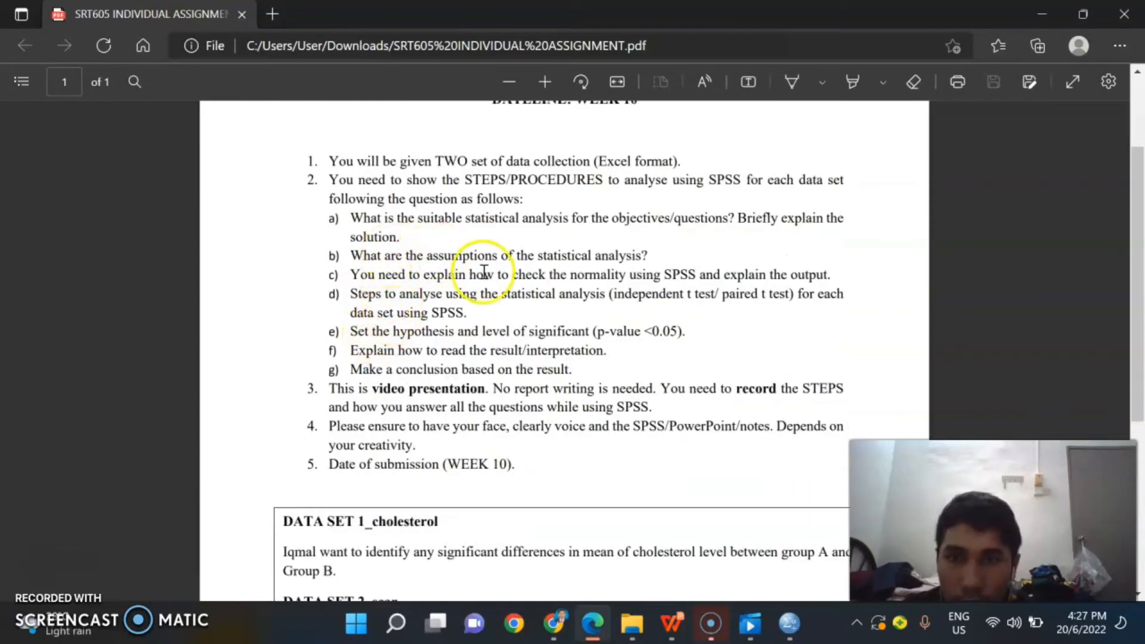
{"action": "left_click", "coordinate": [540, 303]}
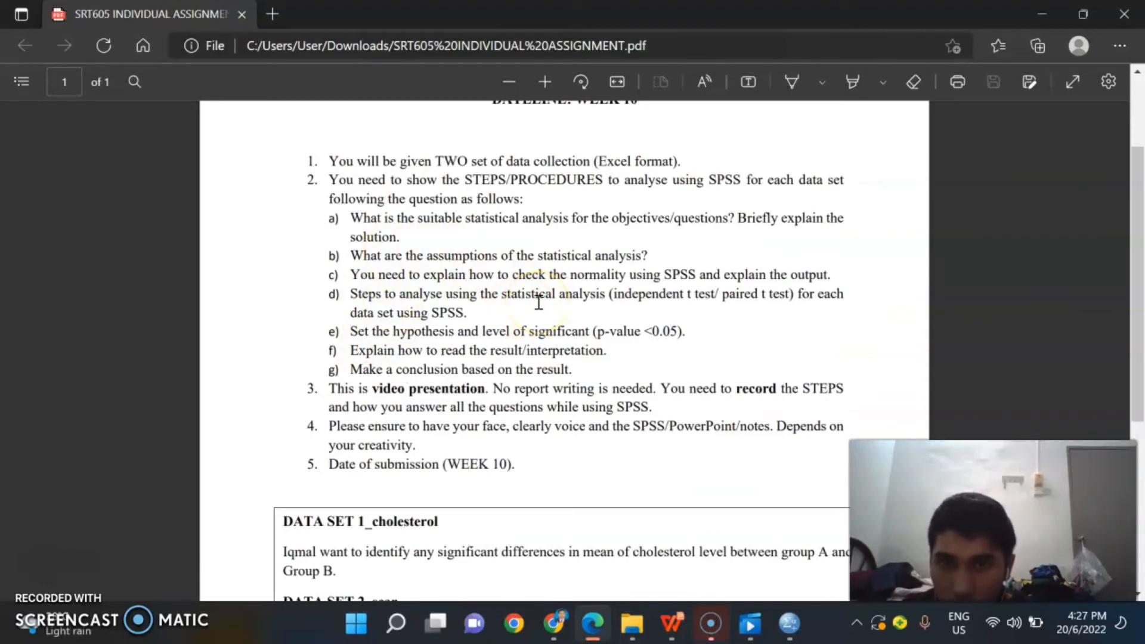
{"action": "left_click", "coordinate": [536, 313]}
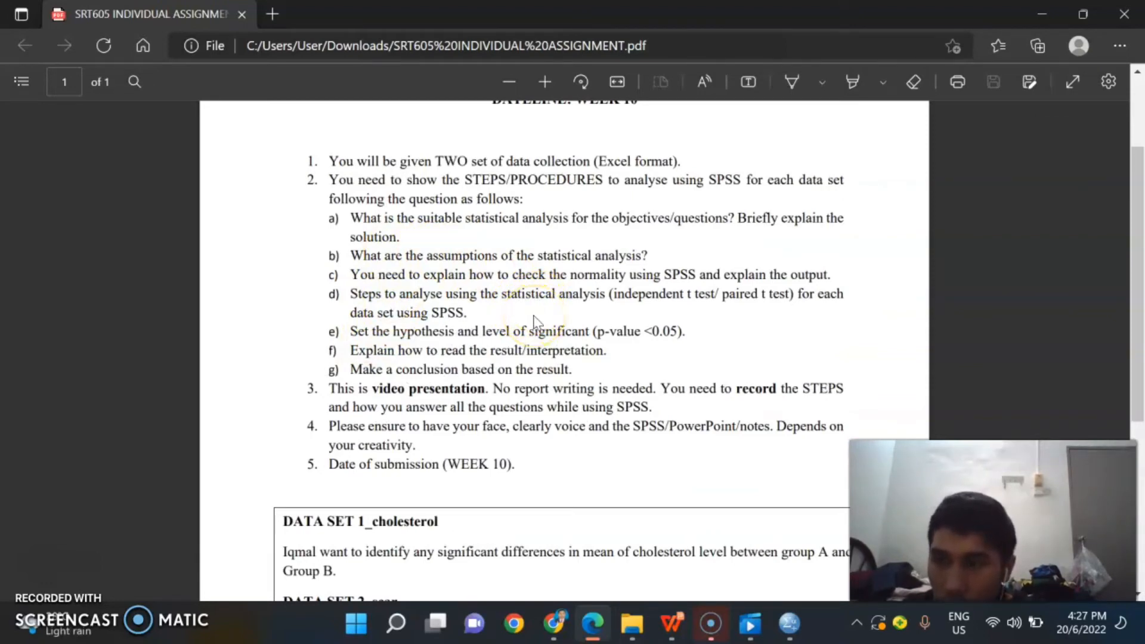
{"action": "left_click", "coordinate": [549, 318]}
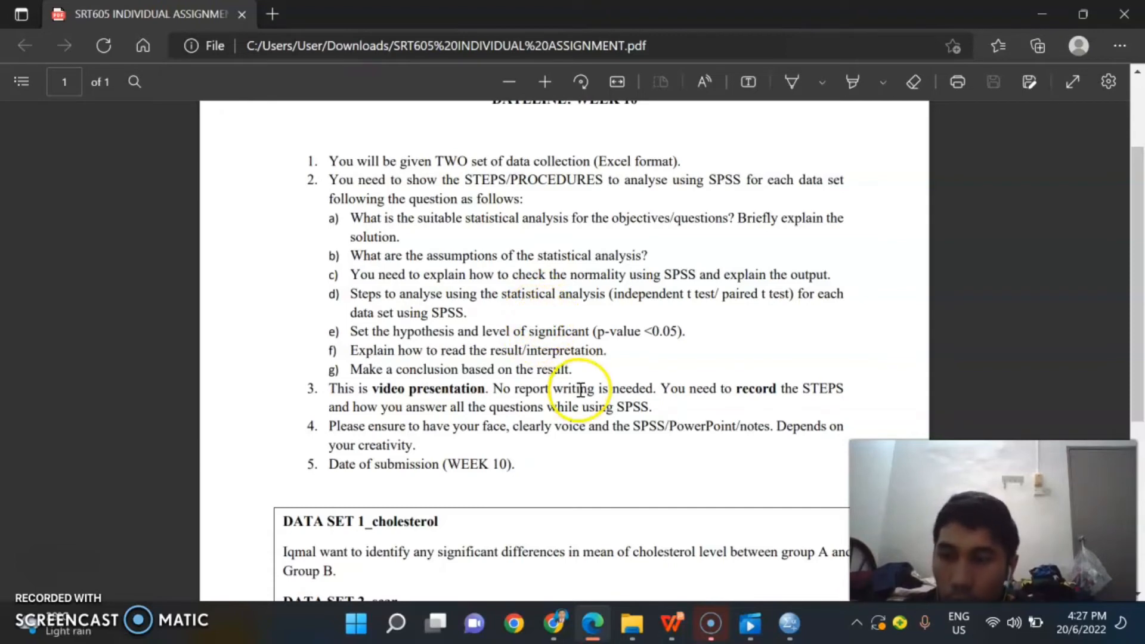
{"action": "scroll", "coordinate": [608, 346], "scroll_direction": "down", "scroll_amount": 3}
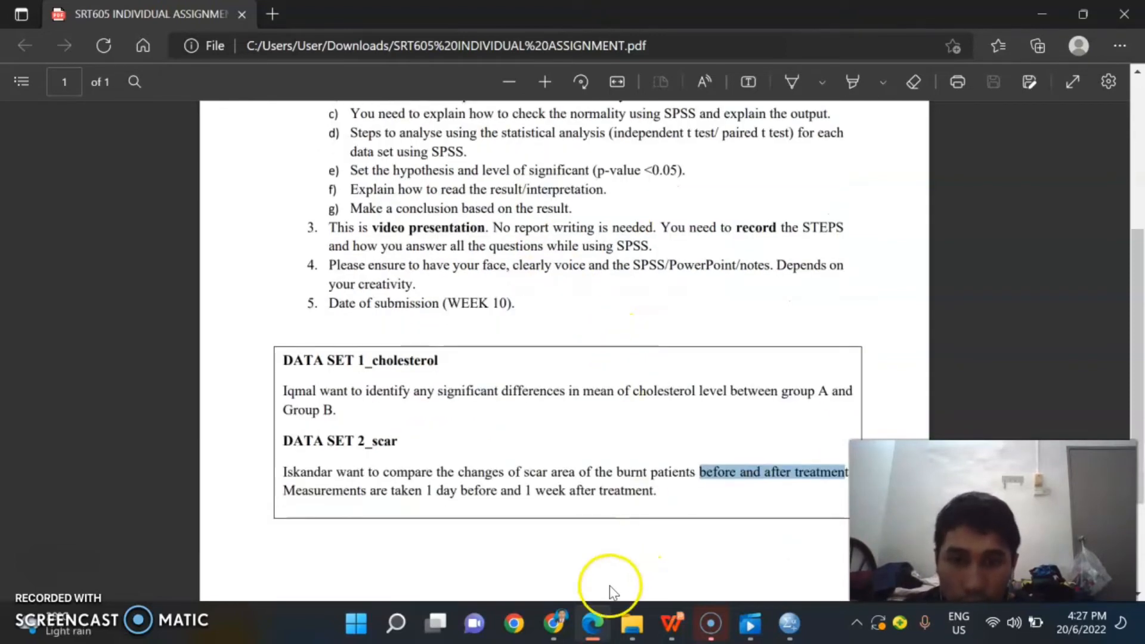
Step: Look over the Before treatment and After treatment columns of DATASET2_scar in Chrome, and return to the DataSet1 variable definitions in SPSS
{"action": "mouse_move", "coordinate": [556, 627]}
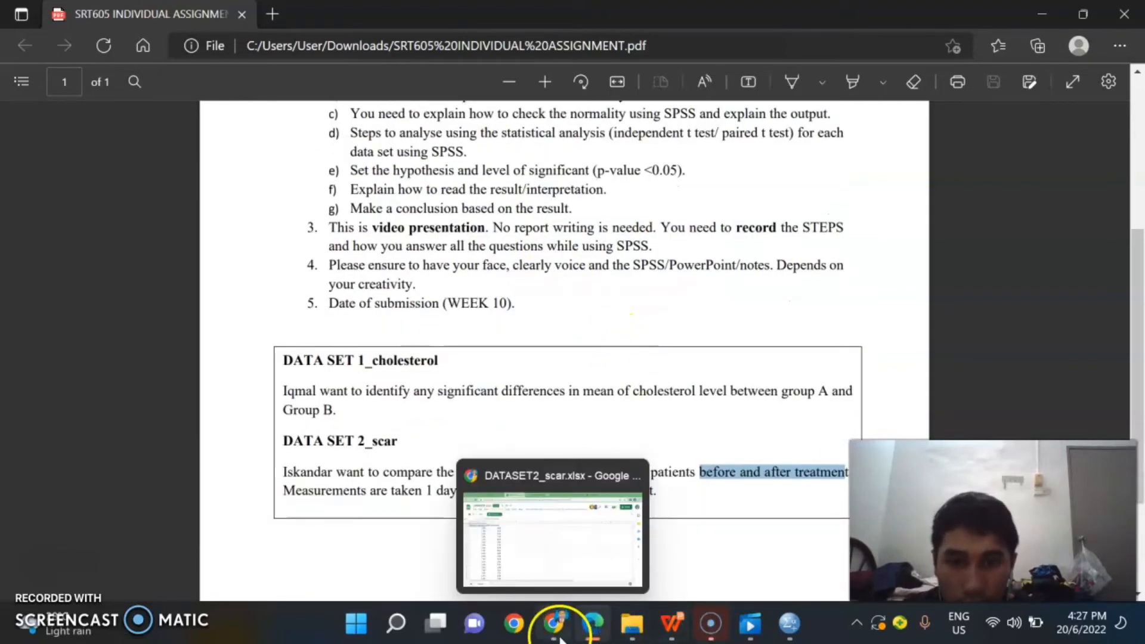
{"action": "left_click", "coordinate": [555, 581]}
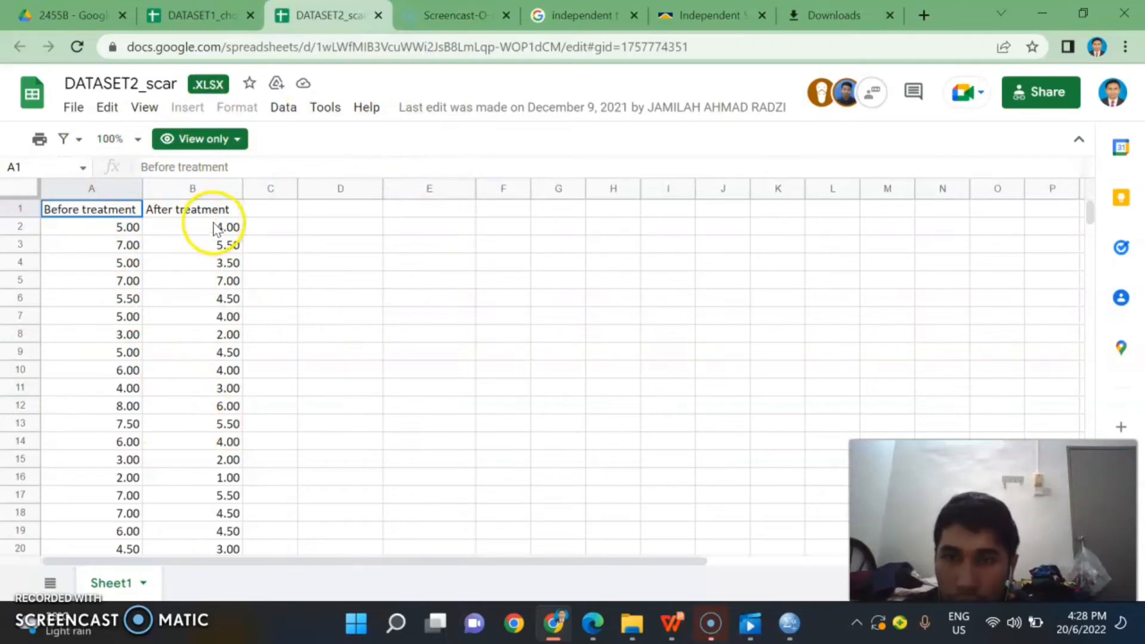
{"action": "mouse_move", "coordinate": [791, 627]}
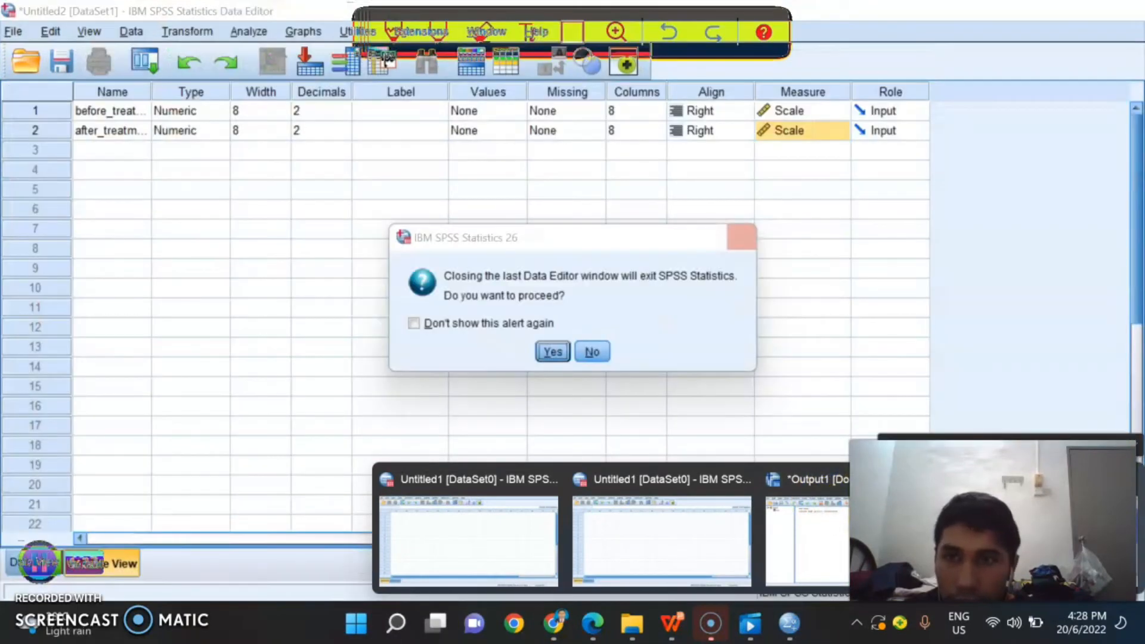
{"action": "left_click", "coordinate": [1039, 540]}
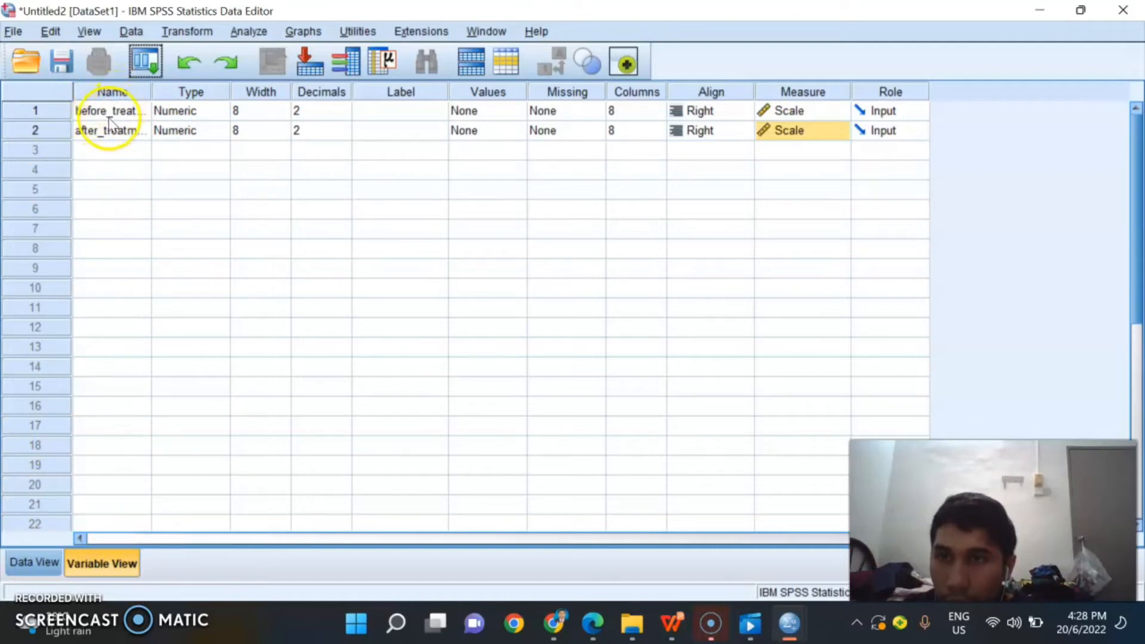
Step: Check the names and decimals of before_treatment and after_treatment, and keep the measure of both variables at Scale
{"action": "left_click", "coordinate": [127, 113]}
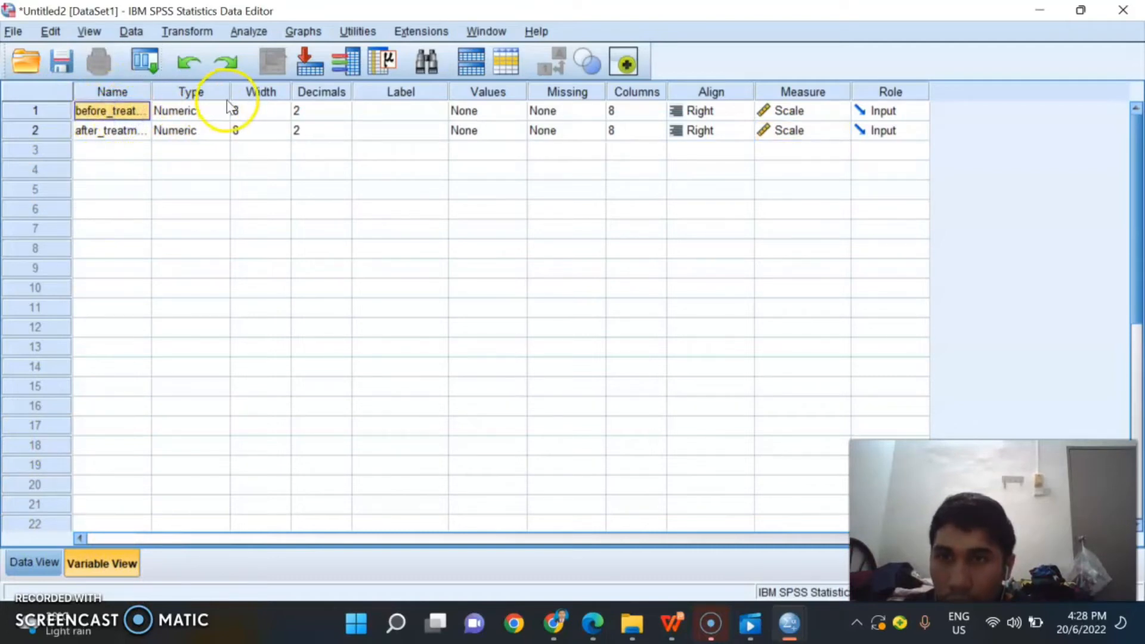
{"action": "left_click", "coordinate": [326, 113]}
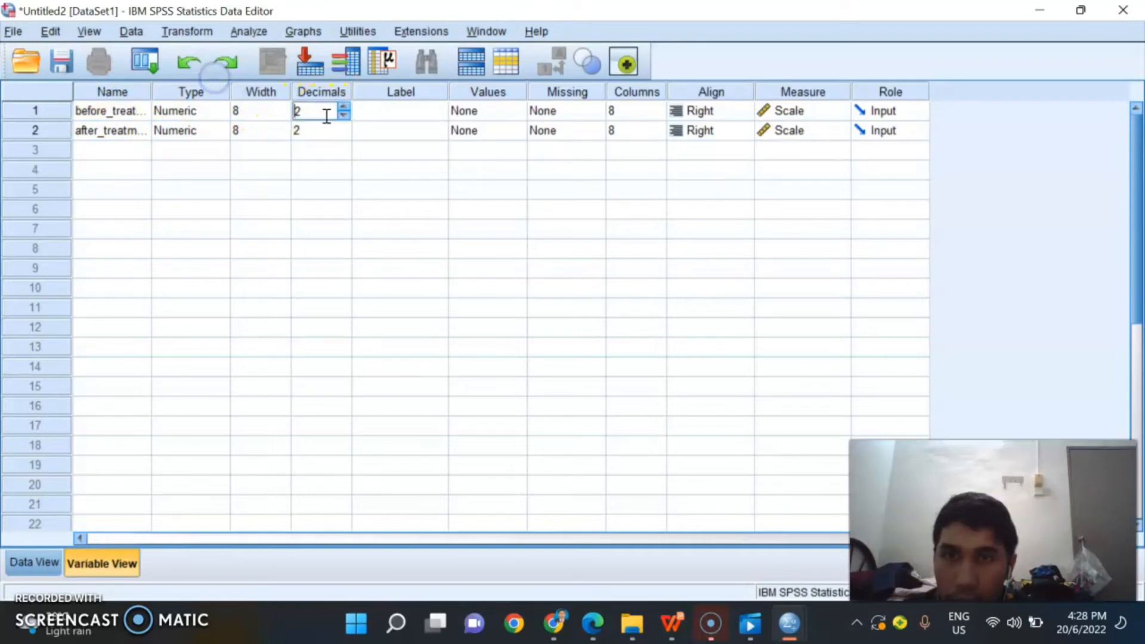
{"action": "left_click_drag", "start_coordinate": [330, 116], "coordinate": [304, 108]}
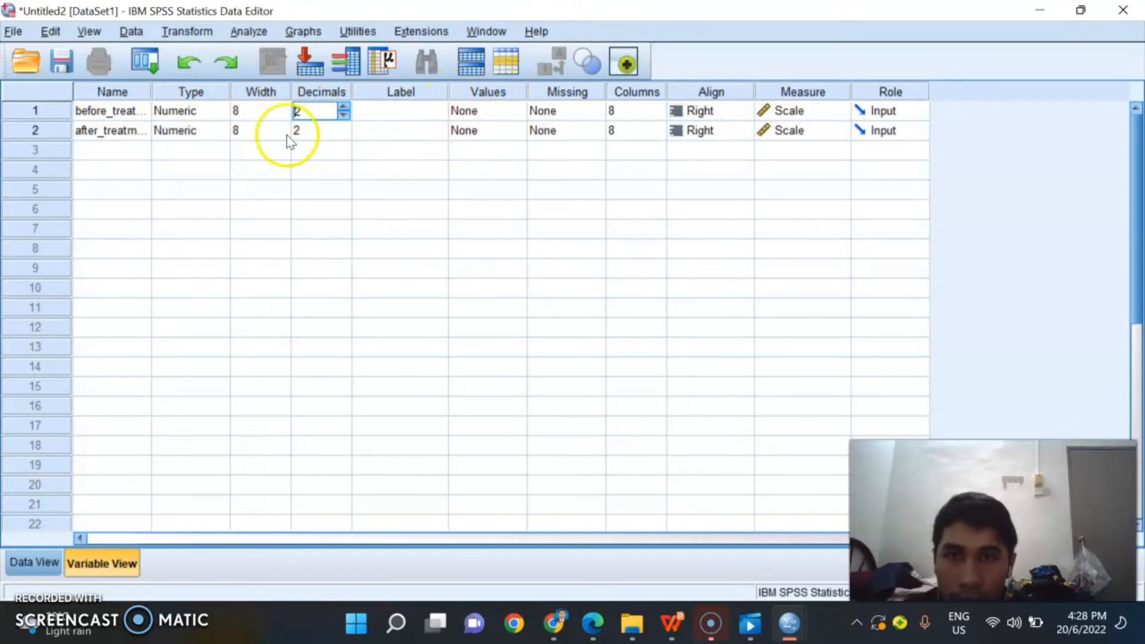
{"action": "left_click", "coordinate": [803, 116]}
{"action": "left_click", "coordinate": [800, 110]}
{"action": "left_click", "coordinate": [796, 127]}
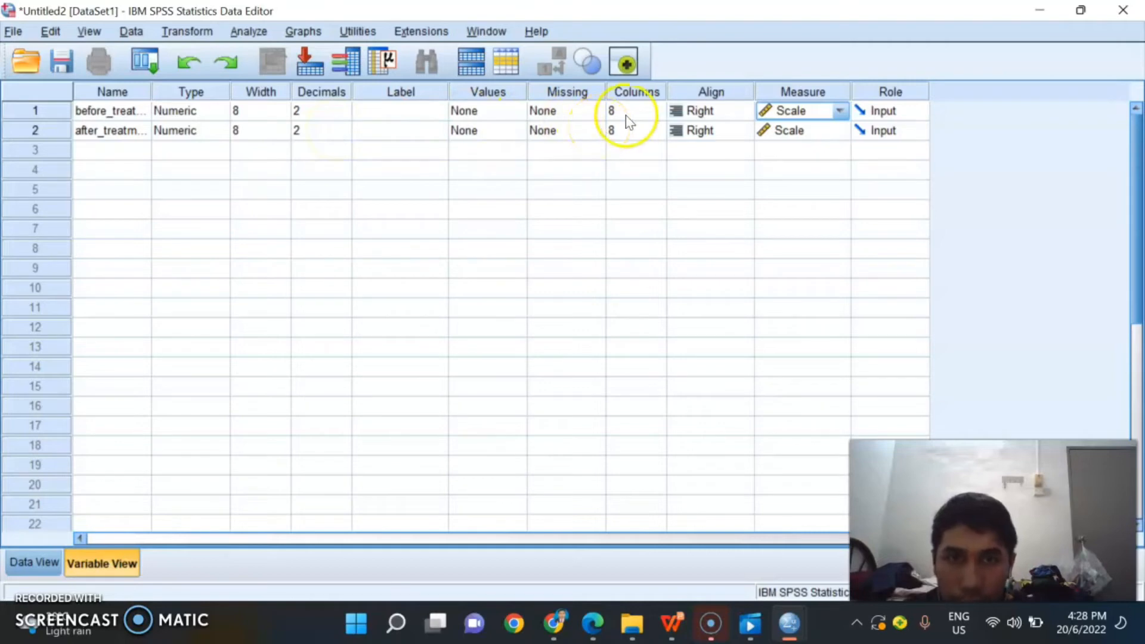
{"action": "left_click", "coordinate": [823, 132]}
{"action": "left_click", "coordinate": [823, 149]}
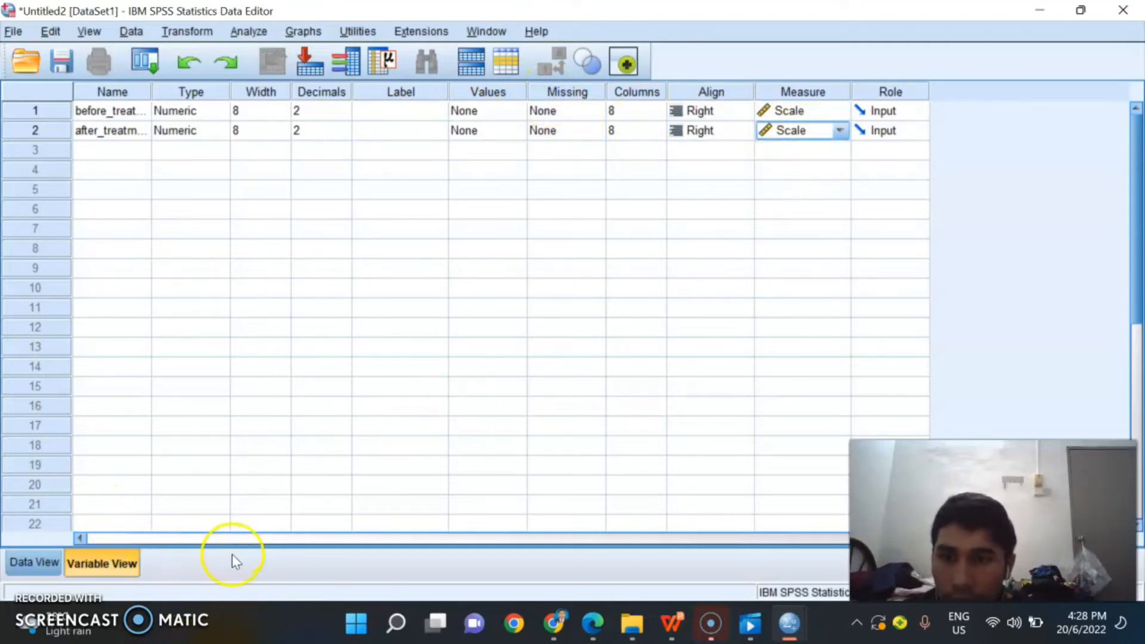
Step: Select the first before_treatment cell in Data View, and switch to Chrome to get the DATASET2_scar values
{"action": "left_click", "coordinate": [7, 561]}
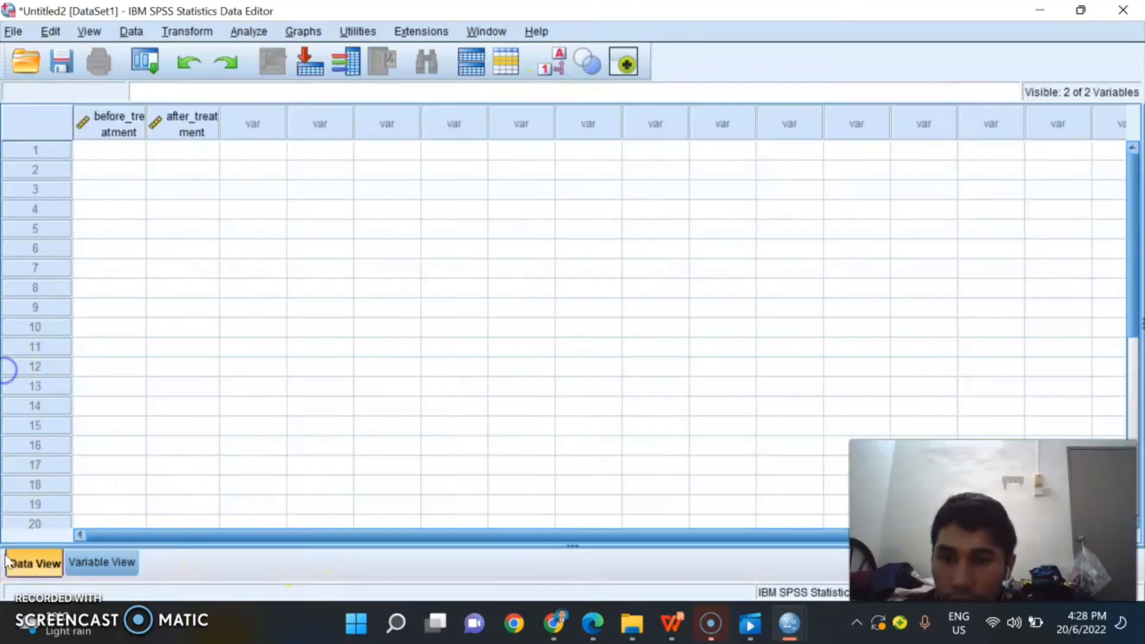
{"action": "left_click", "coordinate": [122, 154]}
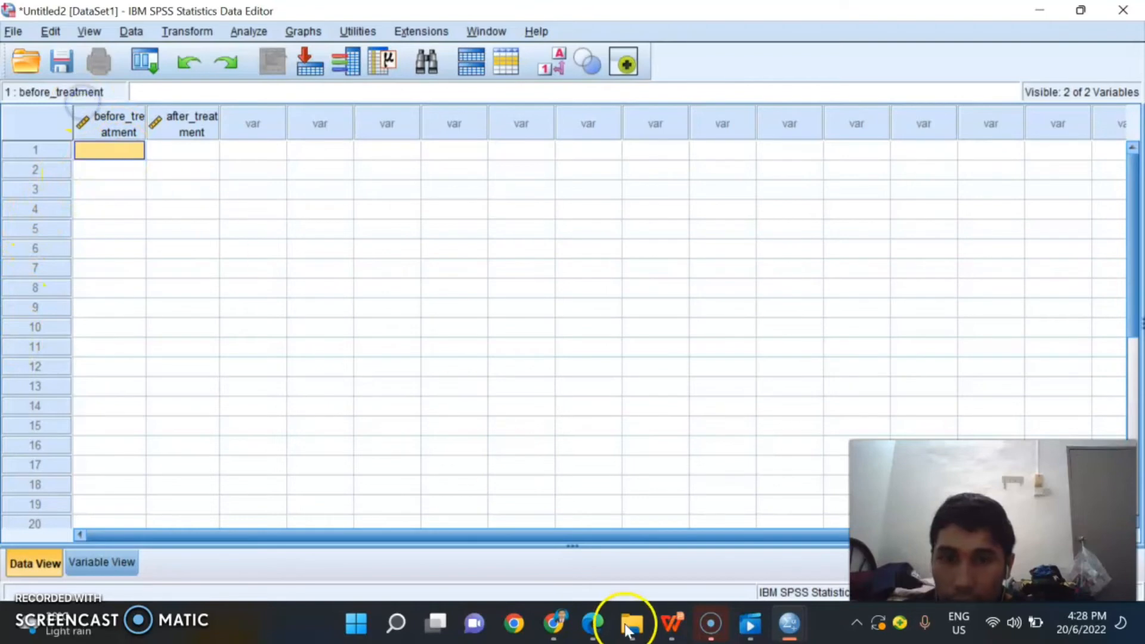
{"action": "mouse_move", "coordinate": [597, 637]}
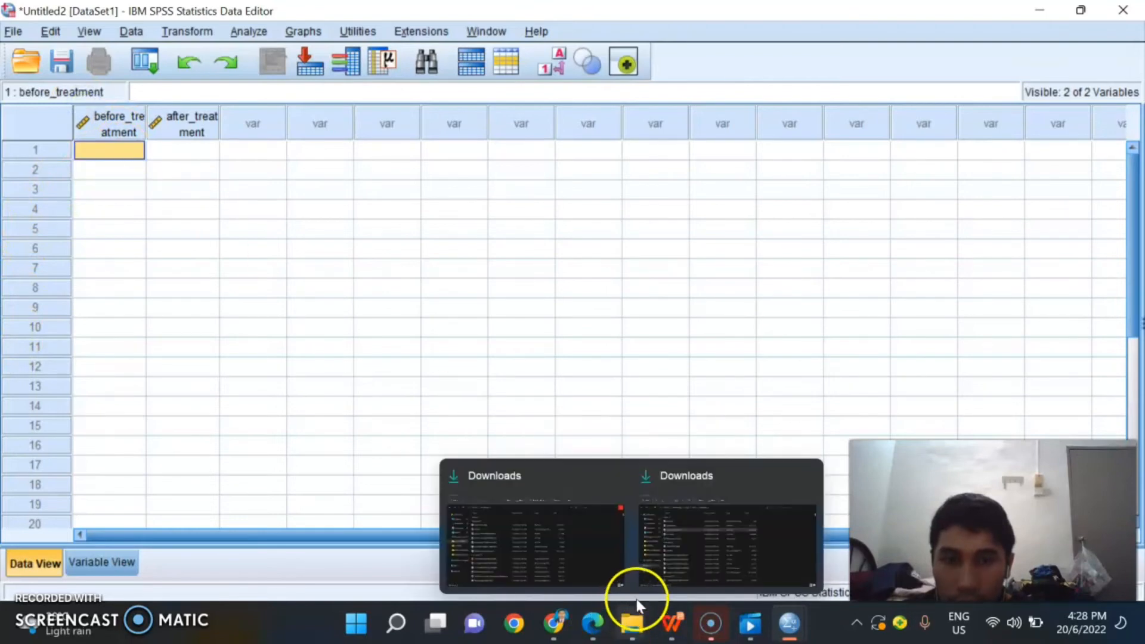
{"action": "left_click", "coordinate": [546, 638]}
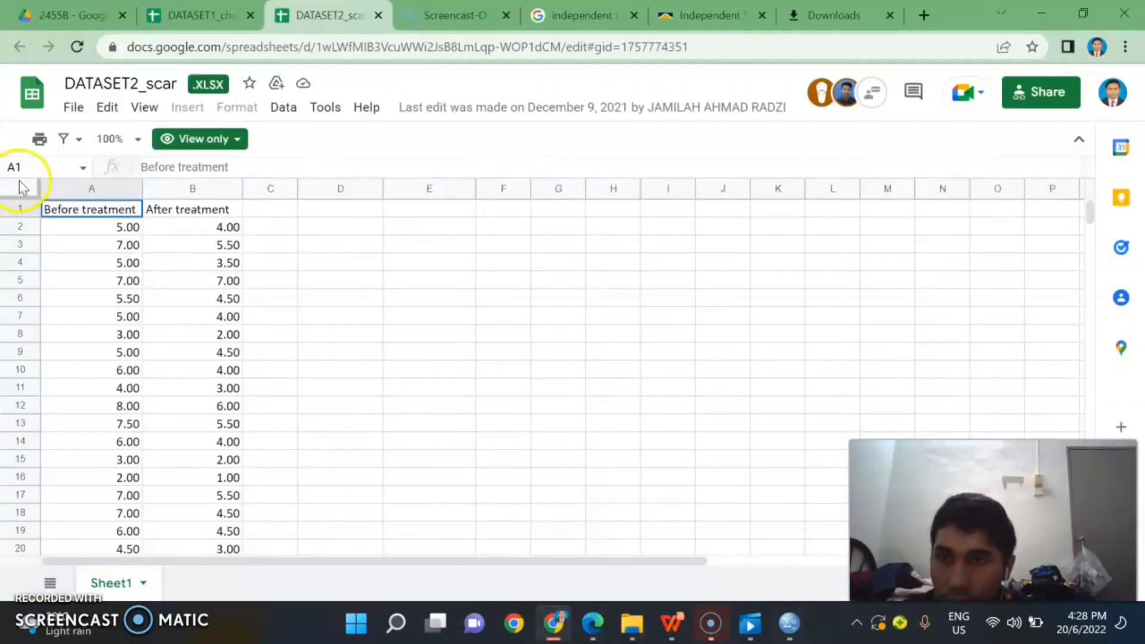
{"action": "left_click", "coordinate": [561, 629]}
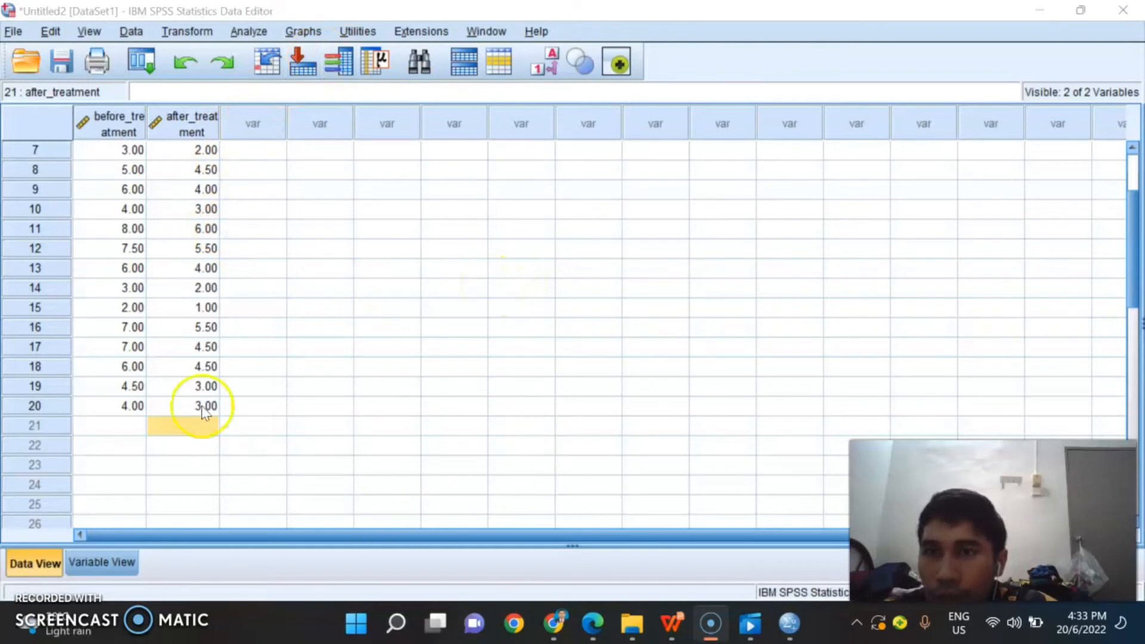
Step: Start a Compute Variable transformation on the scar data and name the target variable differences
{"action": "scroll", "coordinate": [339, 281], "scroll_direction": "up", "scroll_amount": 2}
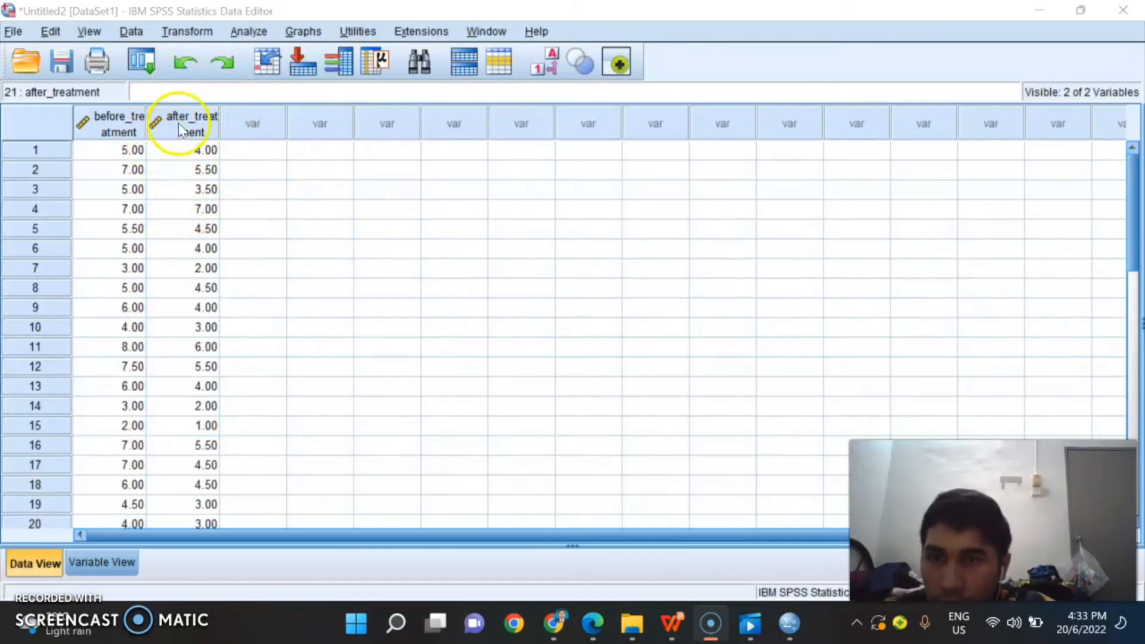
{"action": "left_click", "coordinate": [206, 34]}
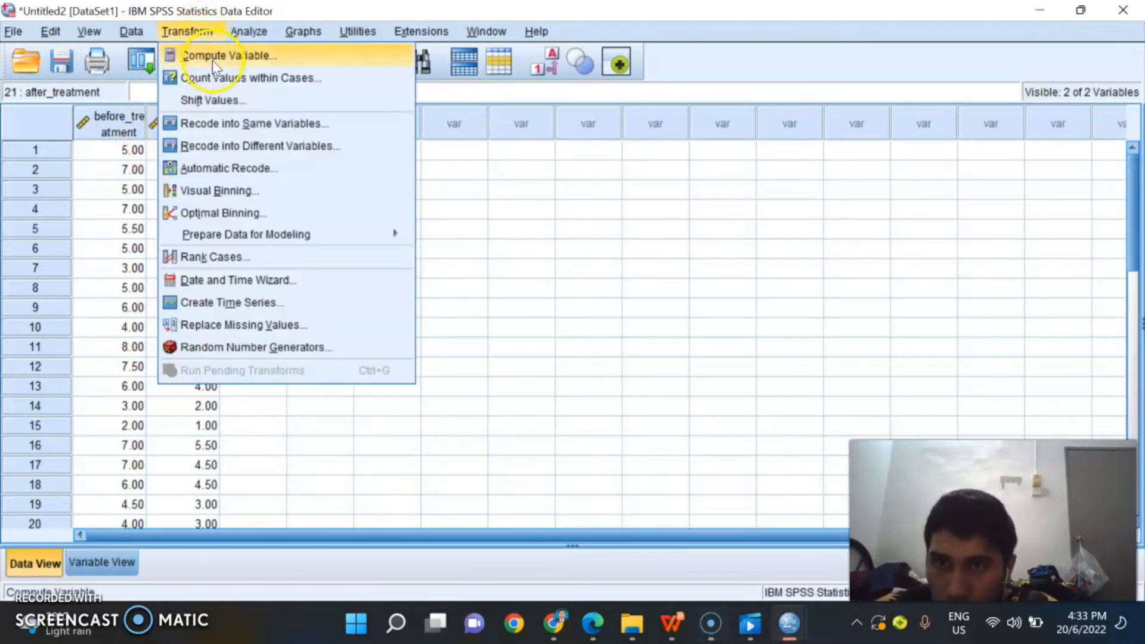
{"action": "left_click", "coordinate": [213, 59]}
{"action": "left_click", "coordinate": [339, 117]}
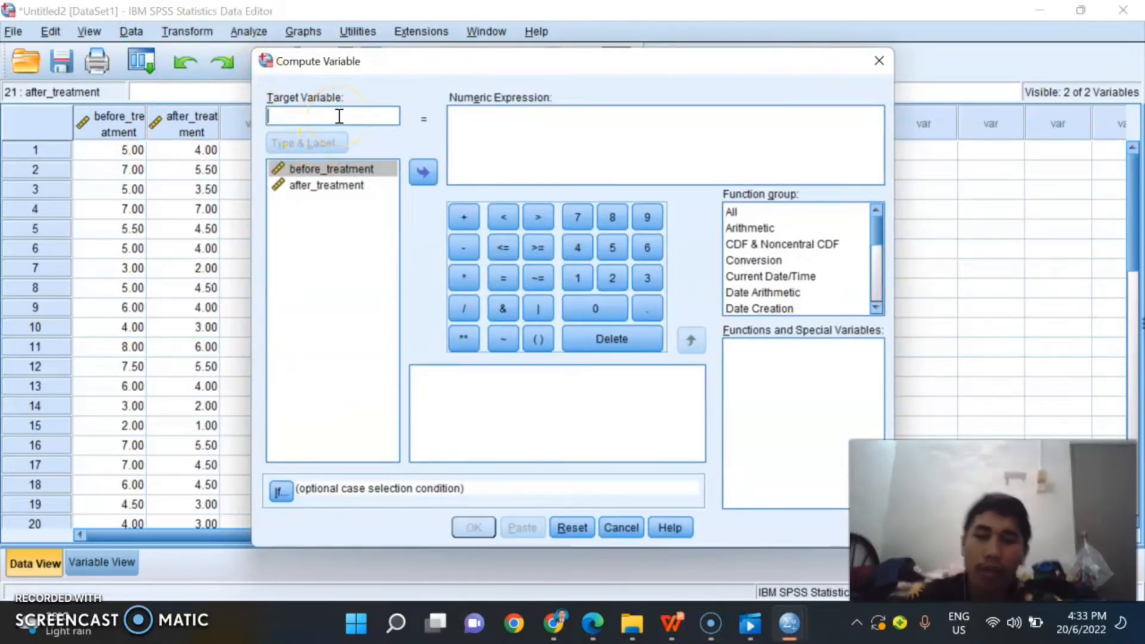
{"action": "type", "text": "d"}
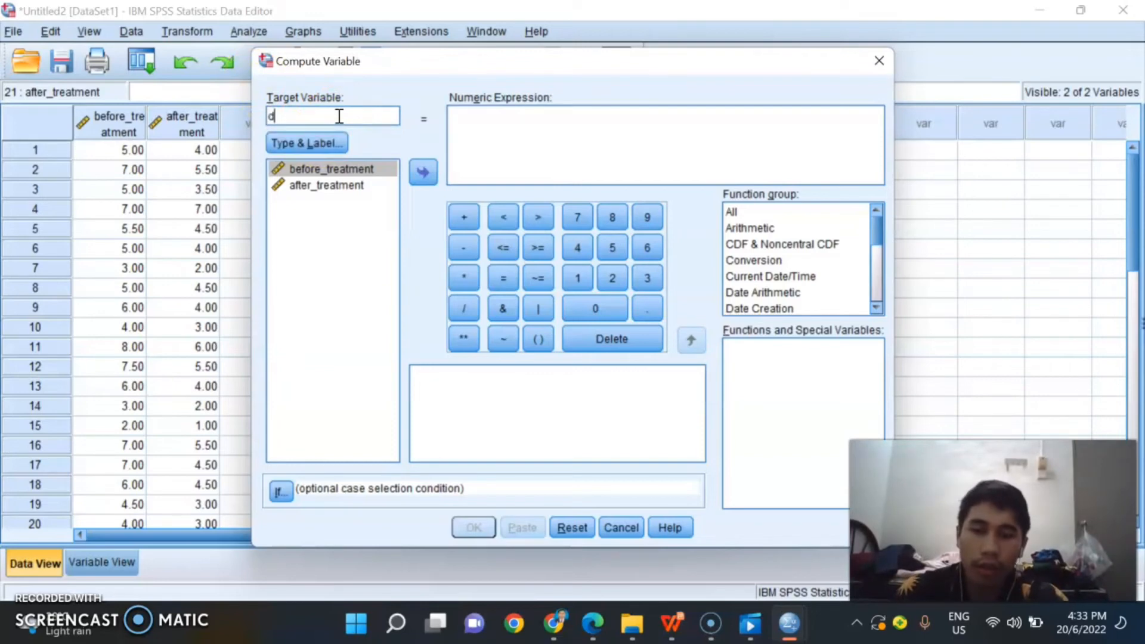
{"action": "type", "text": "iffer"}
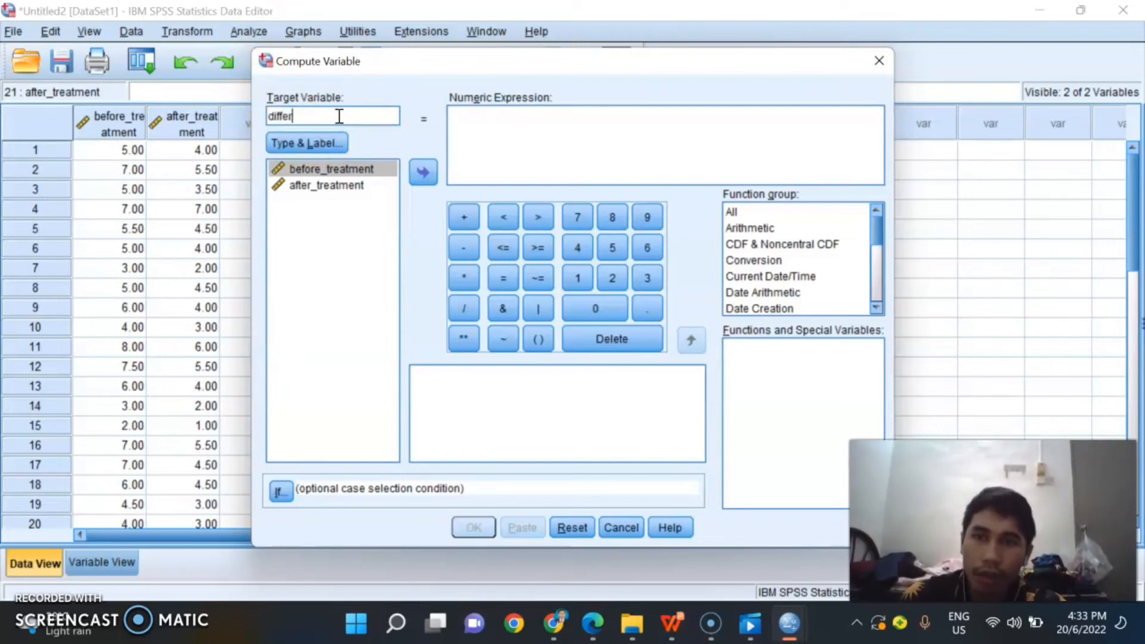
{"action": "type", "text": "ences"}
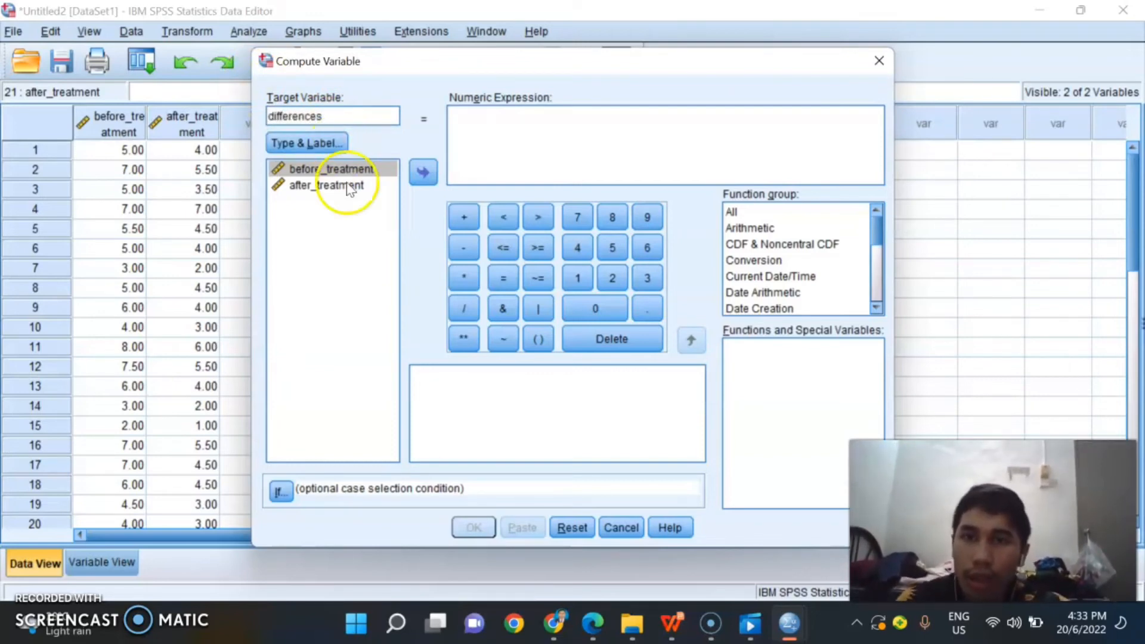
Step: Compute differences as before_treatment - after_treatment, and return to the data to check the new column
{"action": "left_click", "coordinate": [355, 171]}
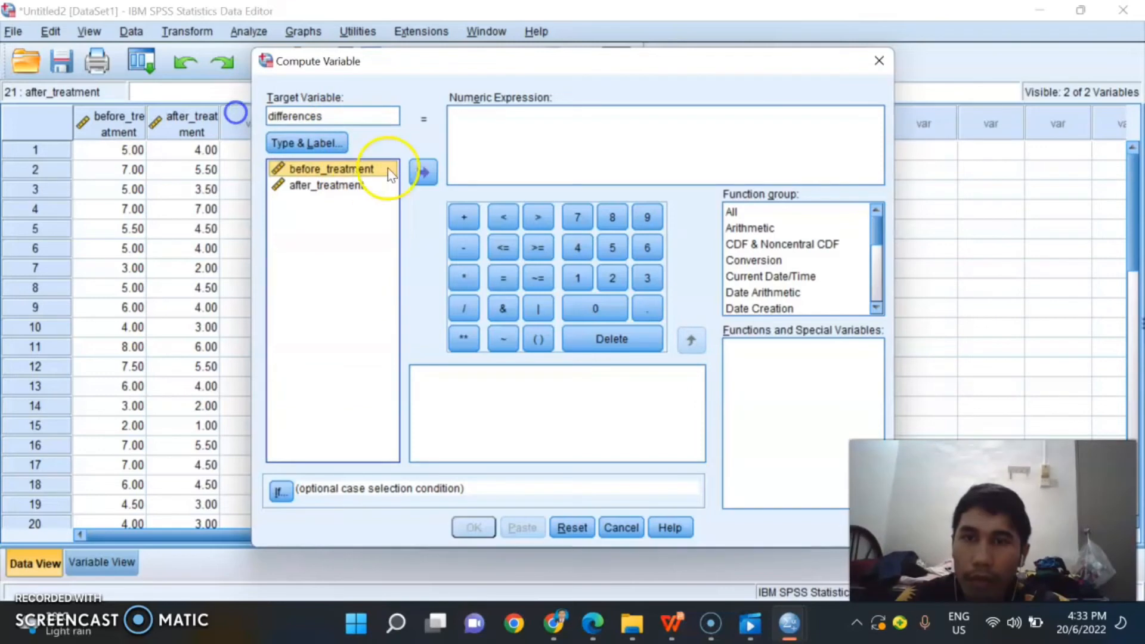
{"action": "left_click", "coordinate": [427, 171]}
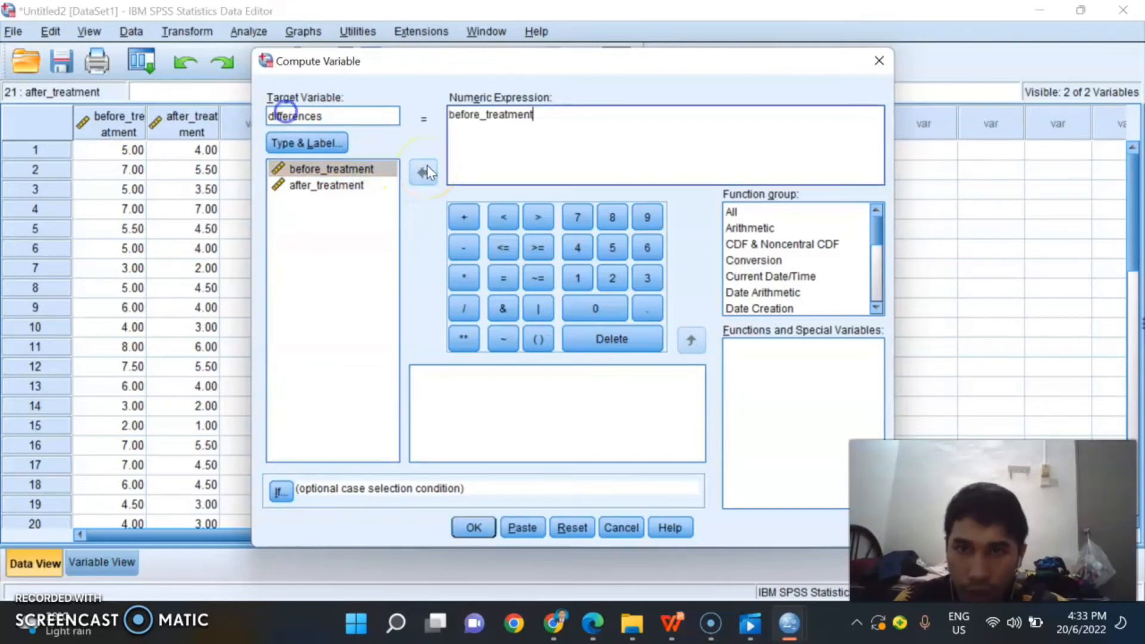
{"action": "left_click", "coordinate": [331, 186]}
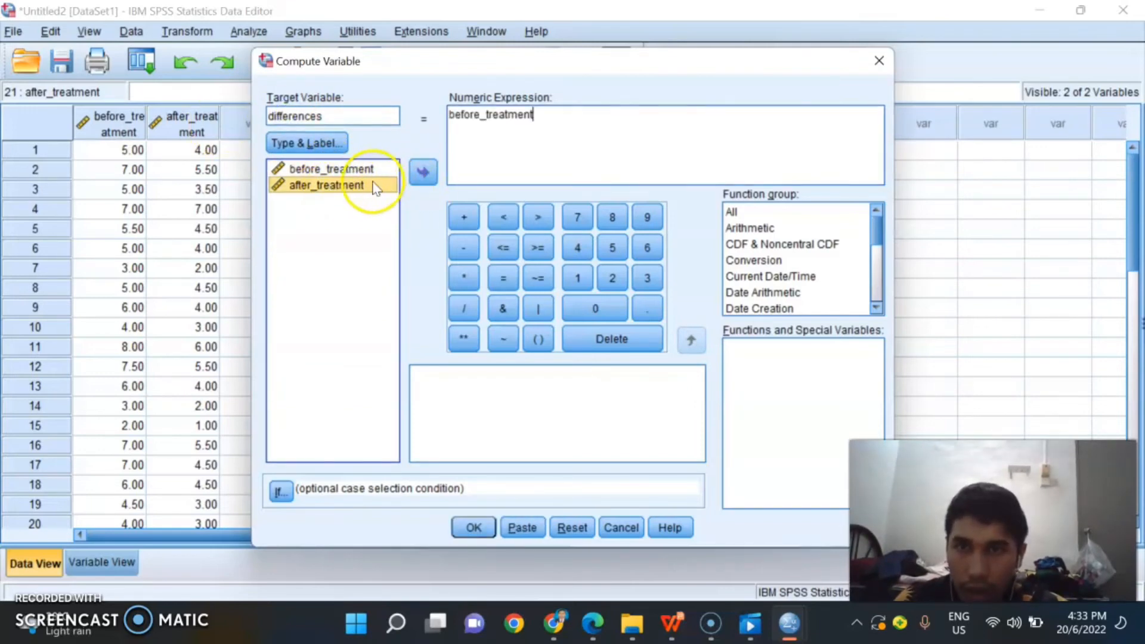
{"action": "left_click", "coordinate": [468, 250]}
{"action": "left_click", "coordinate": [329, 190]}
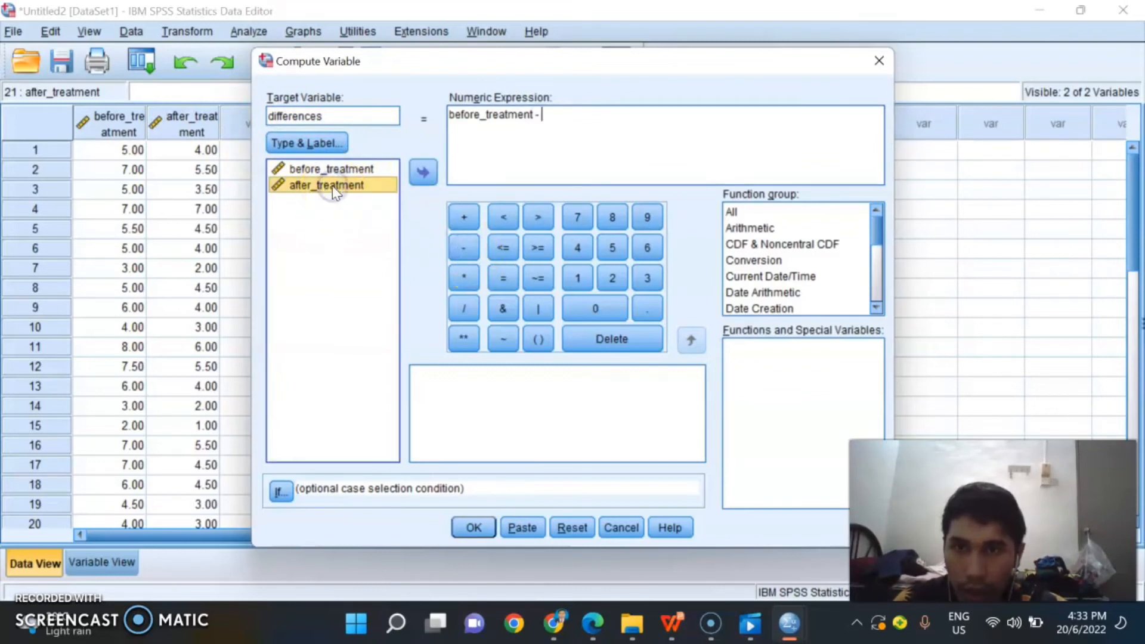
{"action": "left_click", "coordinate": [431, 173]}
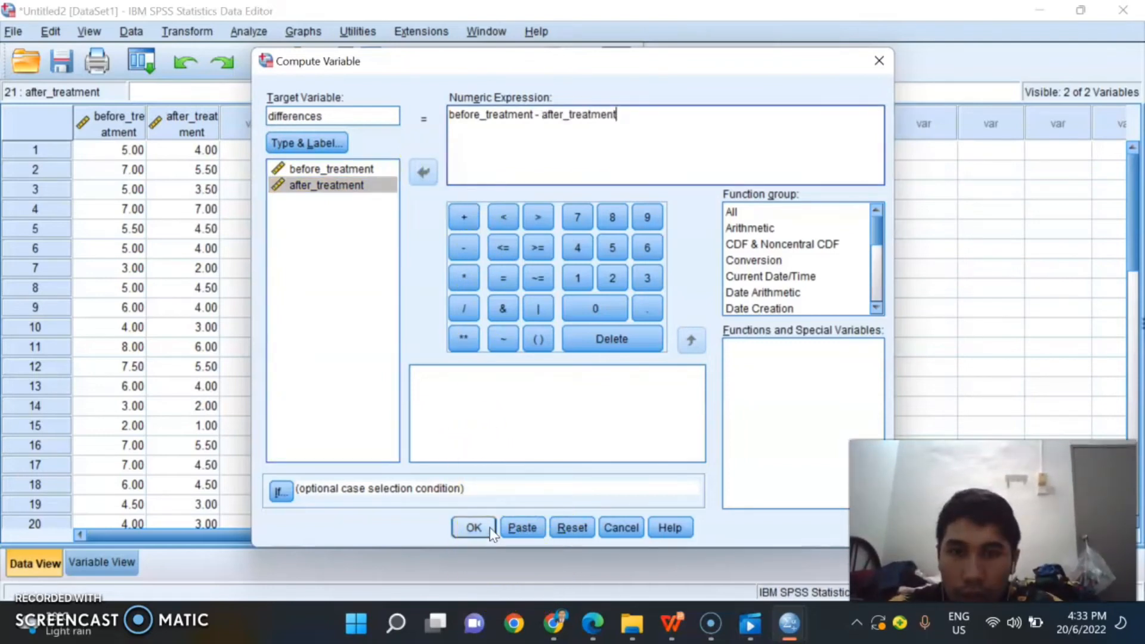
{"action": "left_click", "coordinate": [471, 535]}
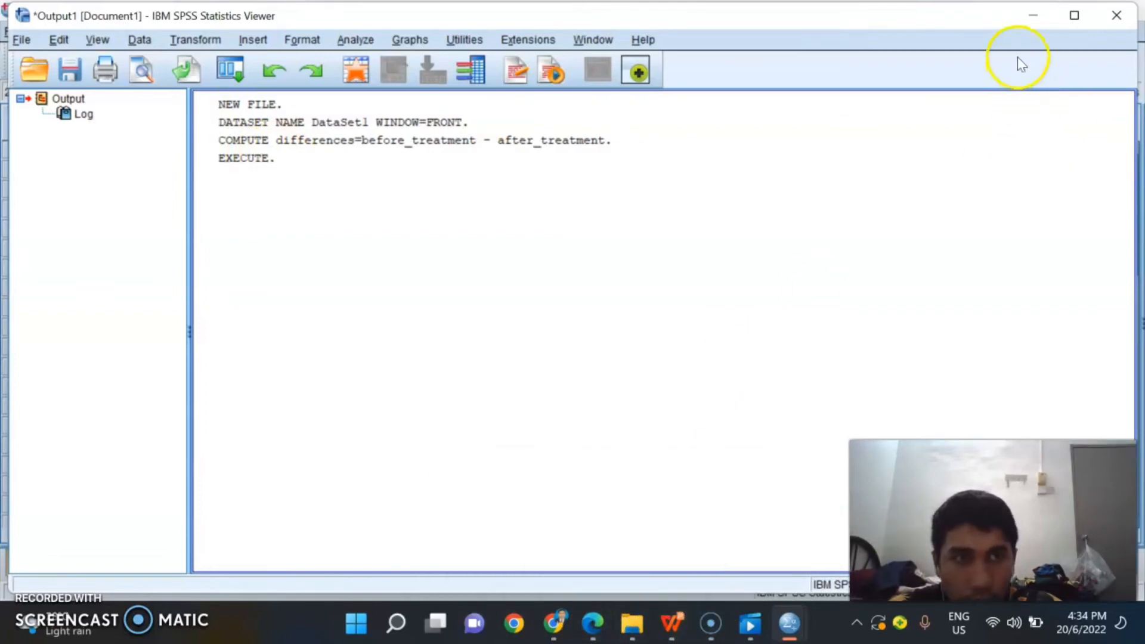
{"action": "left_click", "coordinate": [1034, 15]}
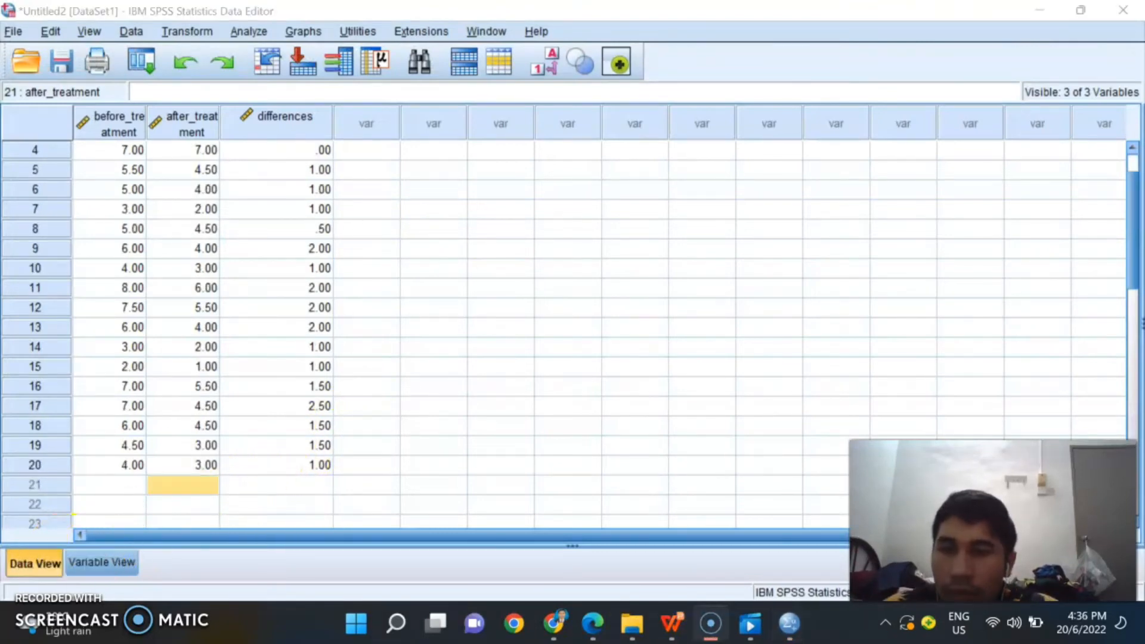
{"action": "scroll", "coordinate": [349, 187], "scroll_direction": "up", "scroll_amount": 1}
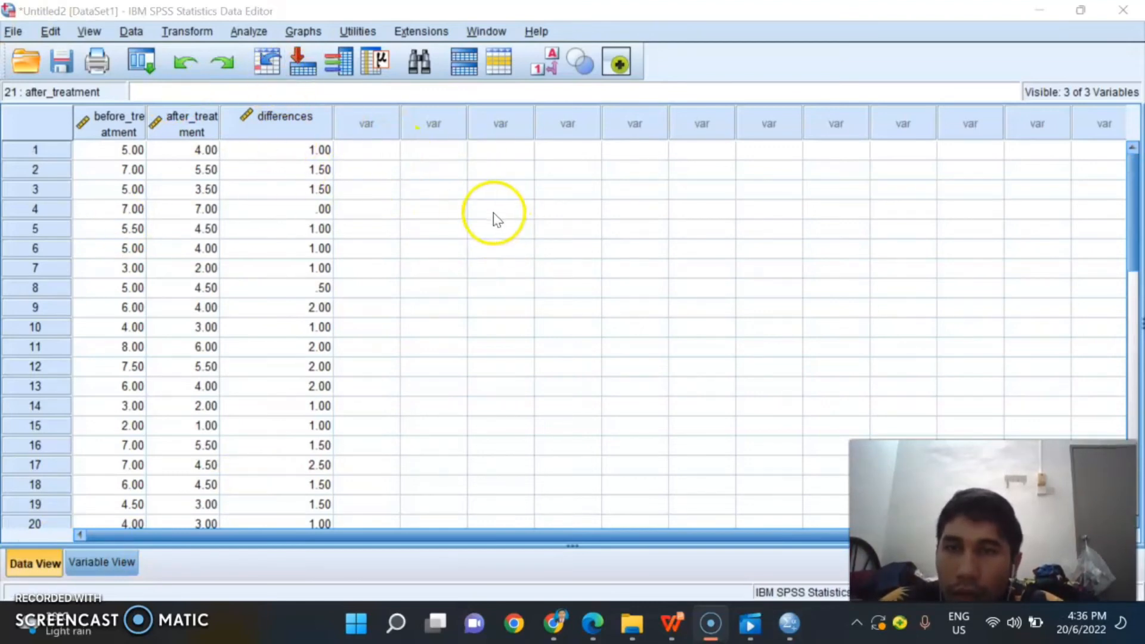
Step: Start an Explore analysis with differences as the dependent variable
{"action": "left_click", "coordinate": [255, 31]}
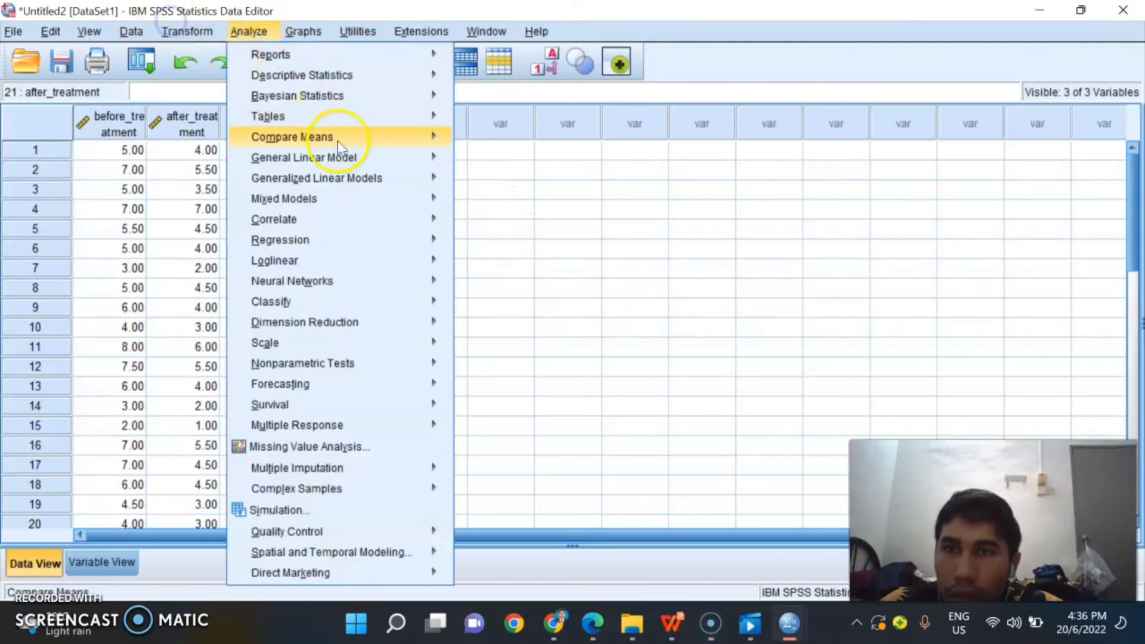
{"action": "mouse_move", "coordinate": [337, 140]}
{"action": "mouse_move", "coordinate": [349, 85]}
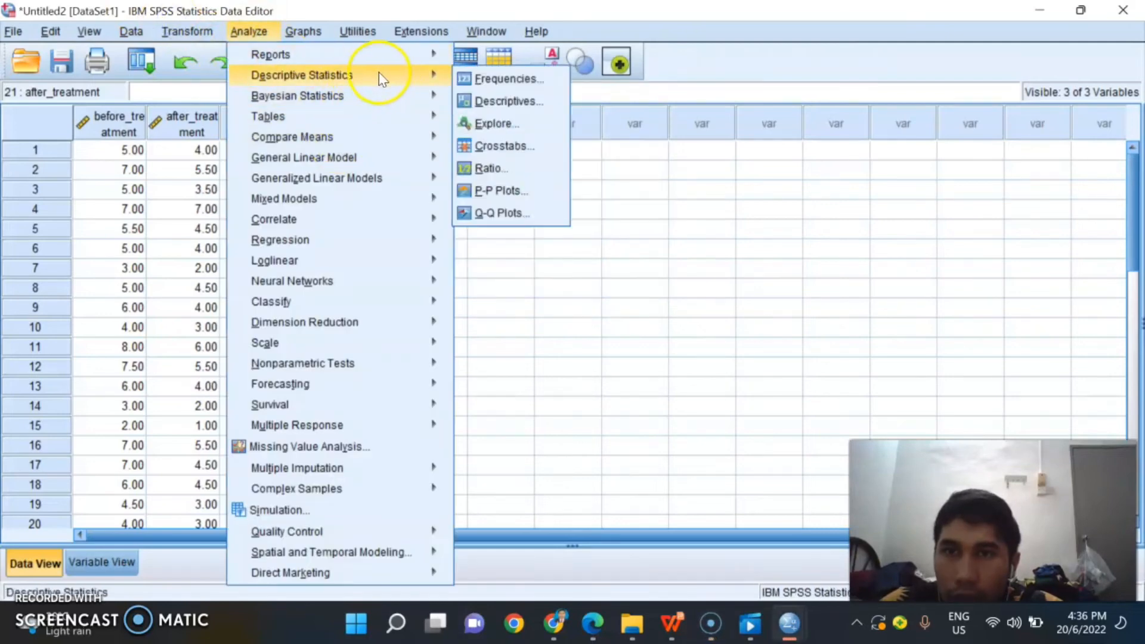
{"action": "left_click", "coordinate": [502, 130]}
{"action": "left_click", "coordinate": [506, 220]}
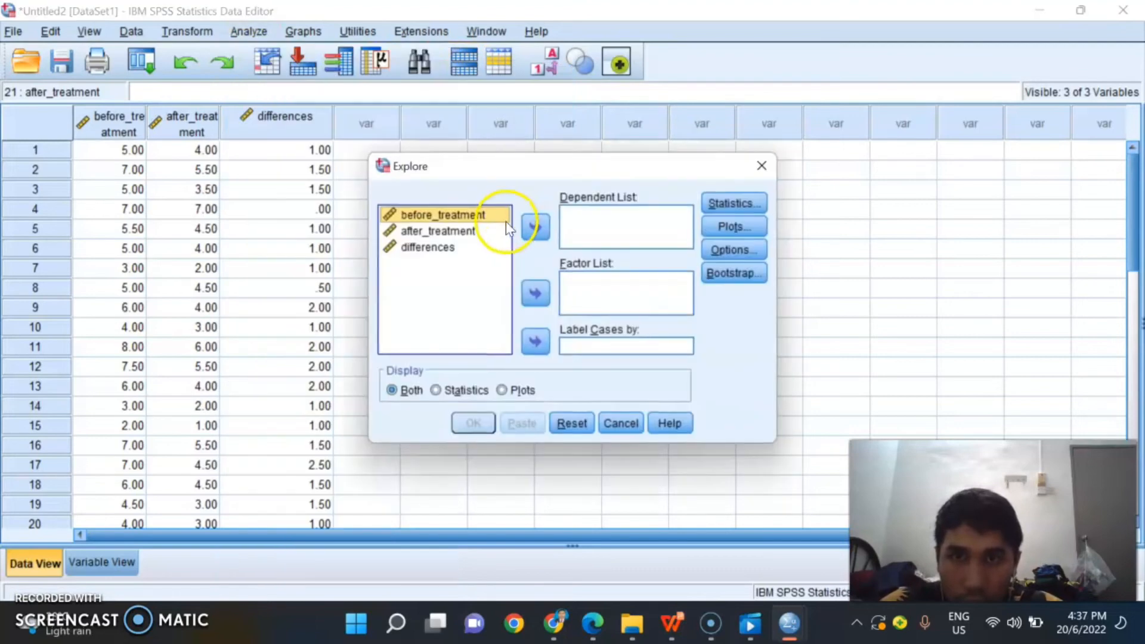
{"action": "left_click", "coordinate": [456, 248]}
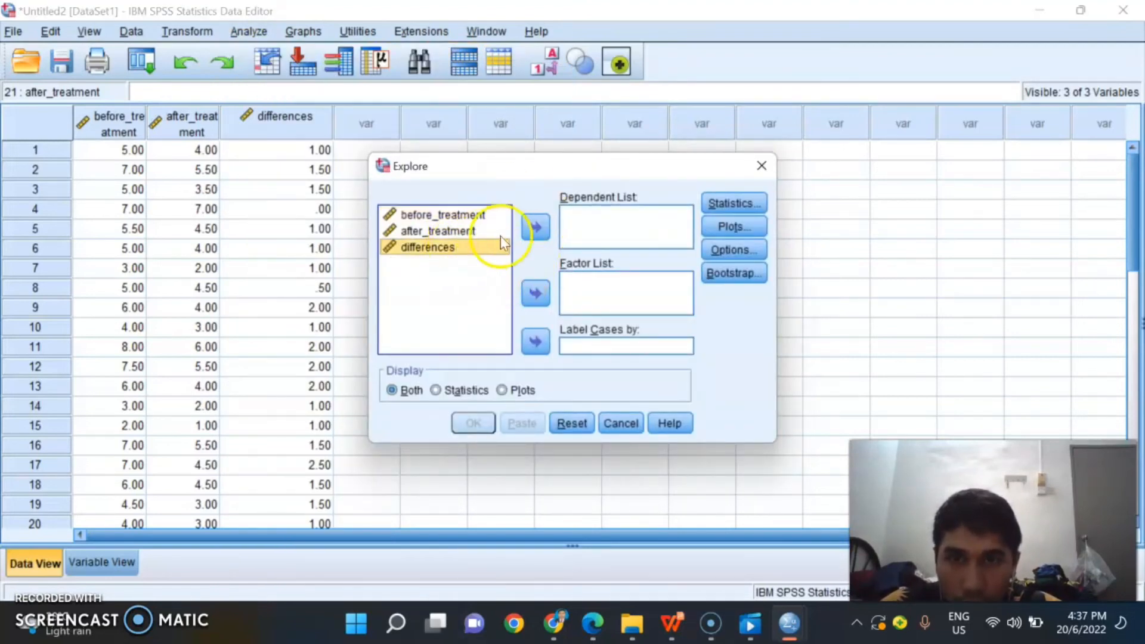
{"action": "left_click", "coordinate": [536, 228]}
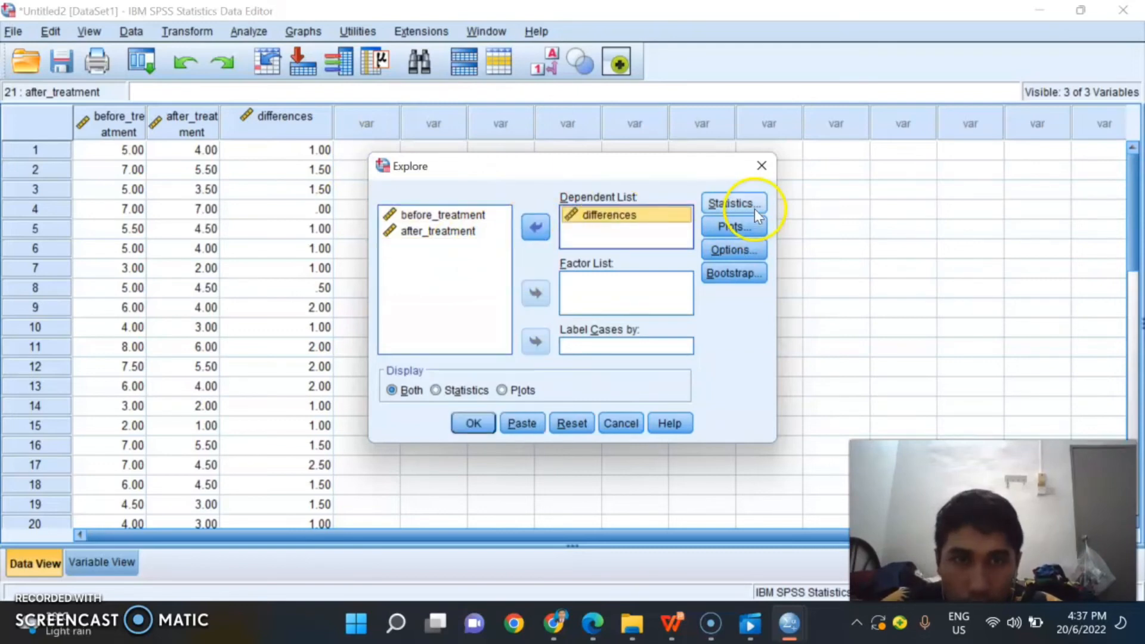
Step: Add Outliers to the Explore statistics, keeping Descriptives with a 95% confidence interval for the mean
{"action": "left_click", "coordinate": [754, 209]}
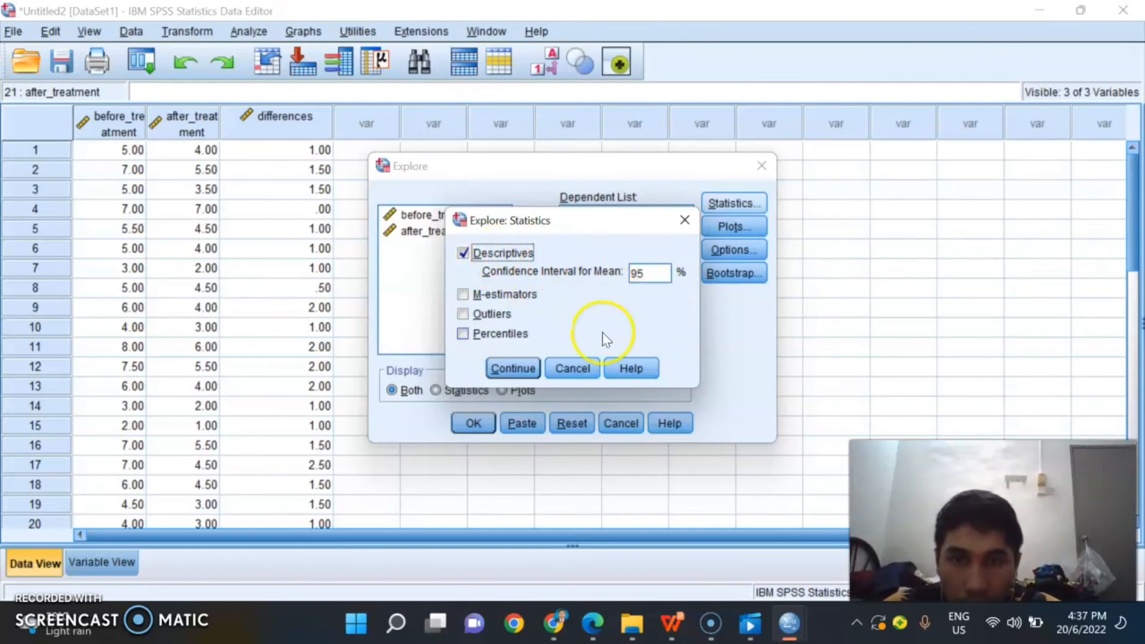
{"action": "left_click", "coordinate": [463, 314]}
{"action": "left_click", "coordinate": [513, 368]}
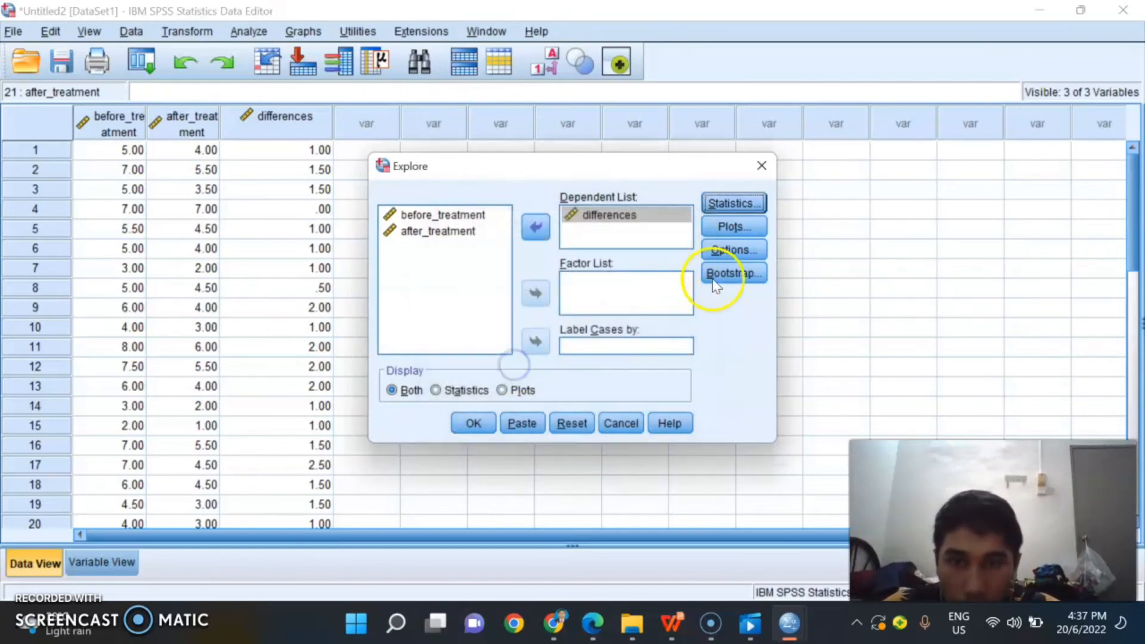
Step: Add a histogram and normality plots with tests to the stem-and-leaf and boxplot output, and run the Explore analysis
{"action": "left_click", "coordinate": [732, 225]}
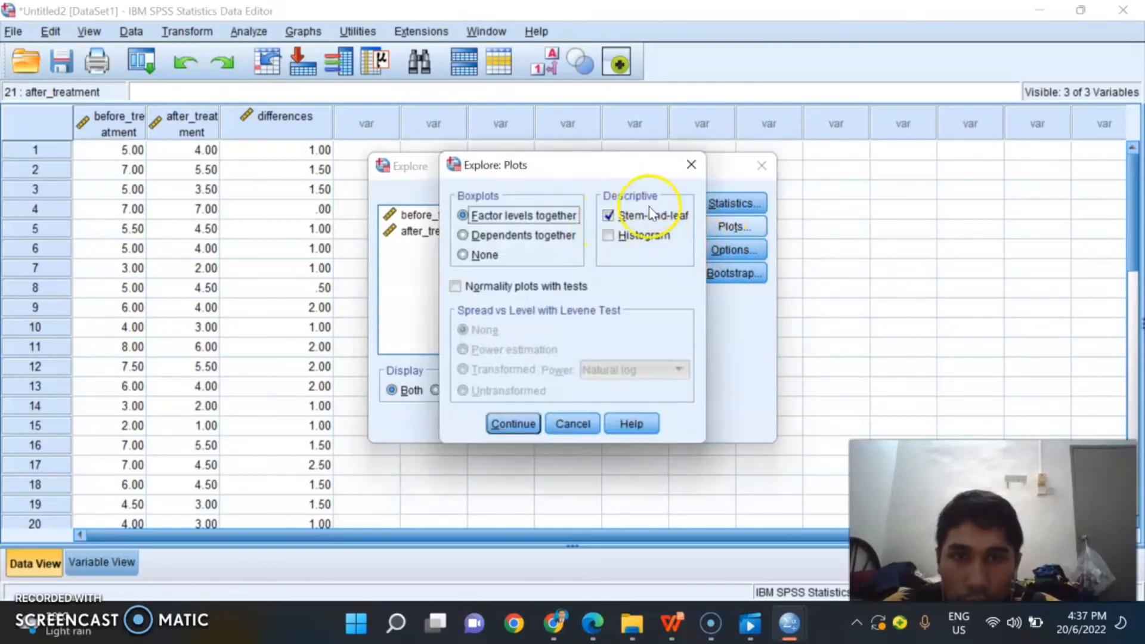
{"action": "left_click", "coordinate": [650, 237]}
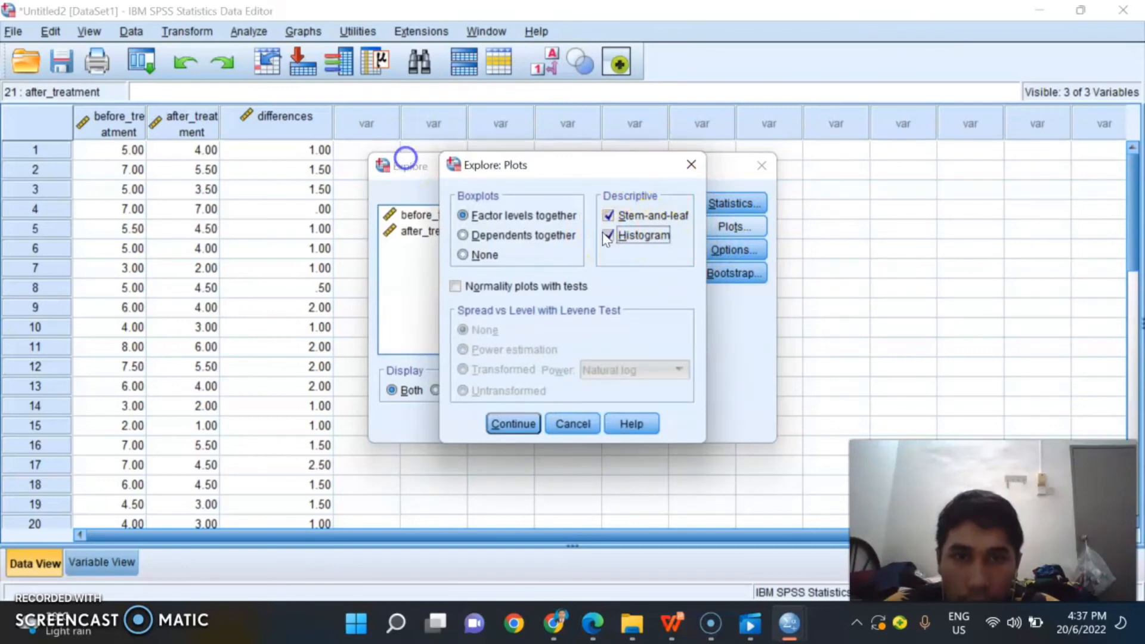
{"action": "left_click", "coordinate": [467, 291]}
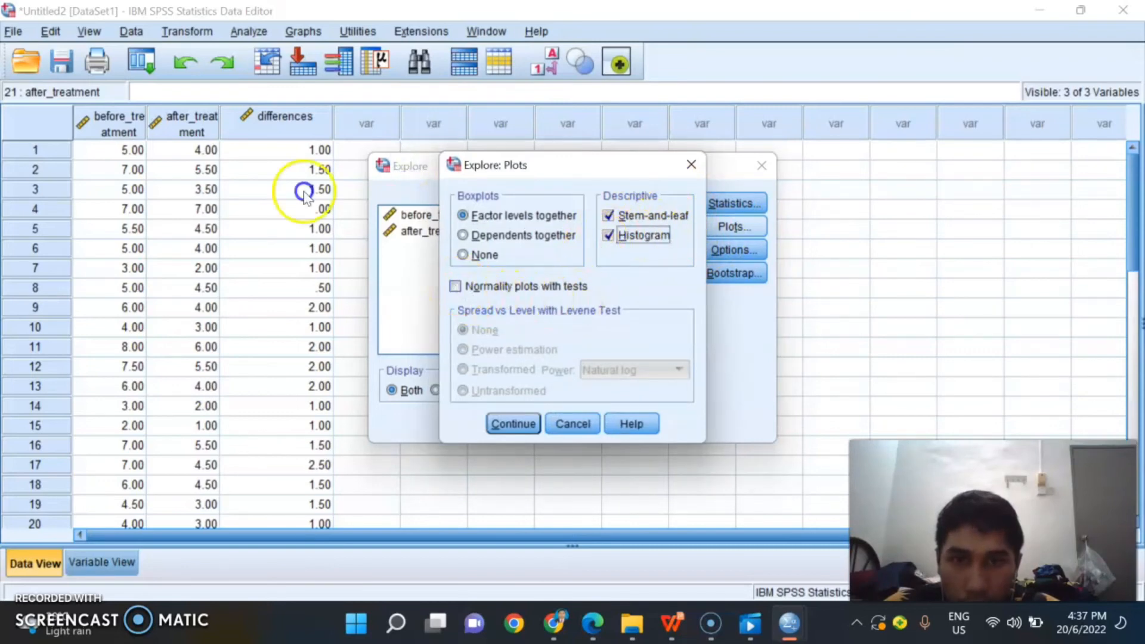
{"action": "left_click", "coordinate": [513, 423]}
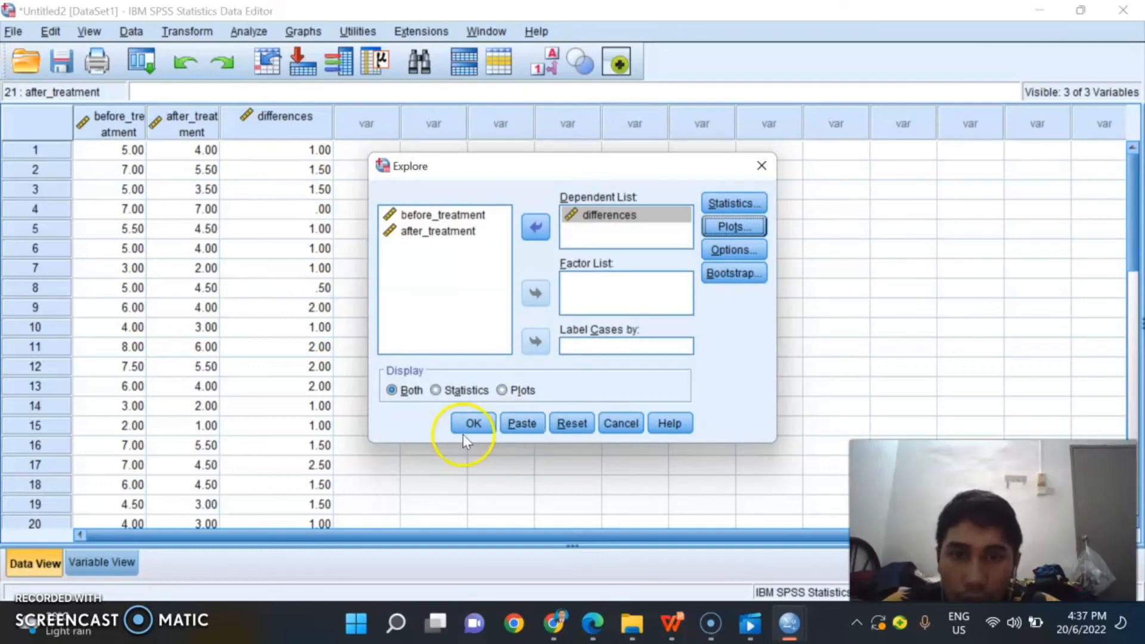
{"action": "left_click", "coordinate": [468, 425]}
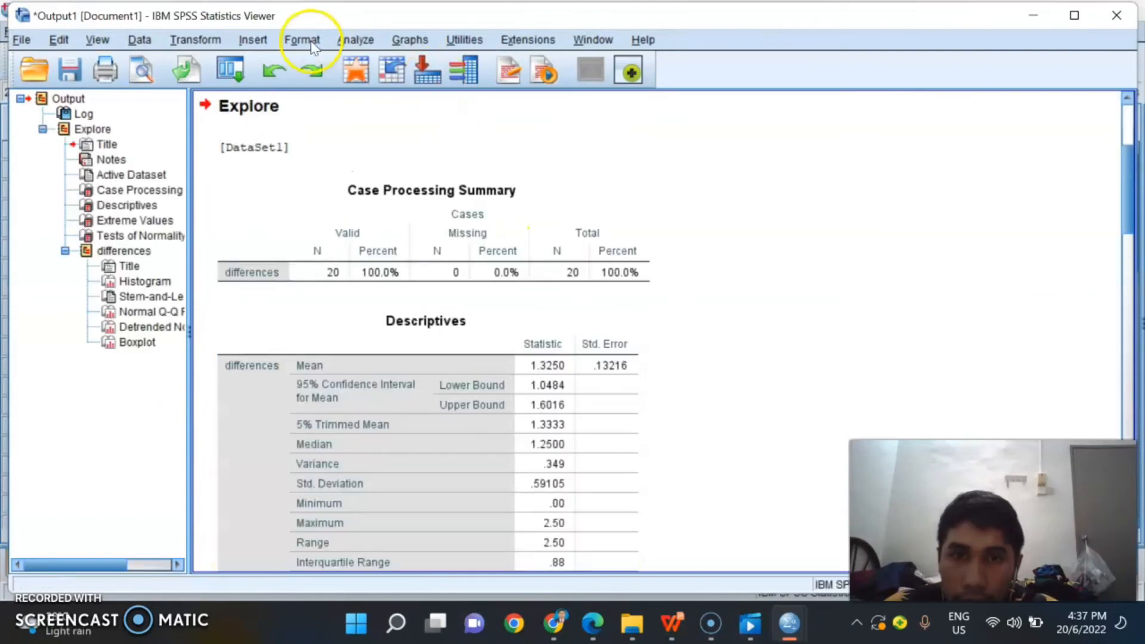
Step: Review the Extreme Values and Tests of Normality tables for differences, and return to the scar data
{"action": "scroll", "coordinate": [513, 232], "scroll_direction": "down", "scroll_amount": 10}
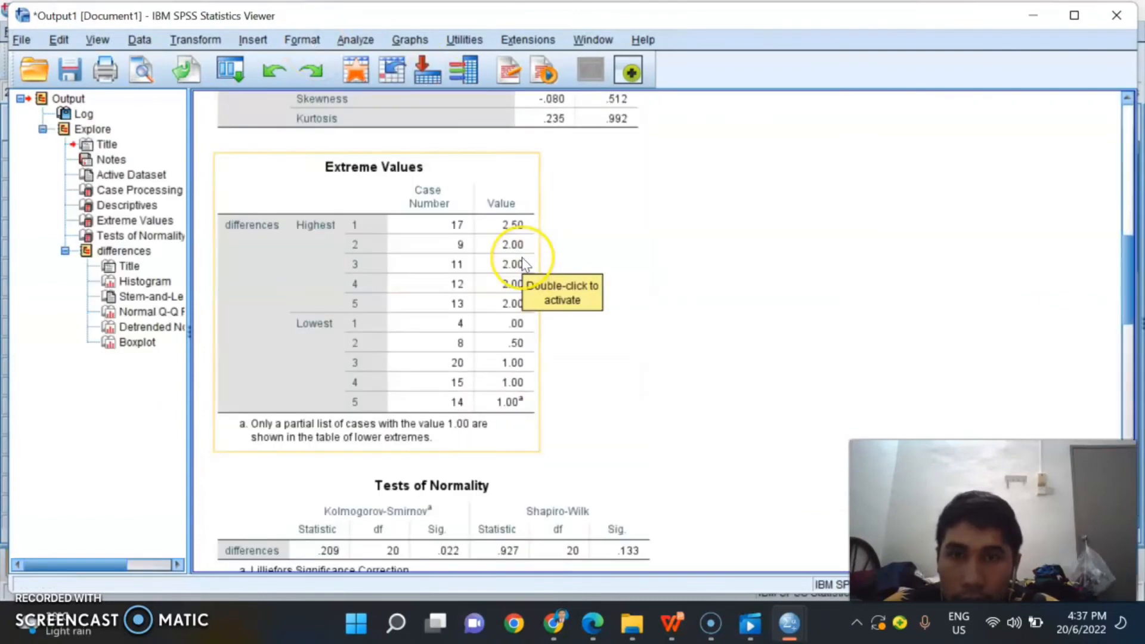
{"action": "left_click", "coordinate": [599, 347]}
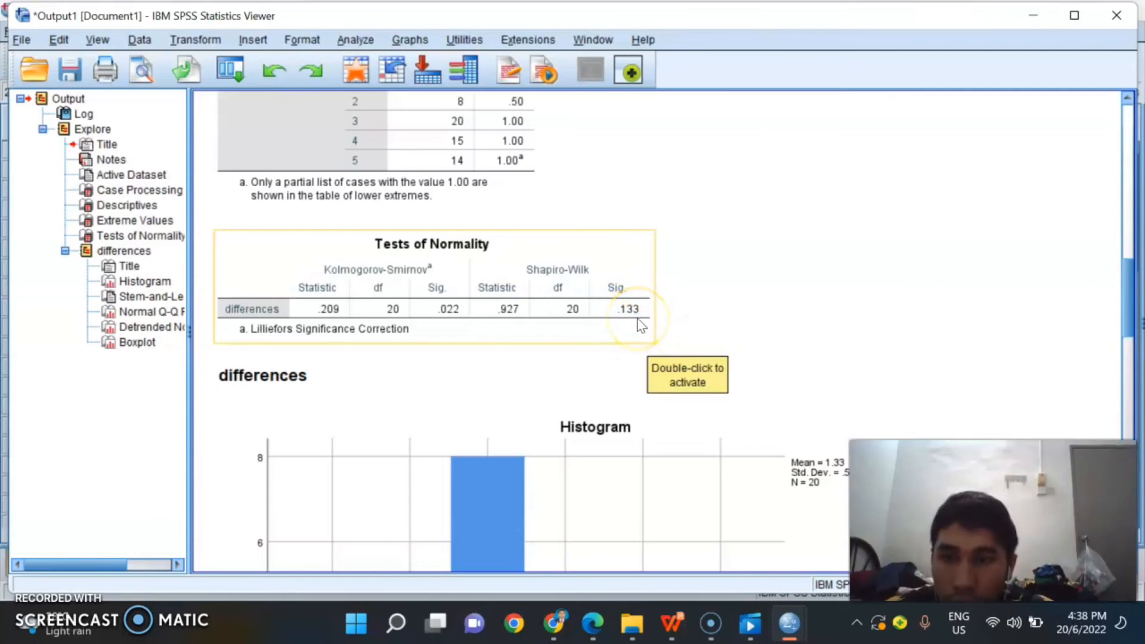
{"action": "left_click", "coordinate": [621, 387]}
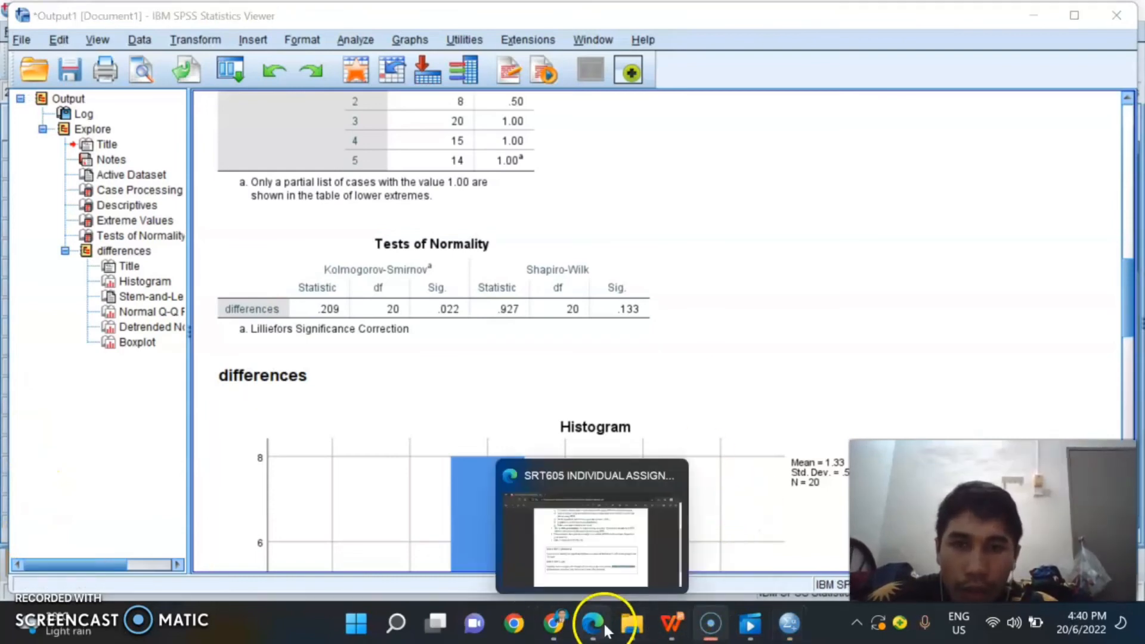
{"action": "left_click", "coordinate": [1028, 16]}
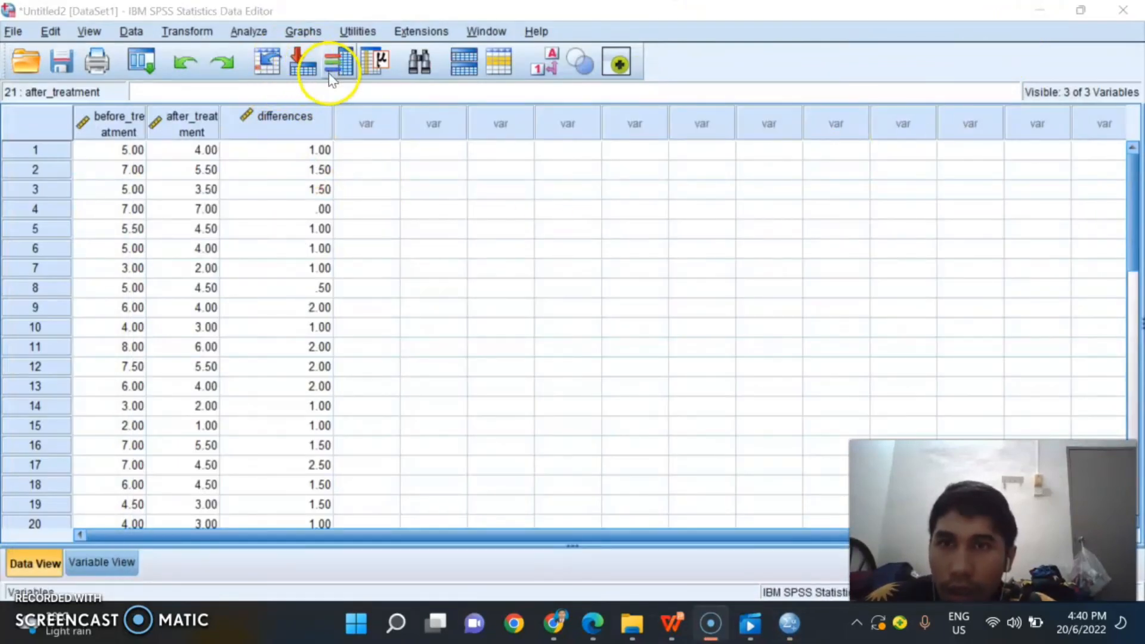
Step: Set up a Paired-Samples T Test pairing before_treatment as Variable1 with after_treatment as Variable2
{"action": "left_click", "coordinate": [248, 30]}
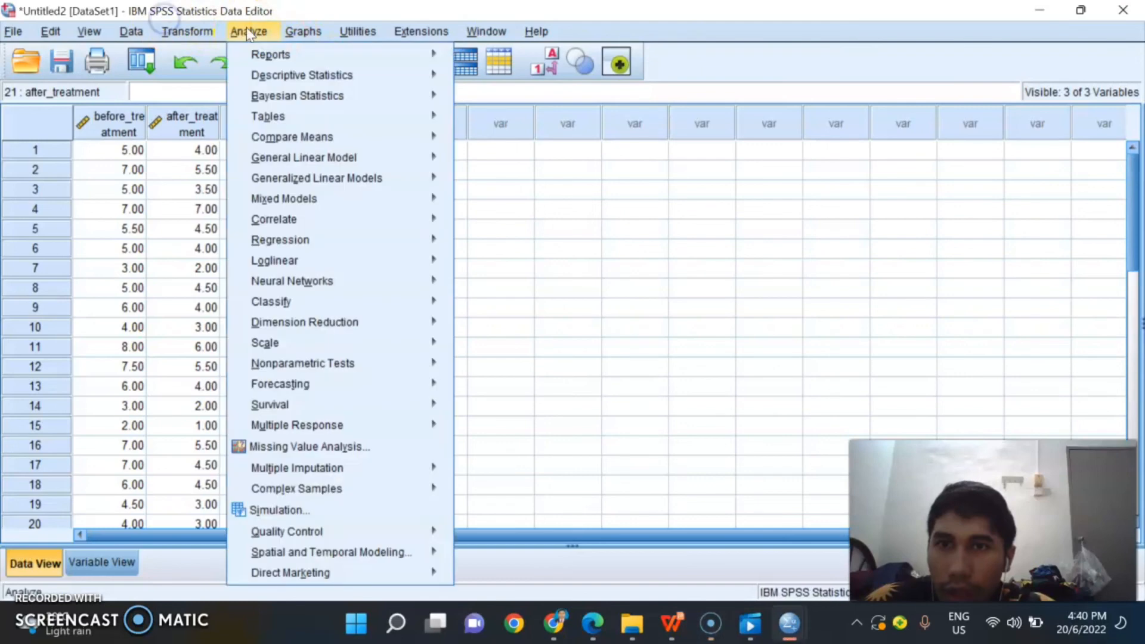
{"action": "mouse_move", "coordinate": [352, 134]}
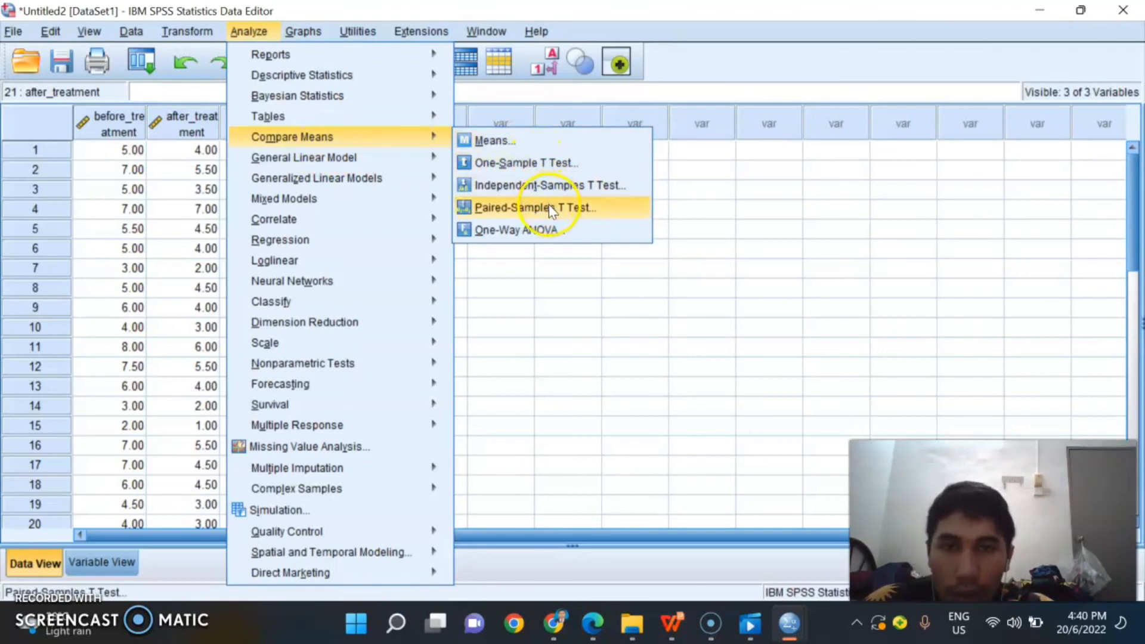
{"action": "left_click", "coordinate": [565, 208]}
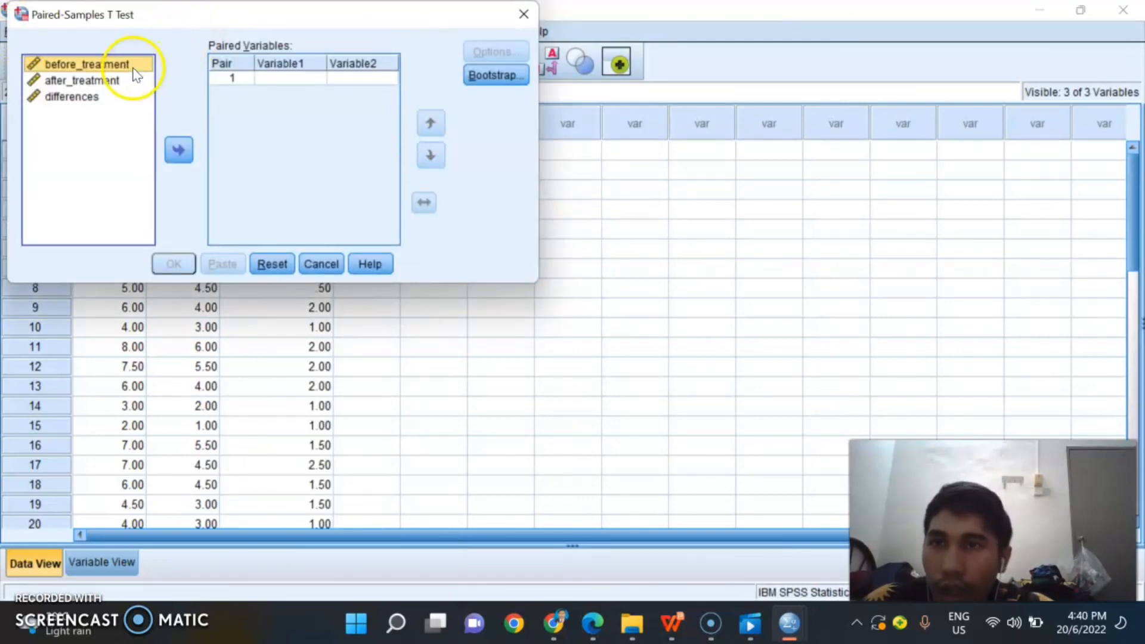
{"action": "left_click", "coordinate": [179, 151]}
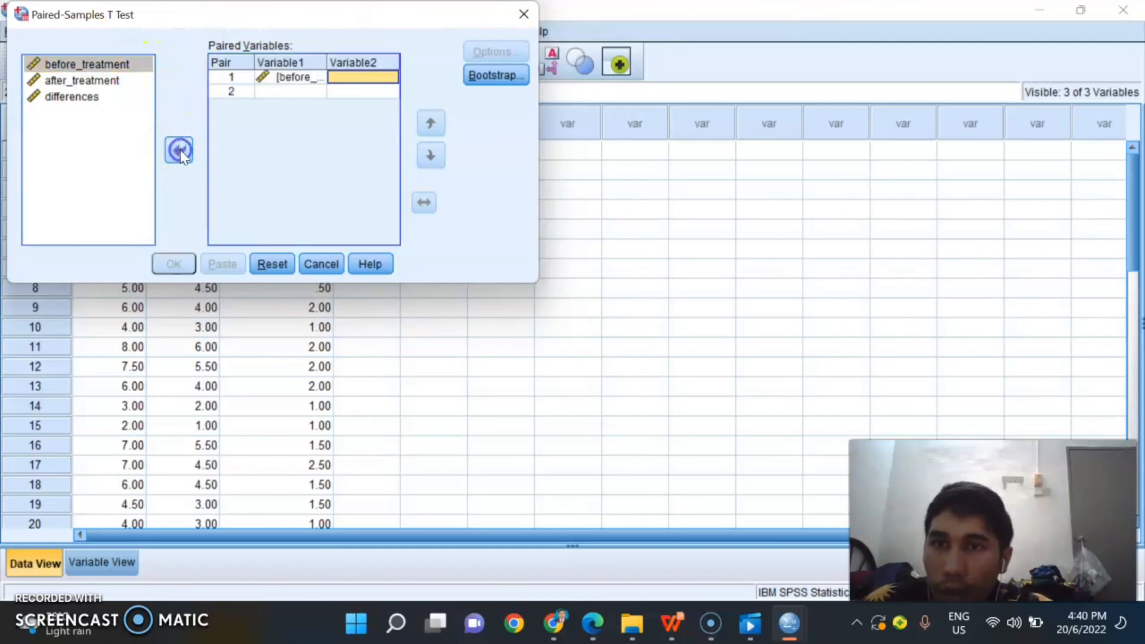
{"action": "left_click", "coordinate": [88, 81]}
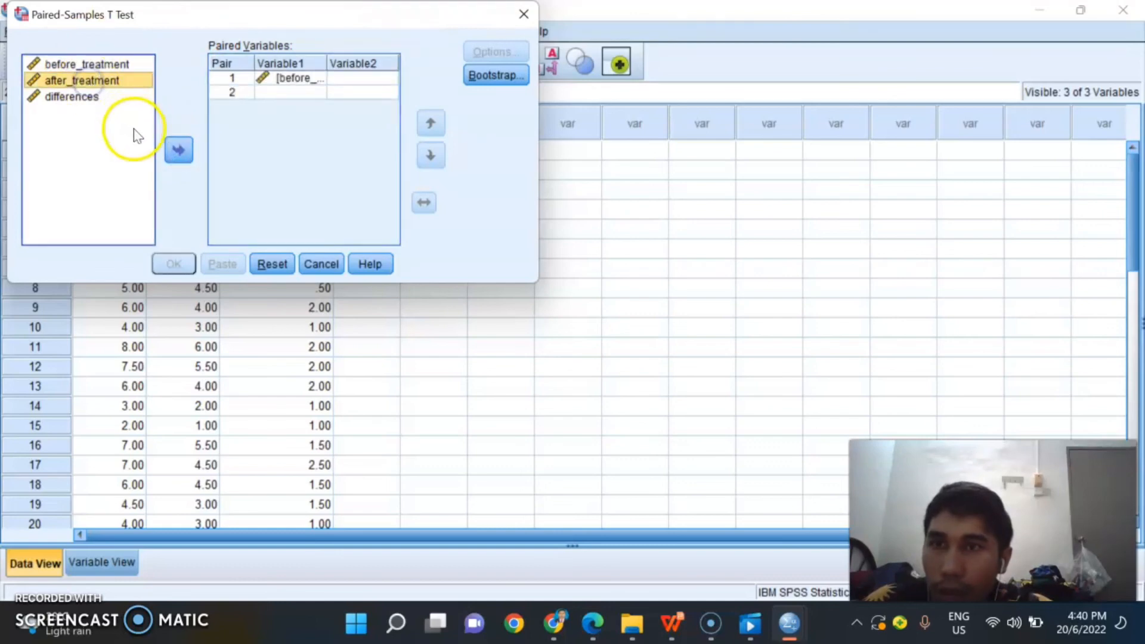
{"action": "left_click", "coordinate": [182, 148]}
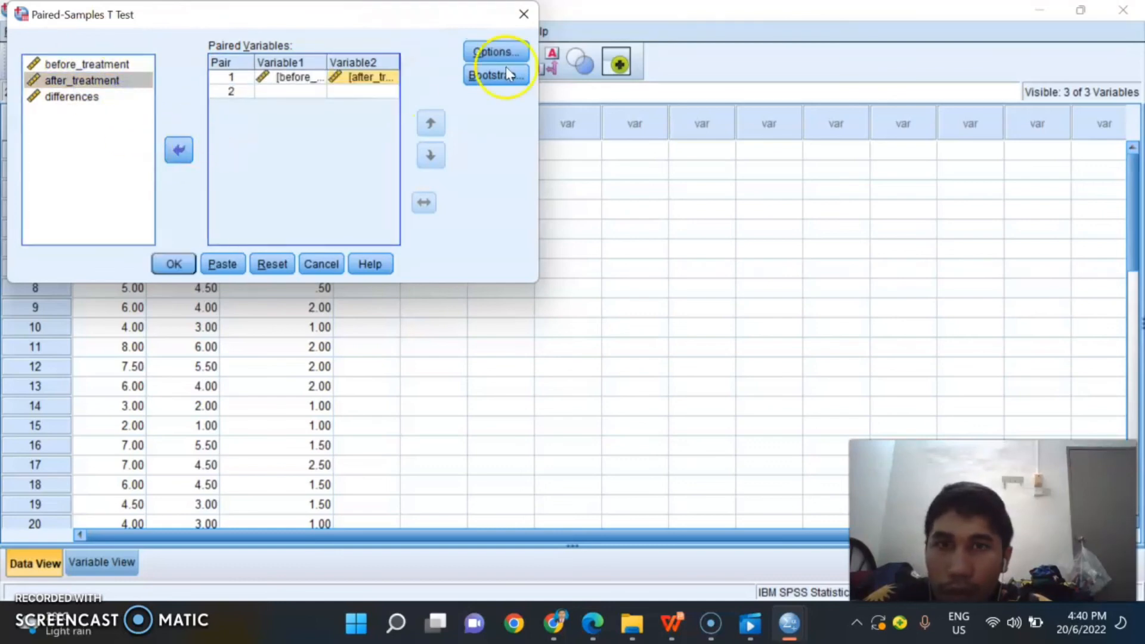
Step: Keep the 95% confidence interval and the analysis-by-analysis exclusion of missing values, and run the paired-samples t test
{"action": "left_click", "coordinate": [496, 52]}
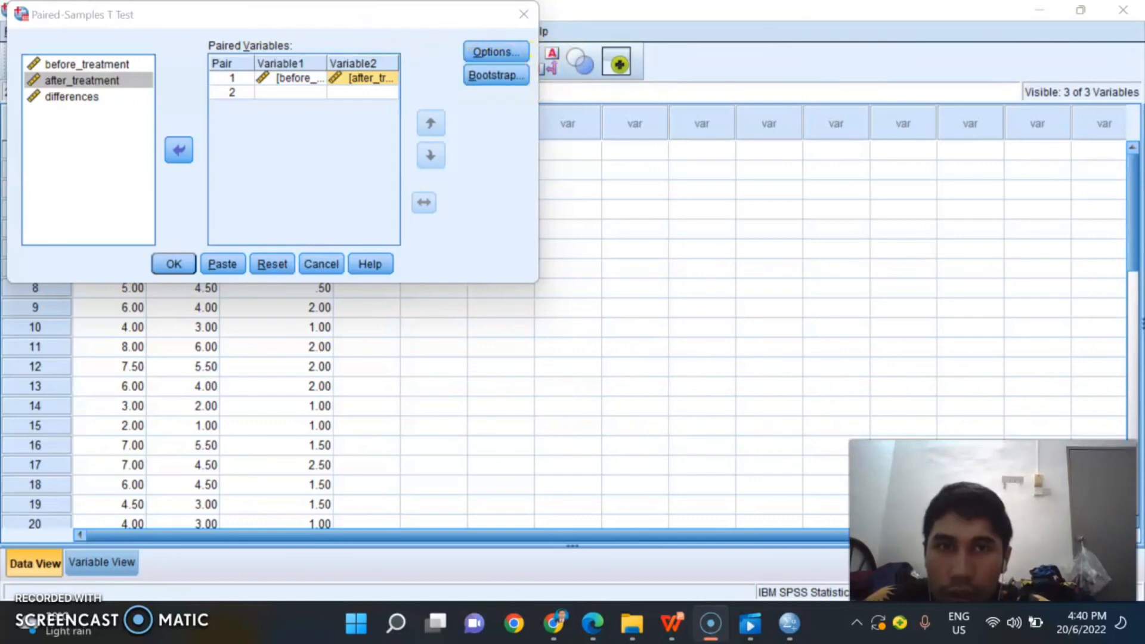
{"action": "left_click_drag", "start_coordinate": [282, 17], "coordinate": [282, 87]}
{"action": "left_click", "coordinate": [501, 120]}
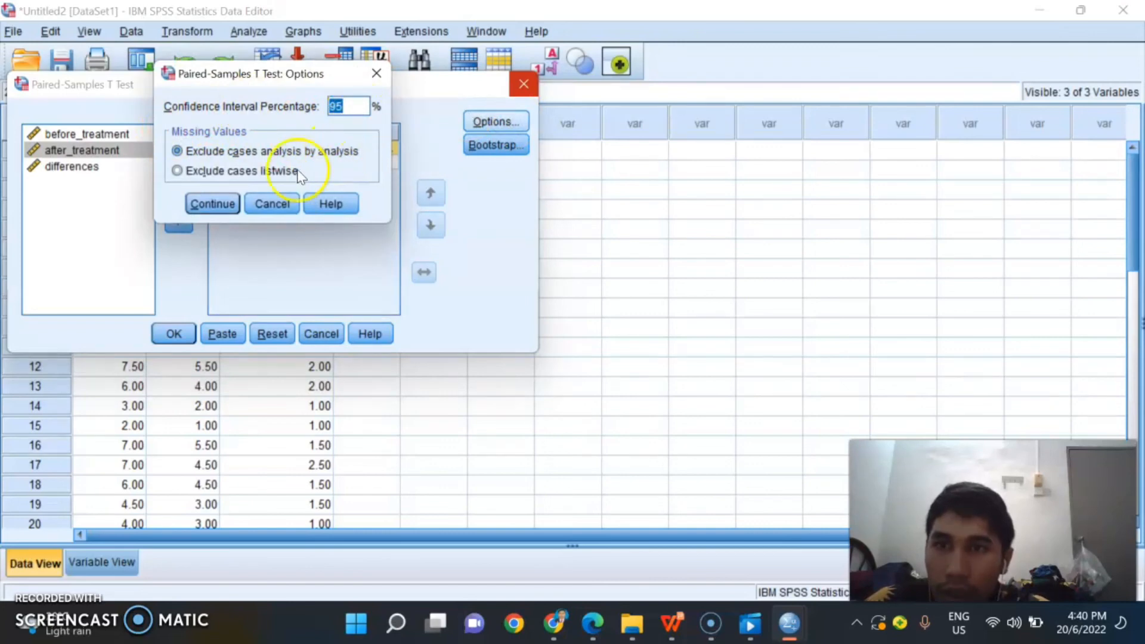
{"action": "left_click", "coordinate": [215, 206]}
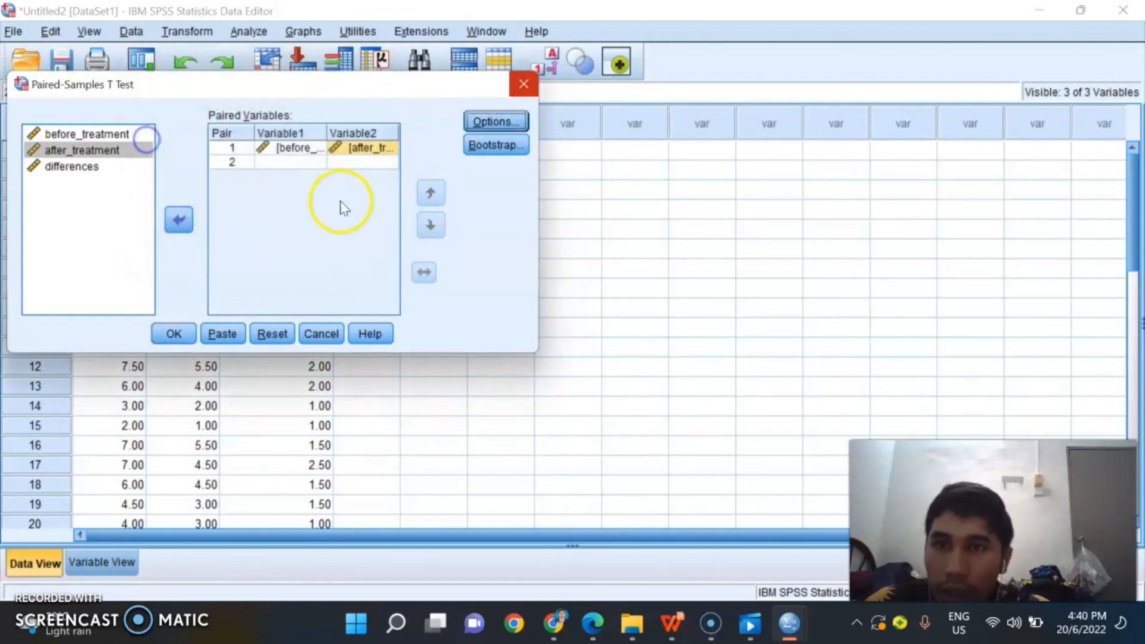
{"action": "left_click", "coordinate": [178, 338]}
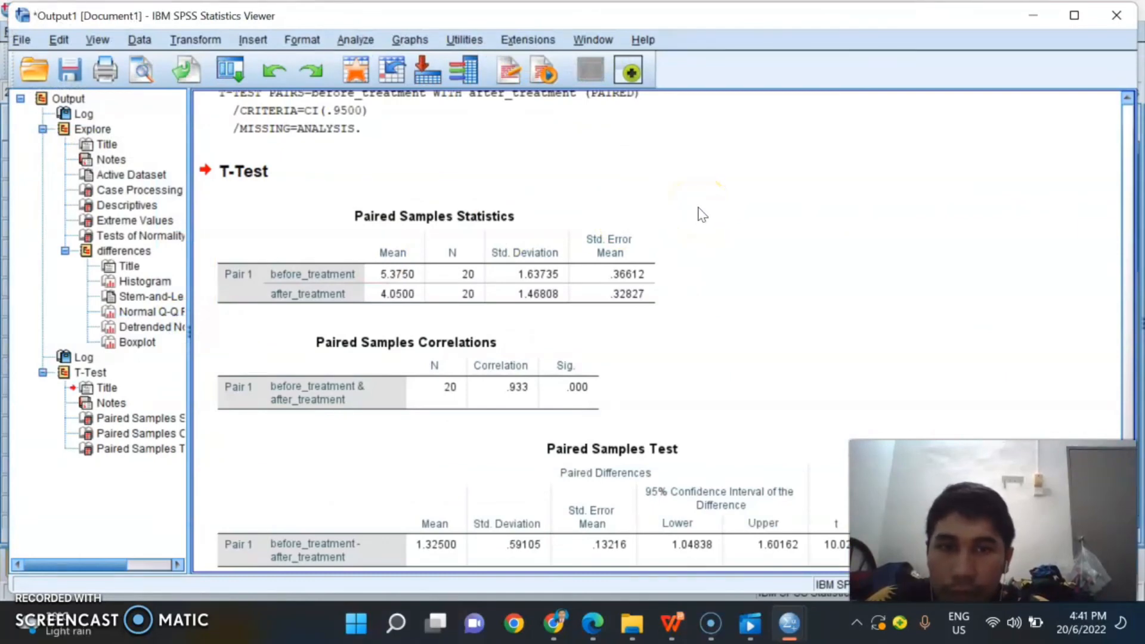
Step: Examine the Paired Samples Statistics, Correlations and Test tables for the before and after treatment pair
{"action": "scroll", "coordinate": [709, 275], "scroll_direction": "down", "scroll_amount": 1}
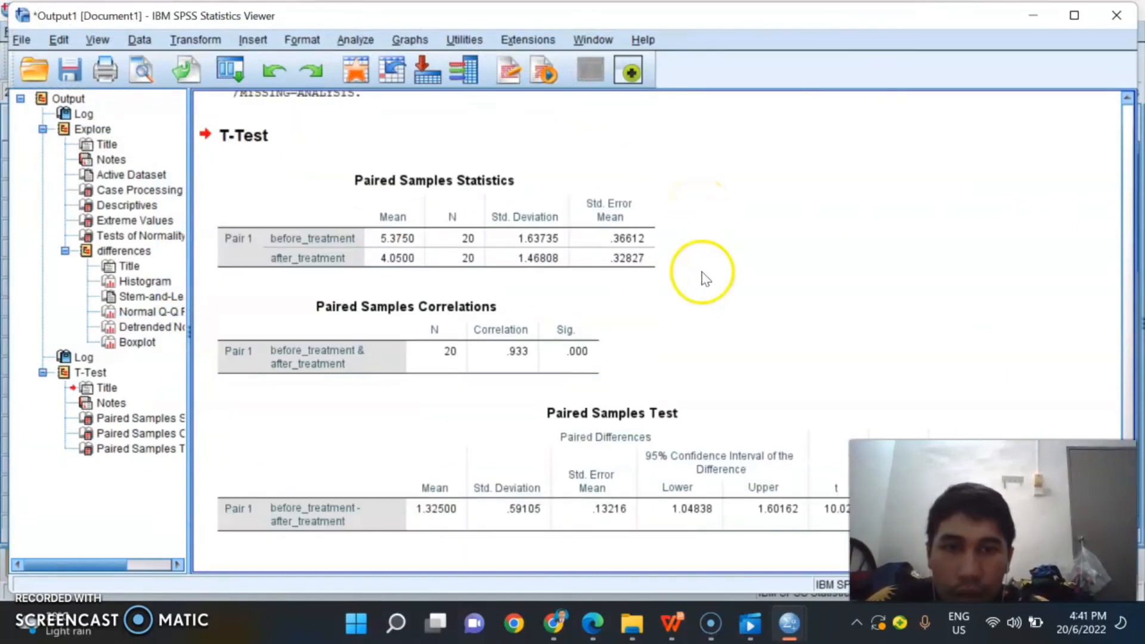
{"action": "left_click", "coordinate": [922, 171]}
{"action": "left_click", "coordinate": [678, 299]}
{"action": "scroll", "coordinate": [677, 298], "scroll_direction": "up", "scroll_amount": 2}
{"action": "scroll", "coordinate": [677, 298], "scroll_direction": "down", "scroll_amount": 2}
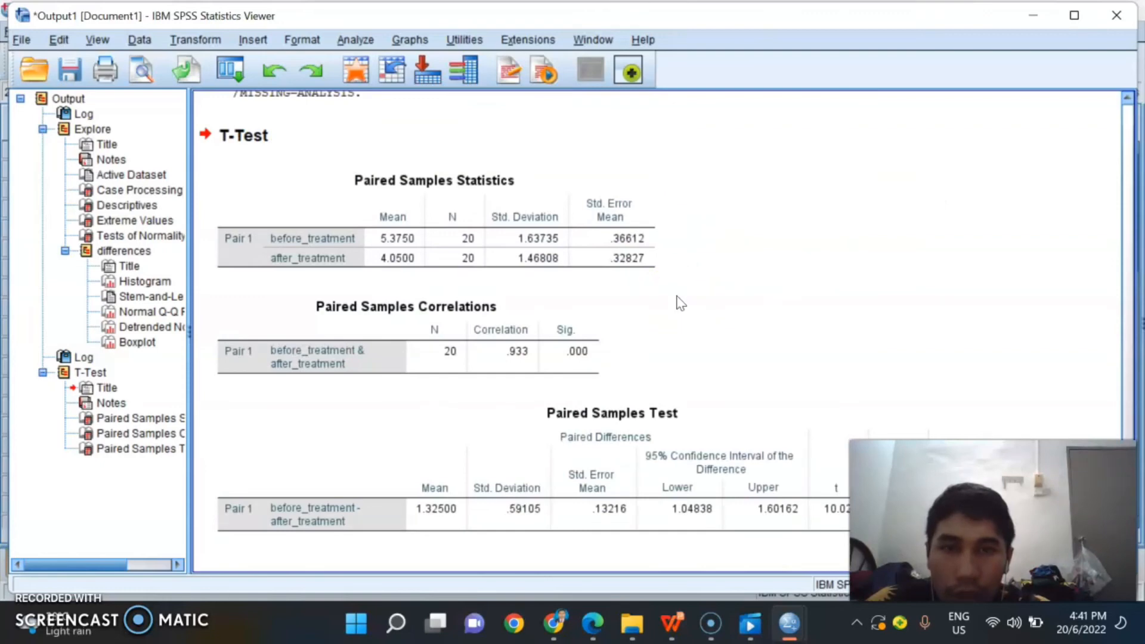
{"action": "left_click", "coordinate": [319, 429]}
{"action": "left_click", "coordinate": [997, 383]}
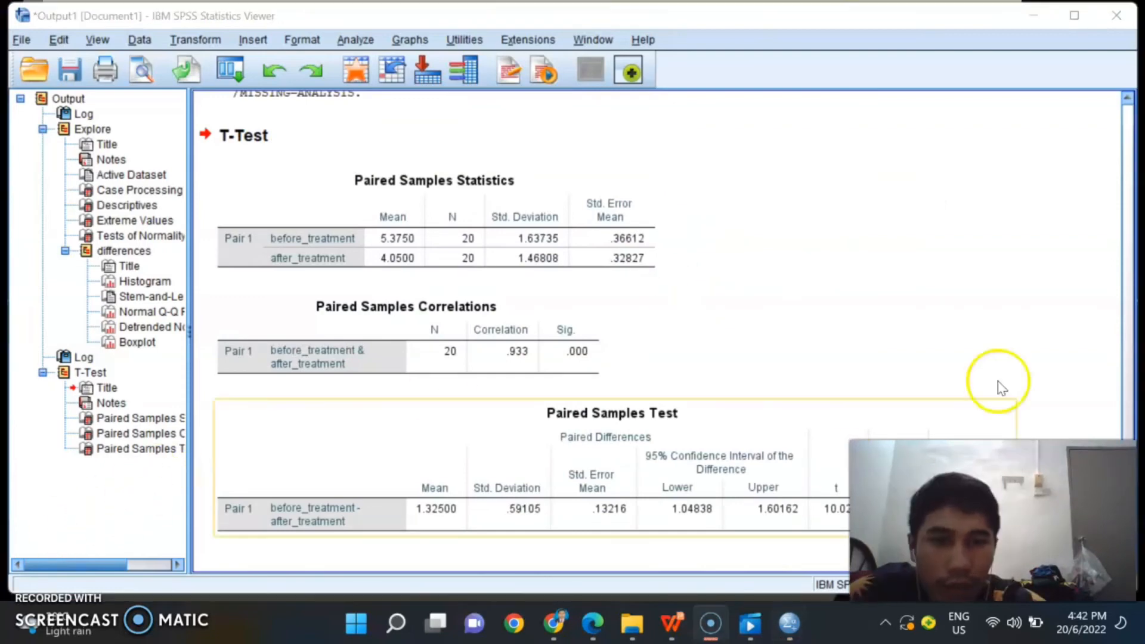
{"action": "left_click", "coordinate": [826, 453]}
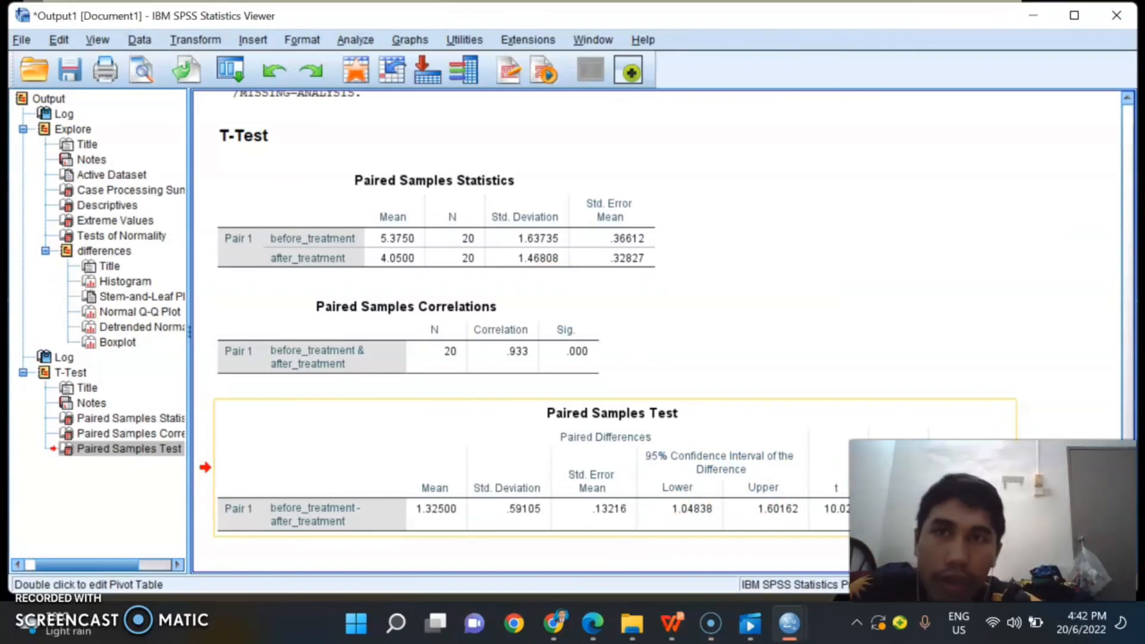
{"action": "left_click", "coordinate": [830, 459]}
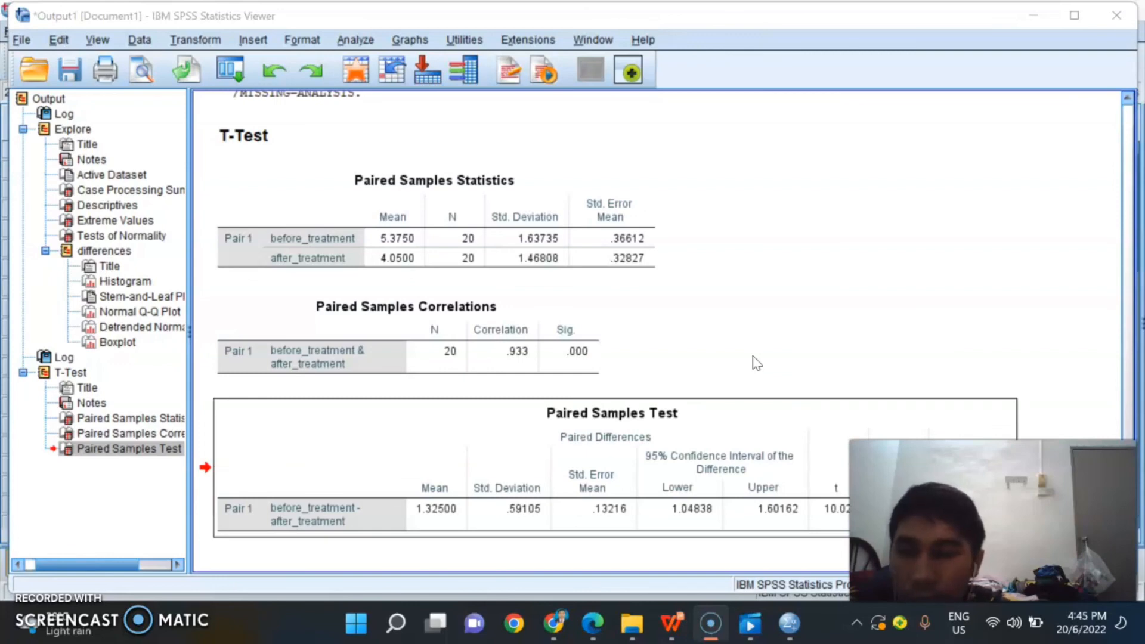
{"action": "left_click", "coordinate": [641, 356]}
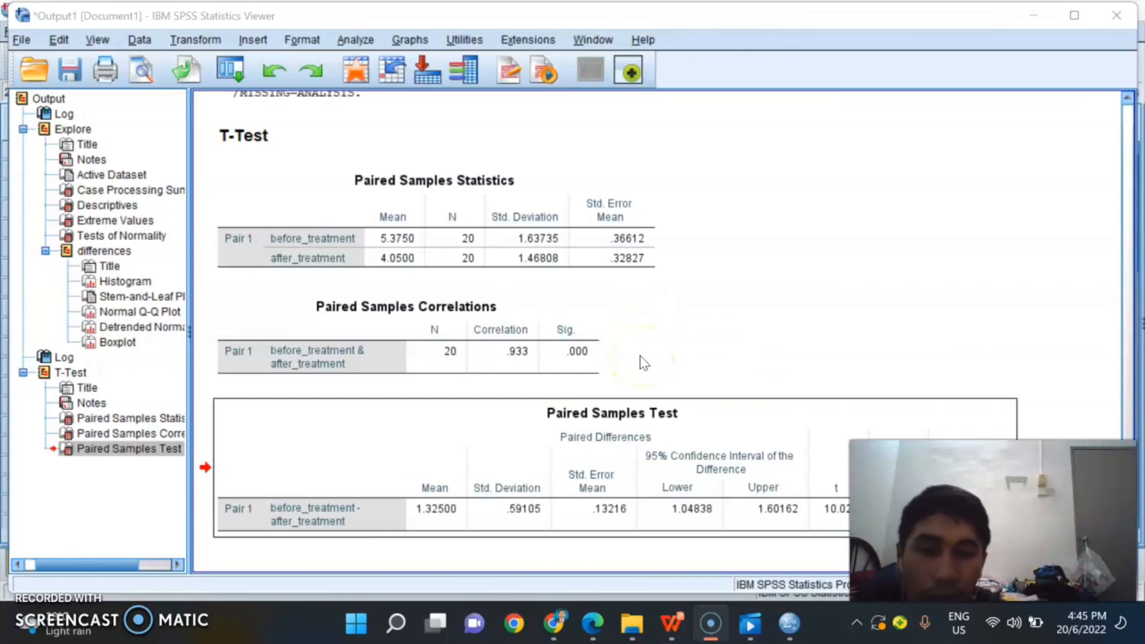